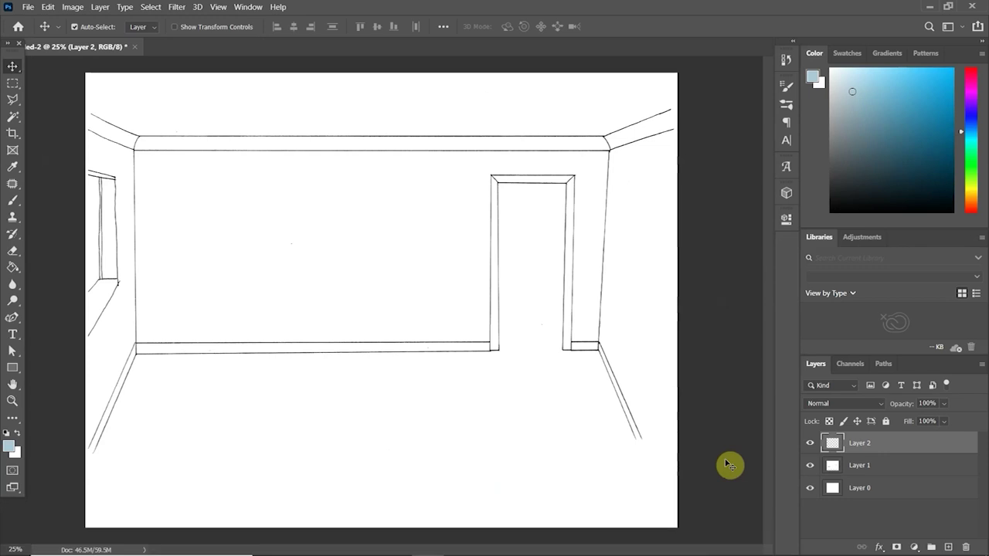
Outline the back wall around the doorway with the Polygonal Lasso.
left_click(12, 101)
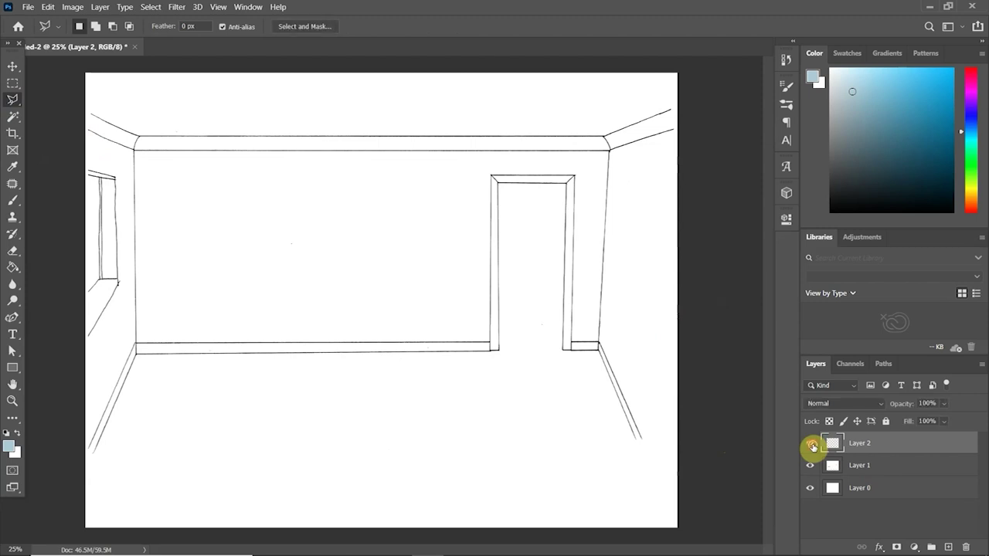
key("ctrl+plus")
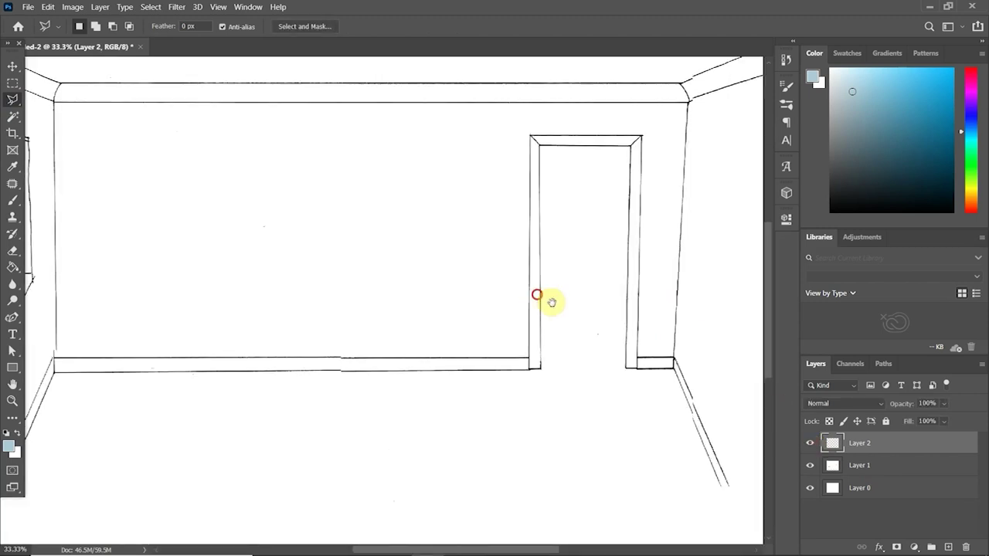
left_click_drag(551, 302, 591, 327)
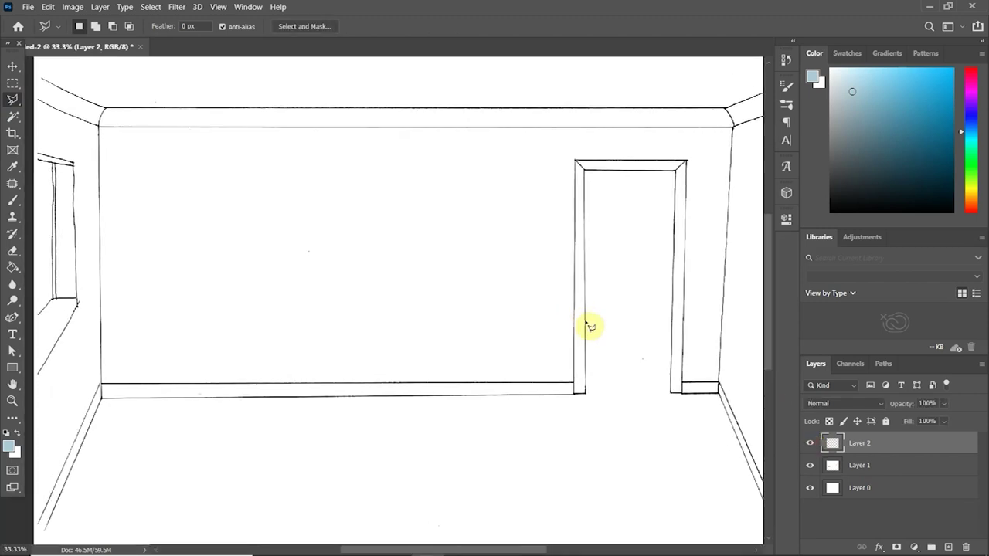
left_click(99, 127)
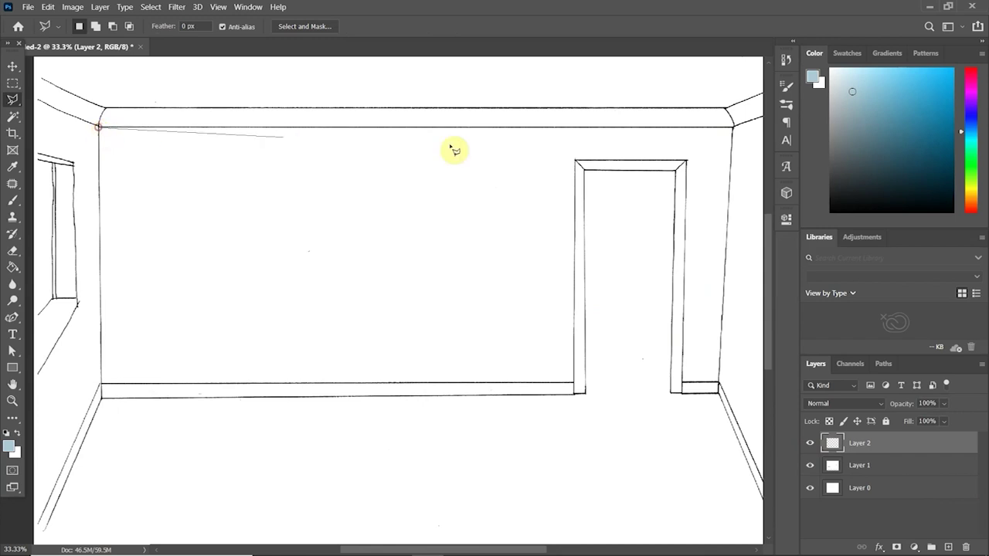
left_click(733, 127)
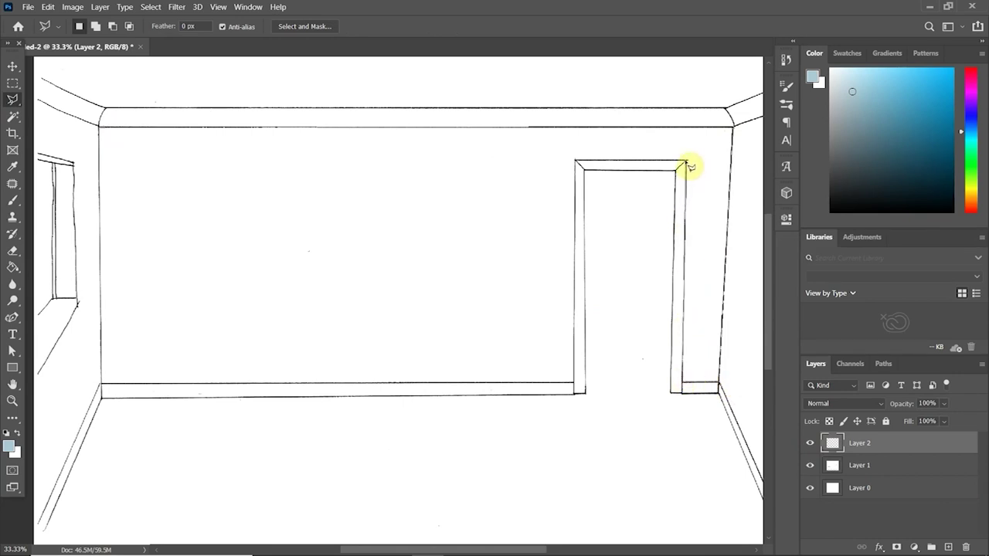
left_click(575, 162)
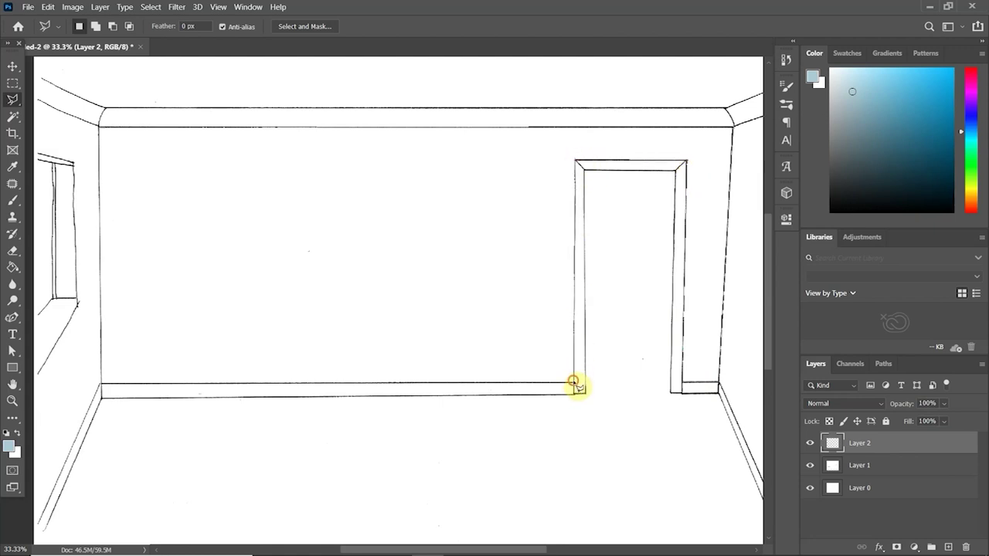
left_click(573, 381)
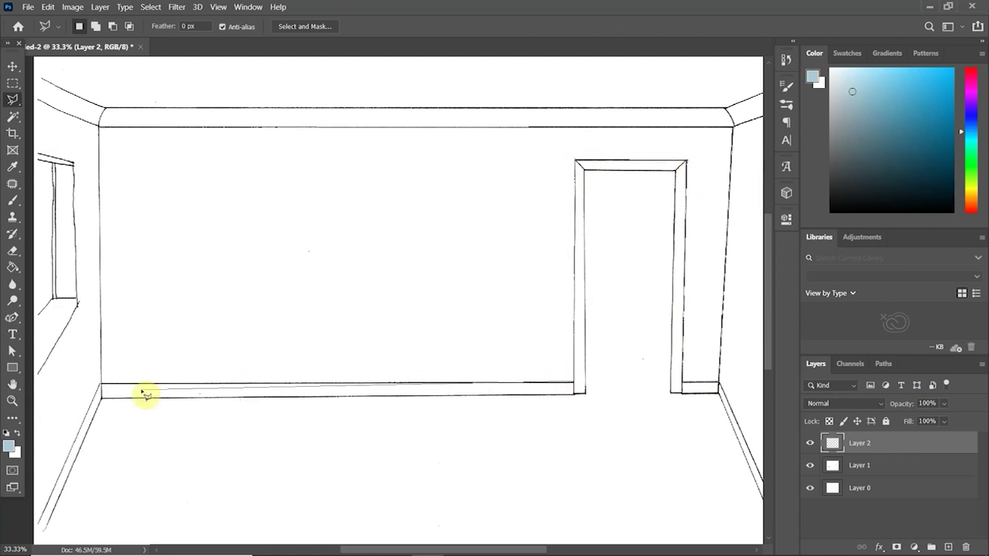
left_click(101, 383)
left_click(100, 128)
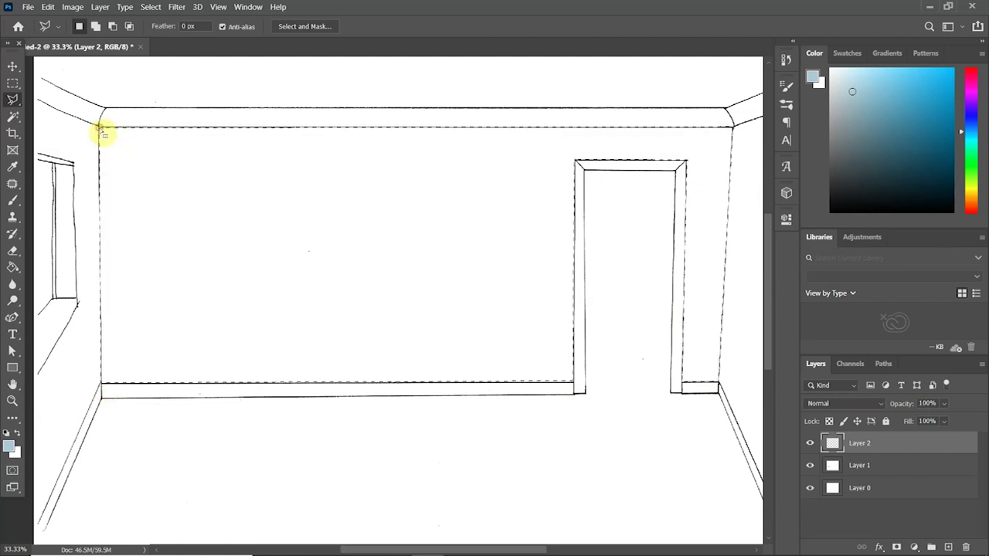
Fill the back-wall selection pale blue and deselect, undoing an accidental layer move.
left_click(13, 267)
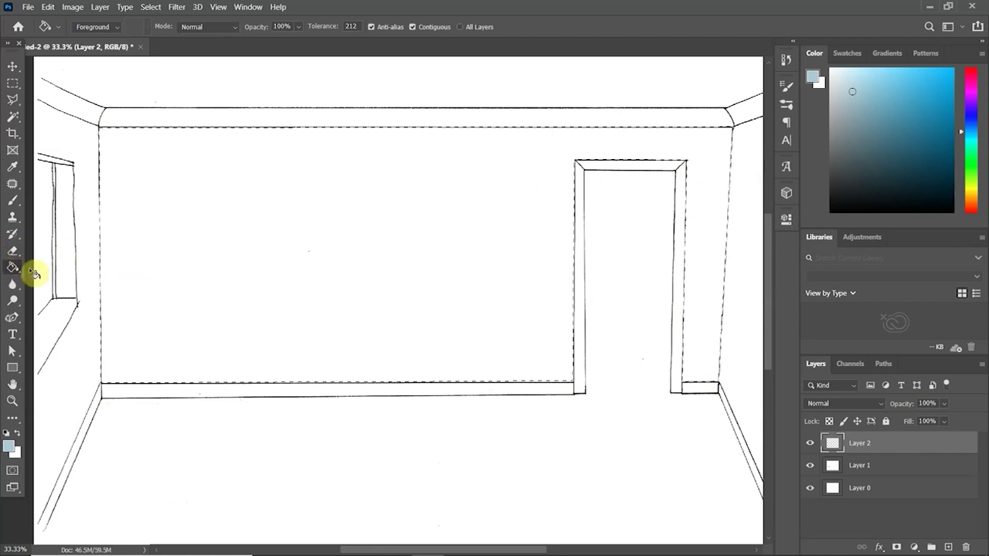
left_click(255, 236)
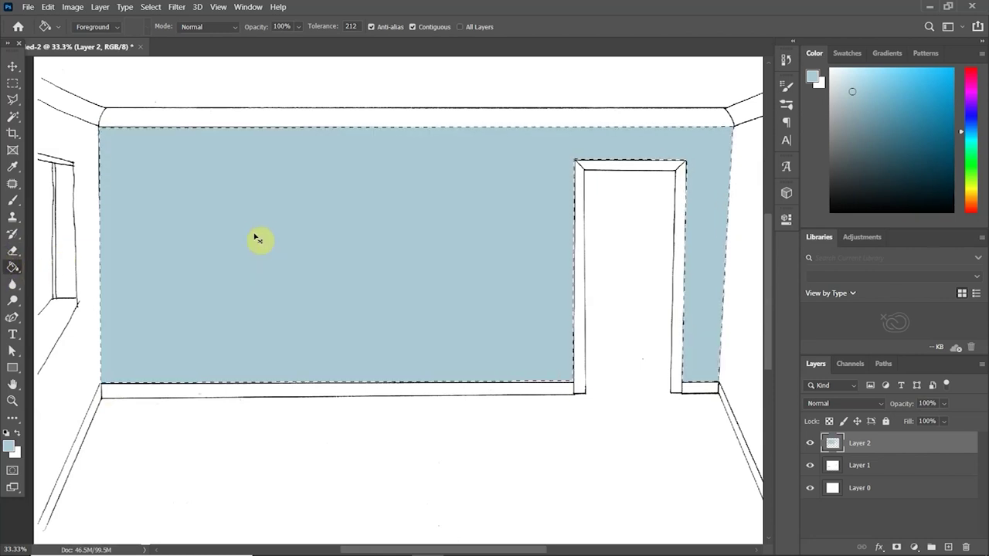
key("ctrl+d")
left_click(13, 66)
left_click_drag(332, 268, 320, 218)
key("ctrl+z")
key("ctrl+z")
key("ctrl+z")
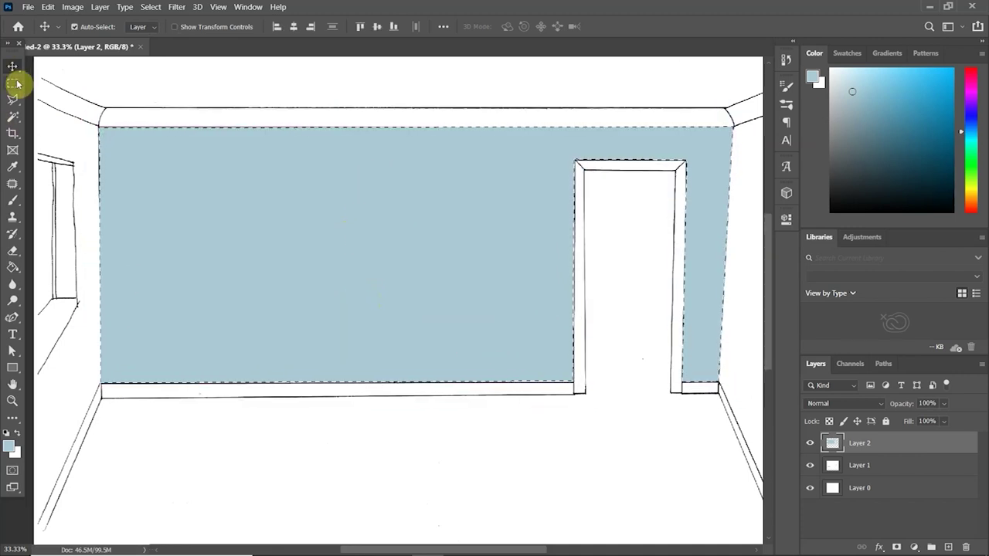
Copy the Dimpse paint tin picture from the browser's image results.
key("ctrl+d")
key("ctrl+minus")
key("ctrl+minus")
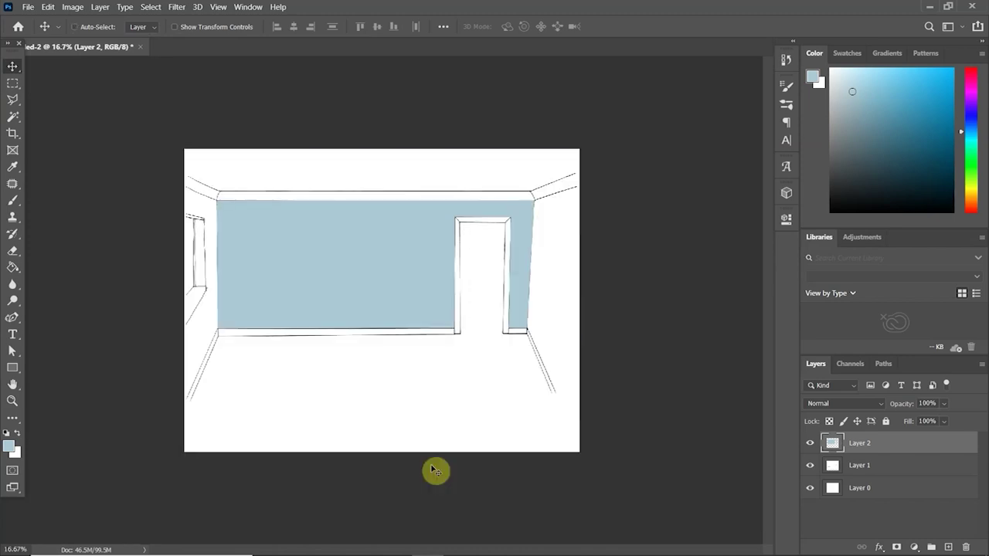
key("alt+Tab")
left_click(470, 460)
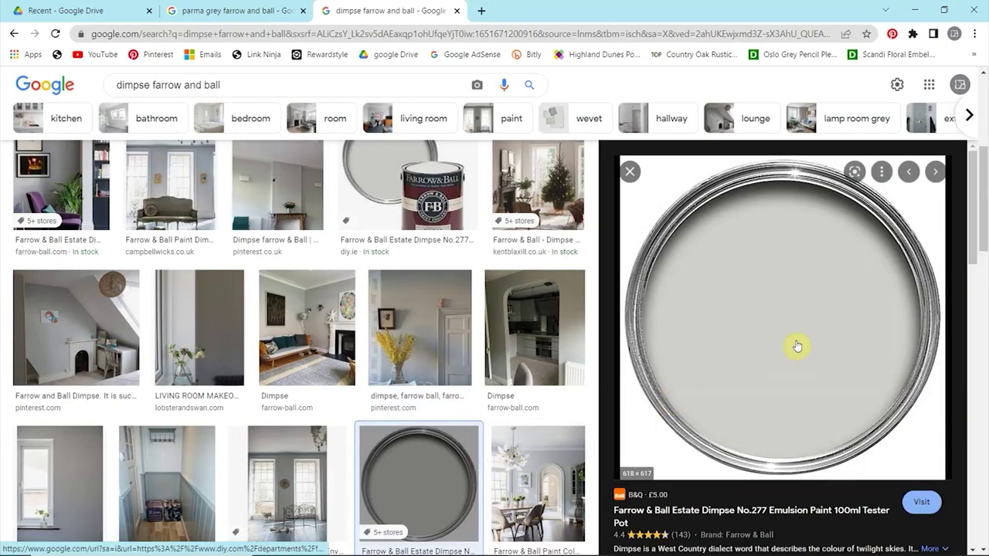
right_click(806, 326)
left_click(852, 244)
Paste the tin picture into the room drawing and sample its light grey with the Eyedropper.
left_click(913, 10)
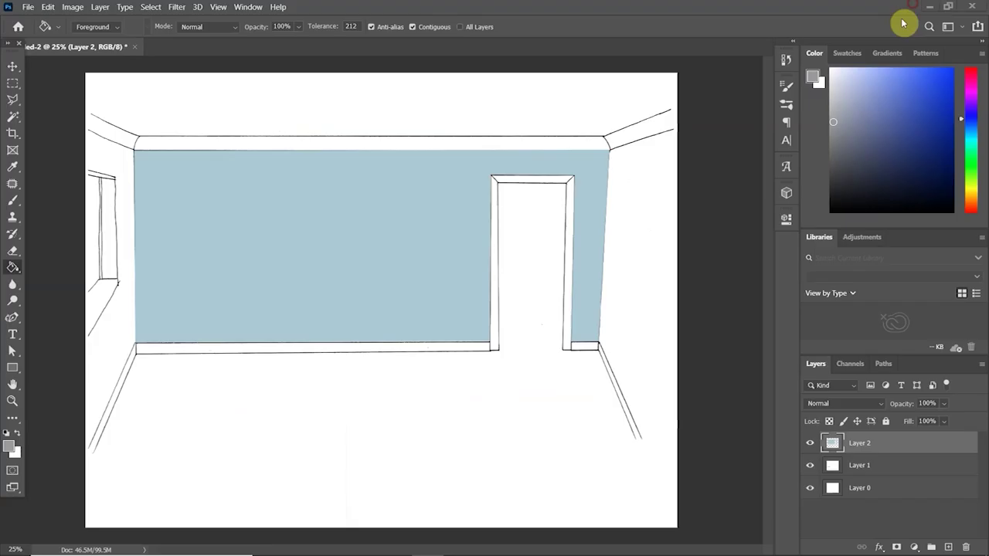
key("ctrl+v")
left_click(12, 167)
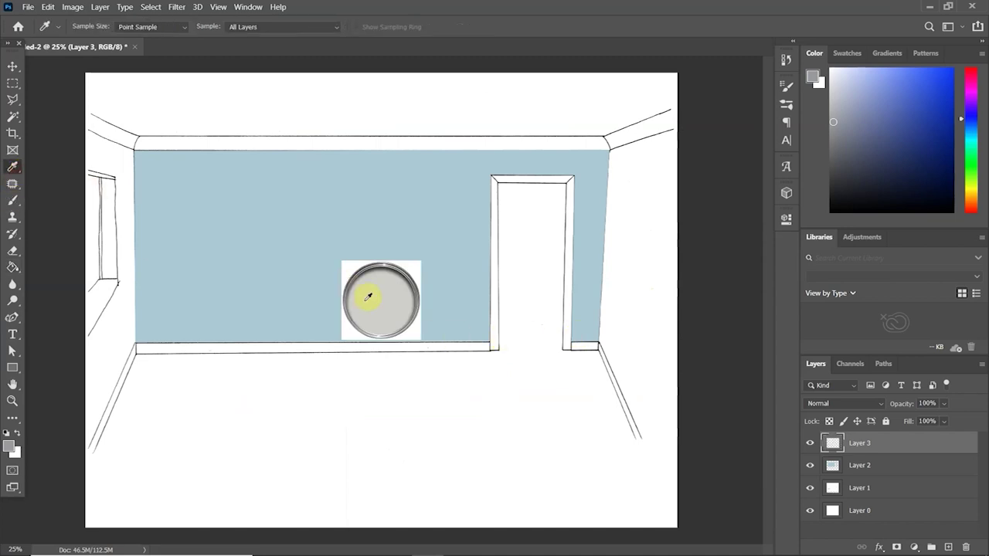
left_click(369, 299)
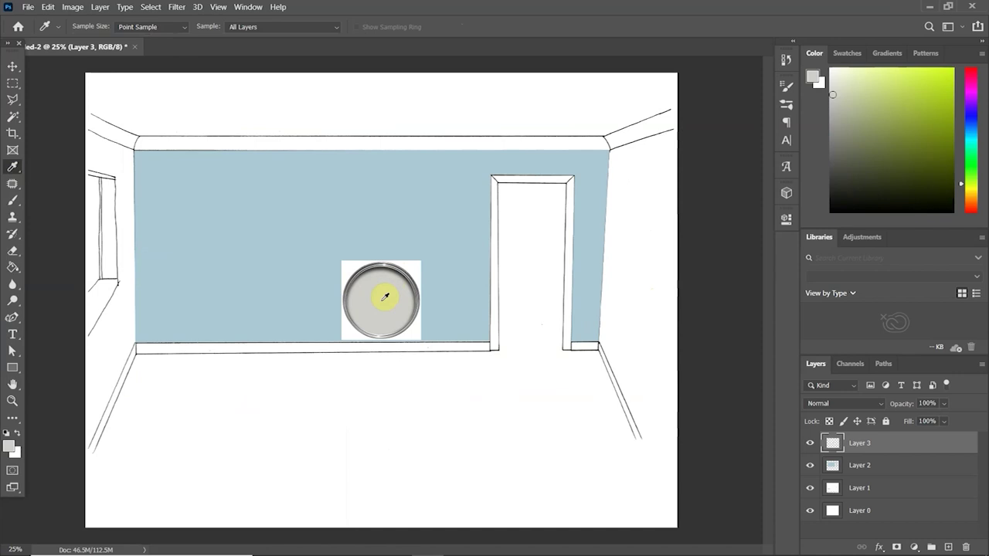
Begin a Polygonal Lasso outline of the right wall, then cancel it.
left_click(13, 98)
scroll(693, 172, "up", 1)
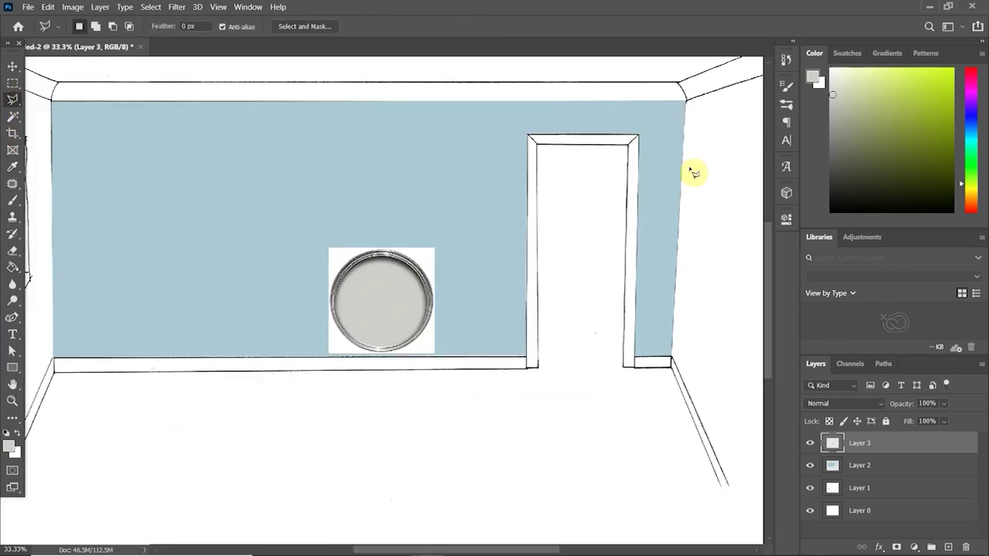
scroll(549, 214, "right", 3)
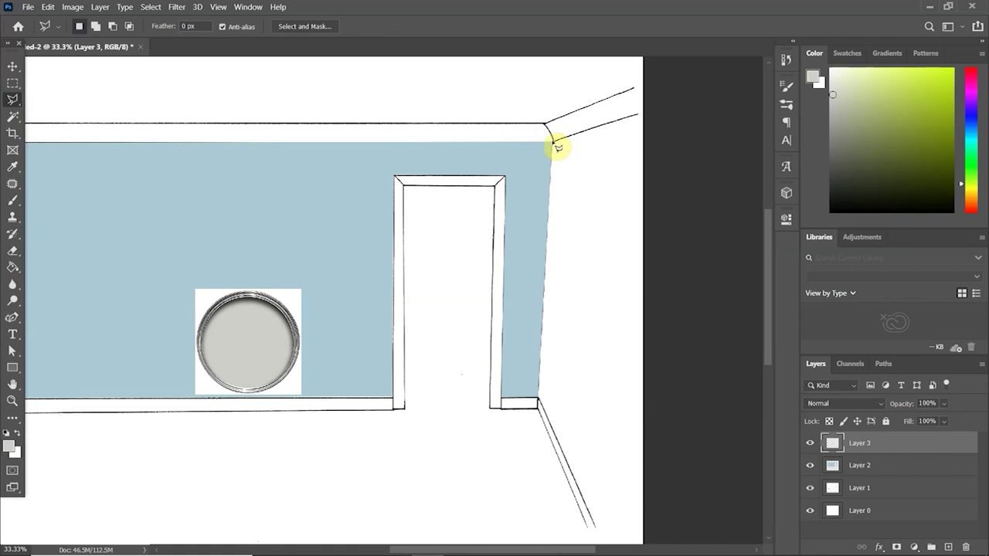
left_click(553, 141)
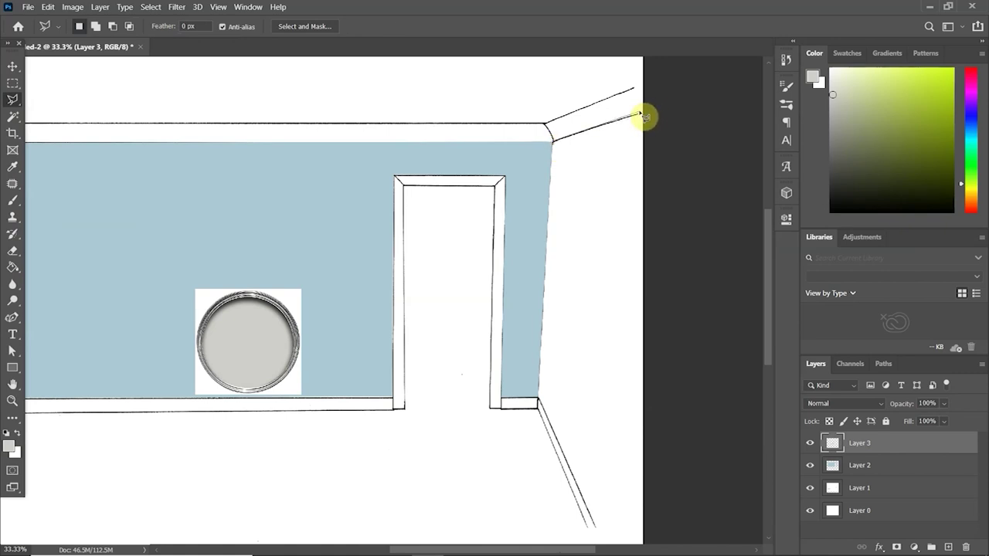
left_click(651, 113)
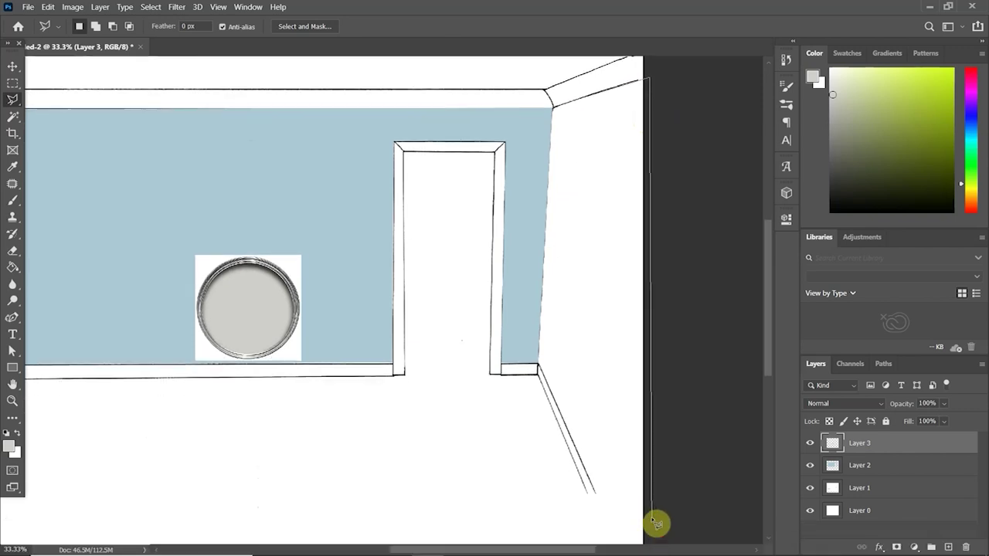
key("ctrl+minus")
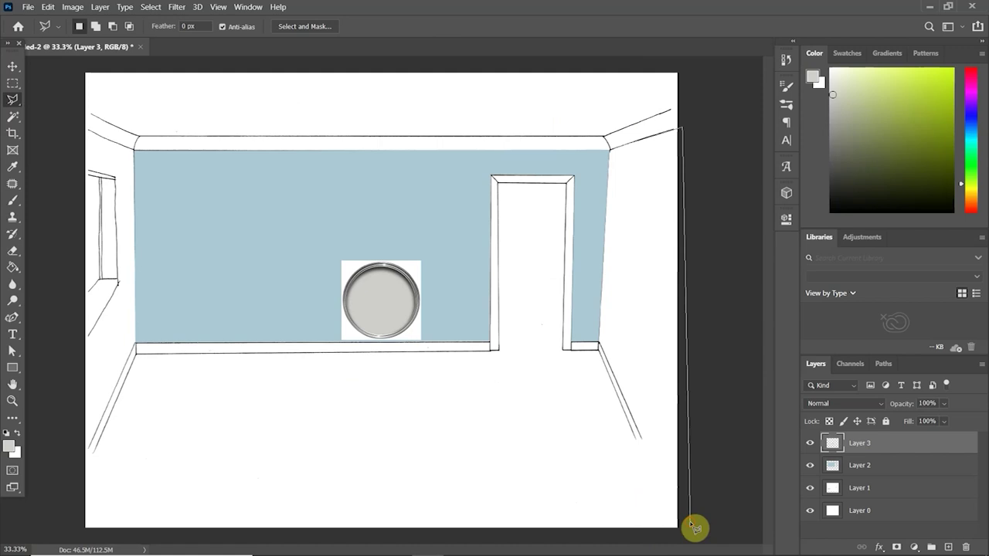
left_click(690, 523)
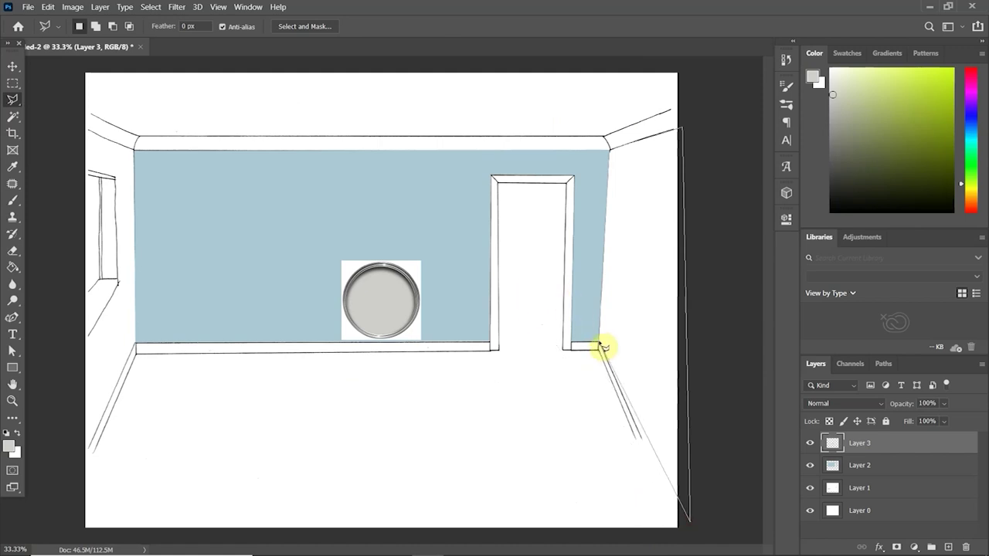
key("Escape")
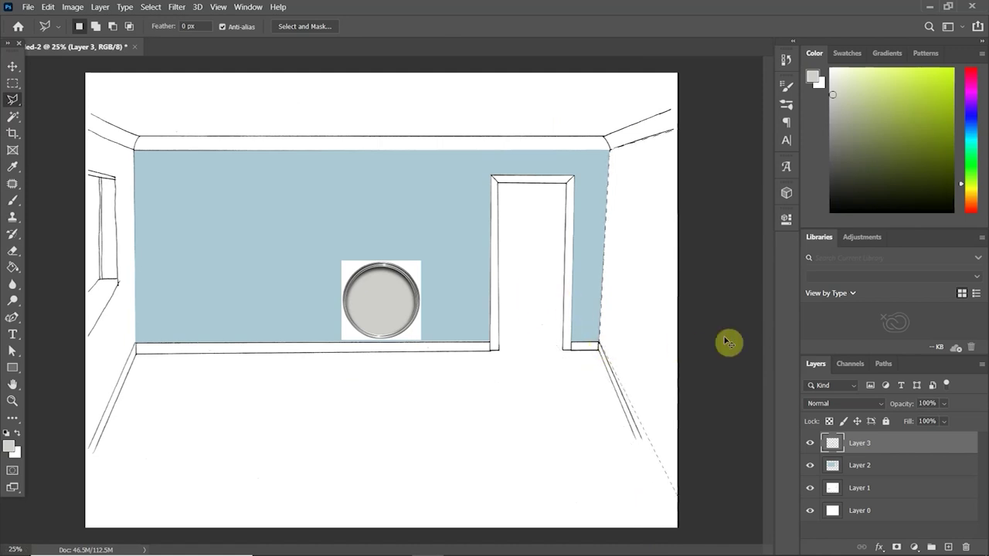
Outline the right side wall and add a new empty layer for it.
left_click(688, 122)
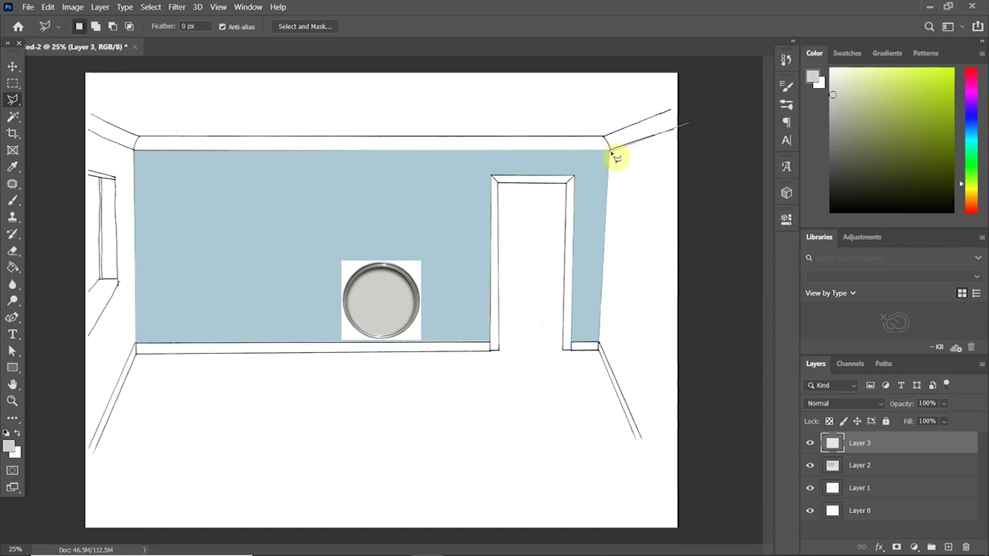
left_click(609, 148)
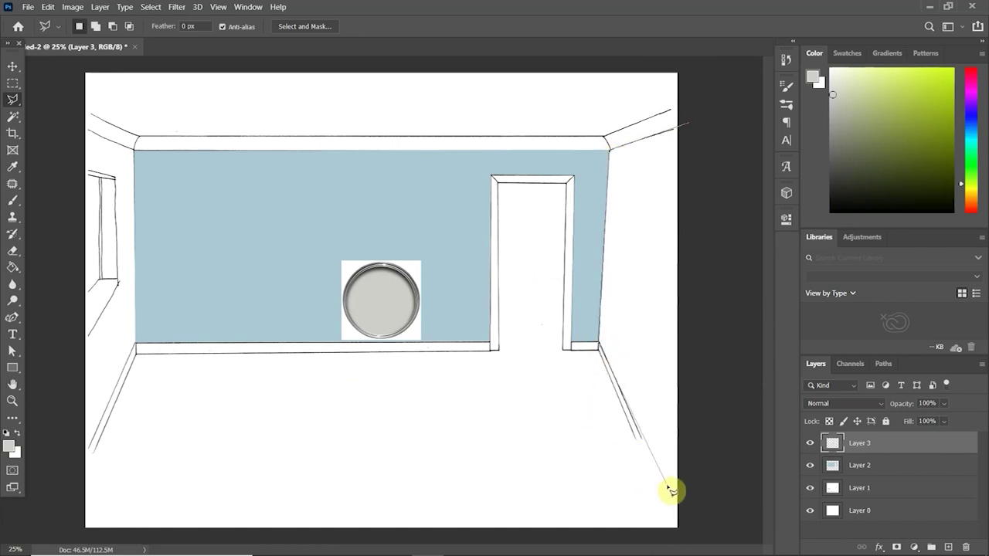
left_click(687, 532)
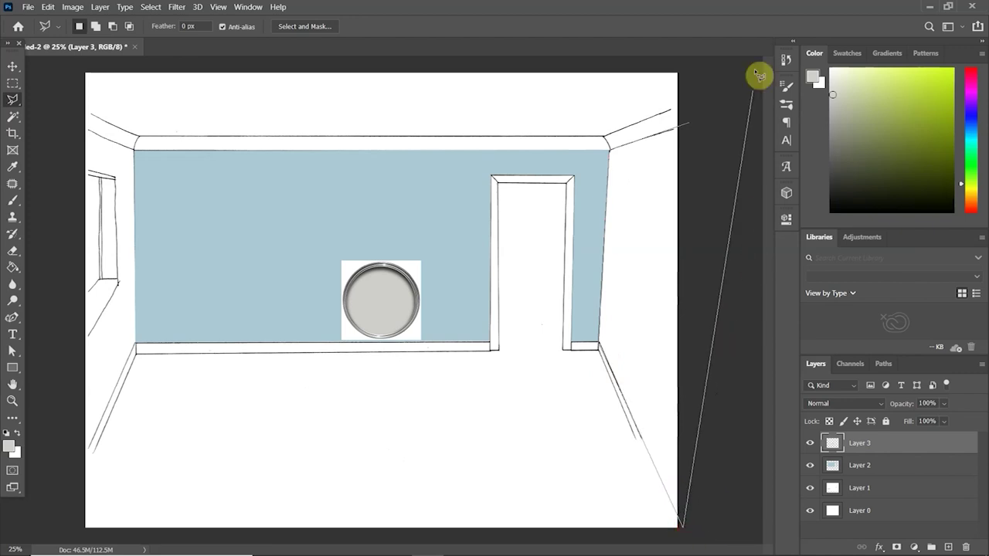
left_click(689, 124)
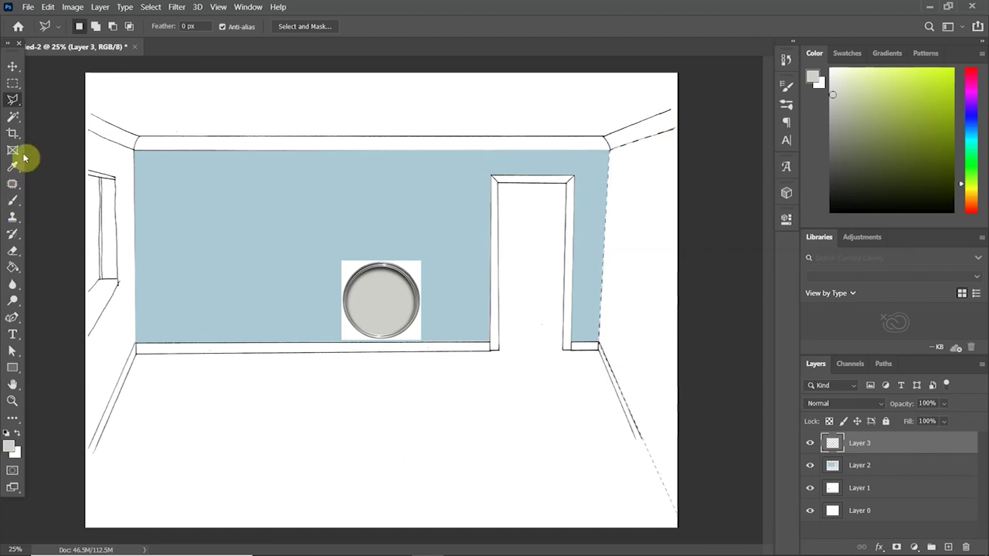
left_click(809, 443)
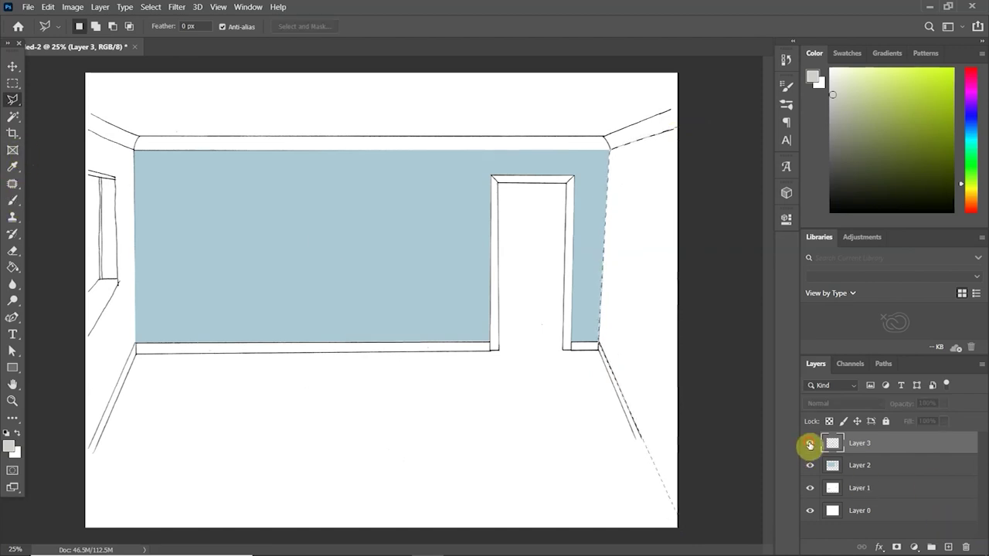
left_click(809, 444)
left_click(948, 547)
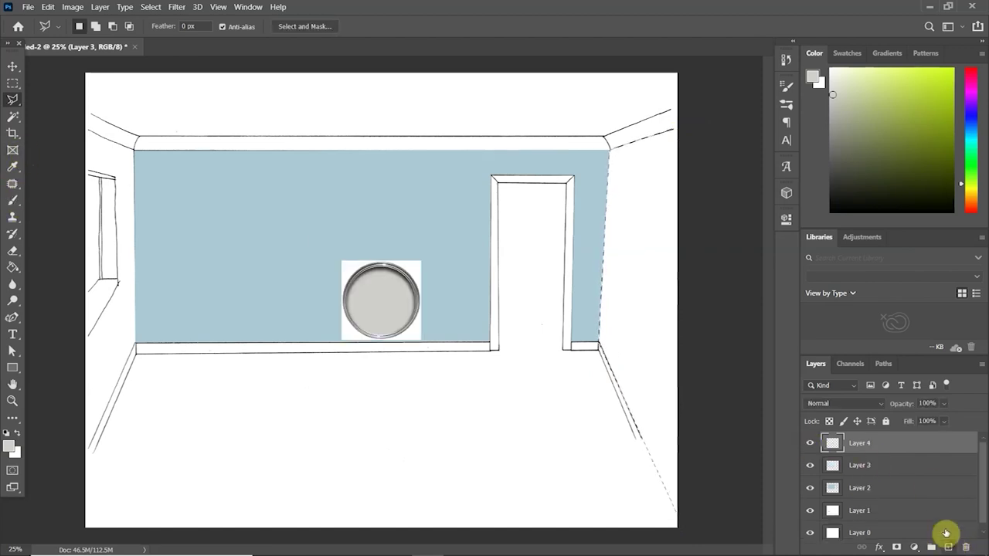
Fill the right wall with the sampled grey, deselect, and delete the paint tin Layer 3.
left_click(13, 267)
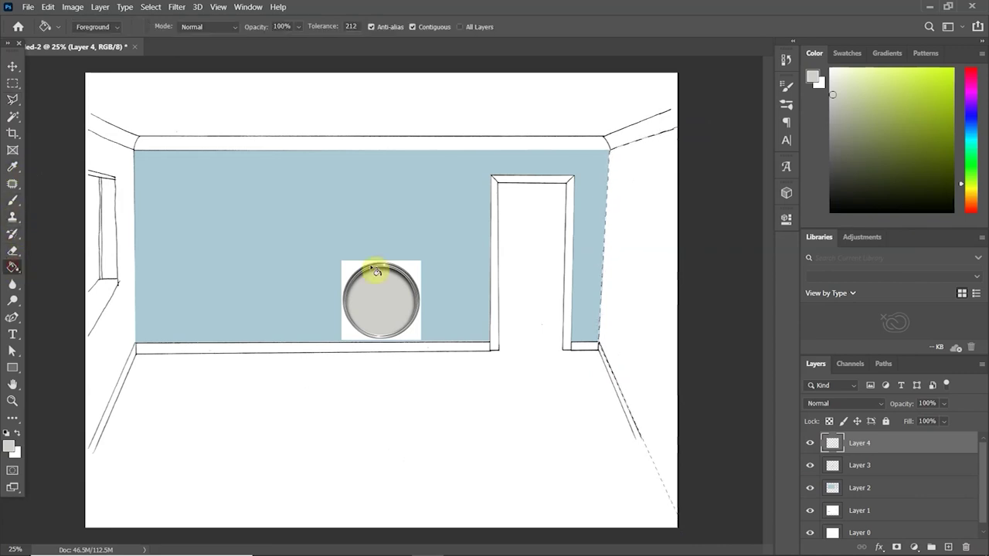
left_click(623, 230)
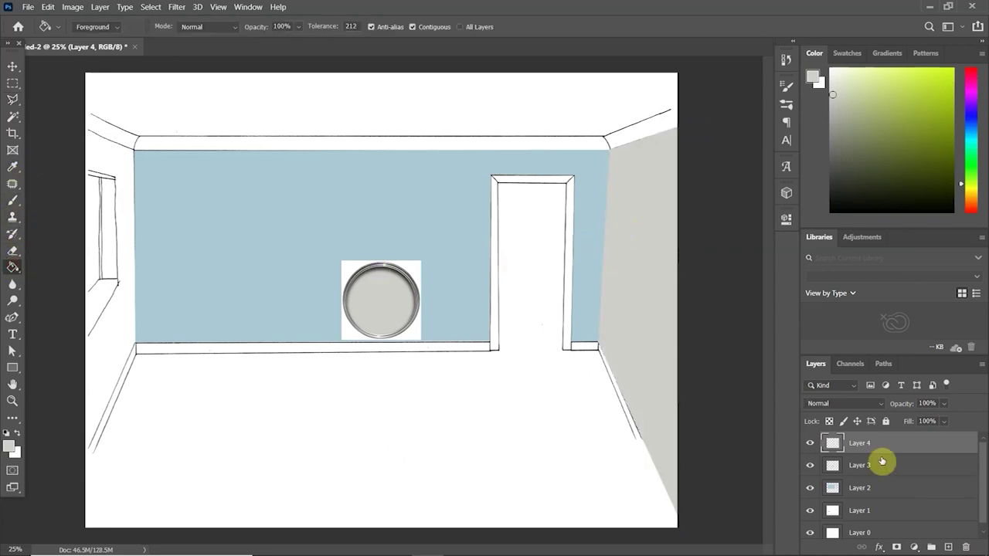
key("ctrl+d")
left_click(862, 473)
key("Delete")
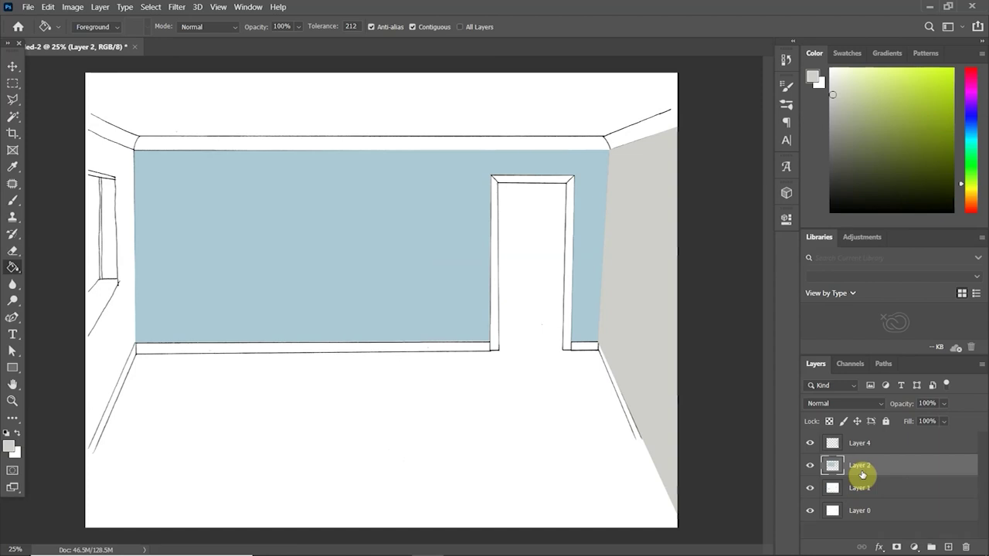
Add a new layer and outline the left side wall with the Polygonal Lasso.
left_click(12, 99)
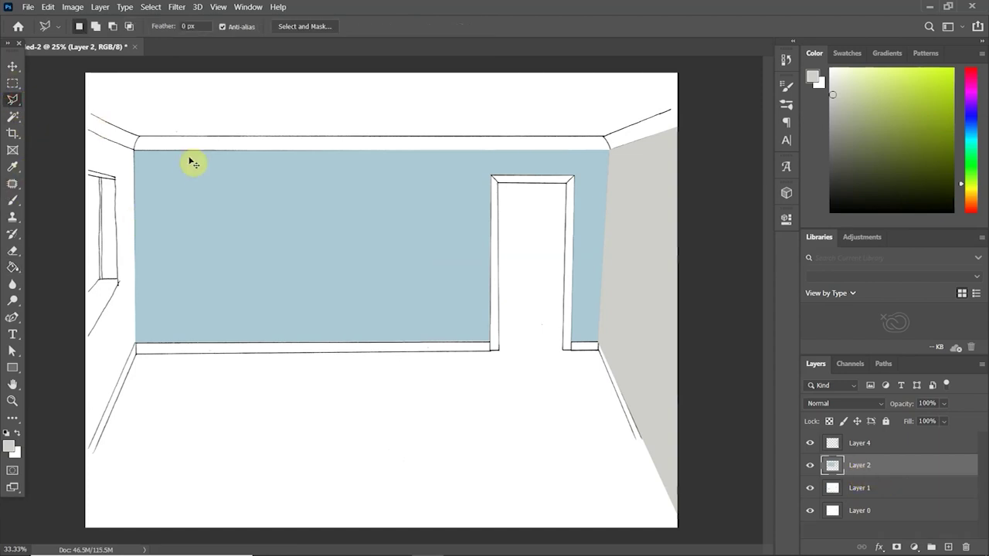
key("ctrl+plus")
scroll(455, 203, "left", 6)
scroll(472, 252, "up", 2)
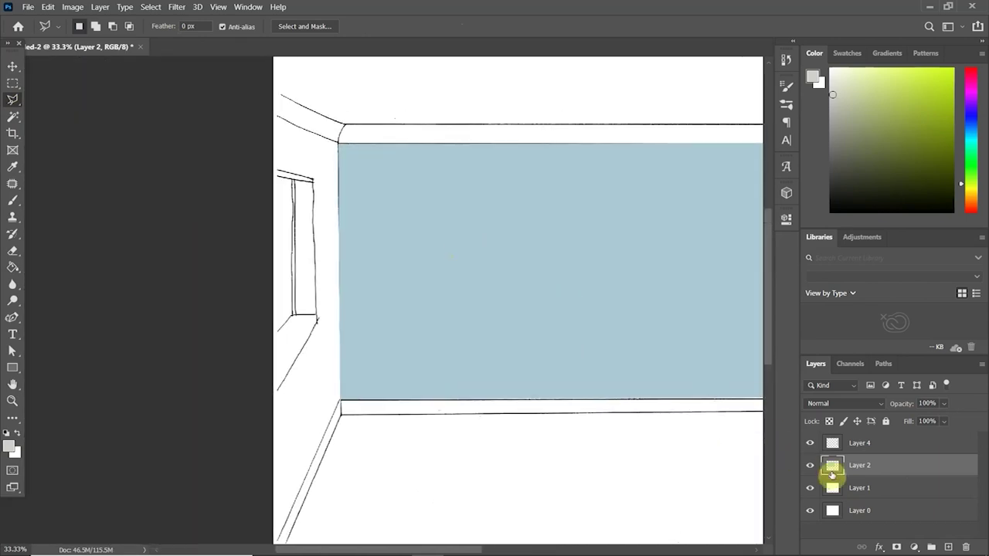
left_click(948, 546)
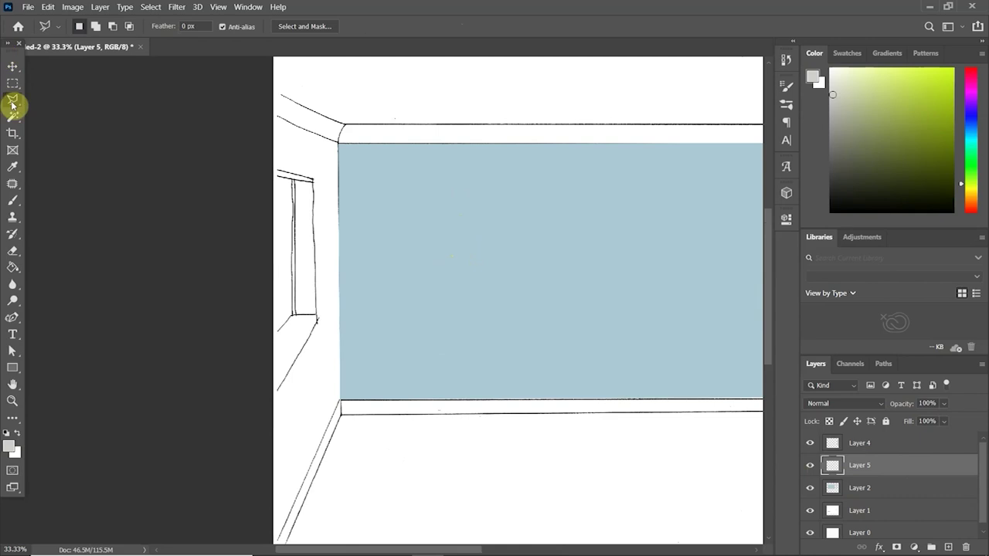
left_click(264, 112)
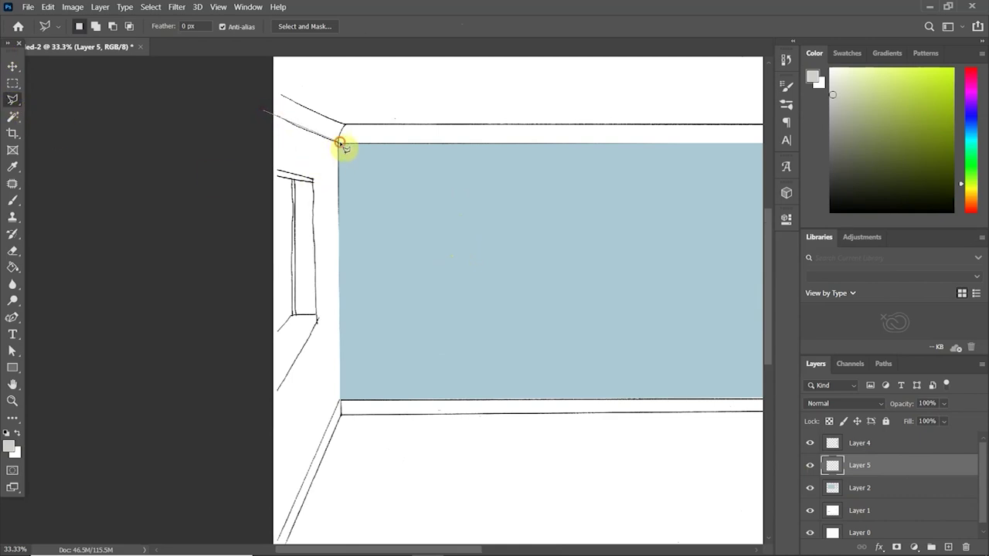
left_click(340, 143)
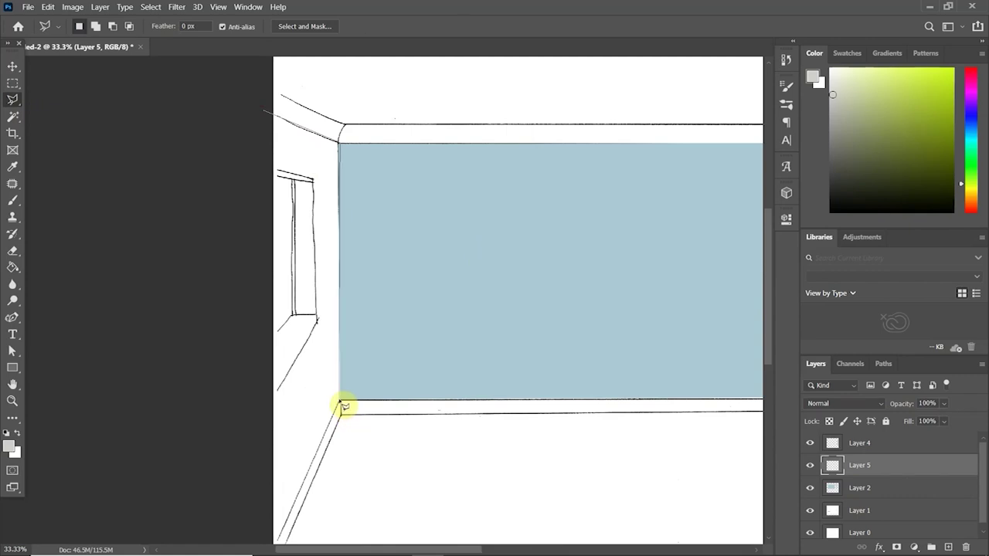
left_click(341, 402)
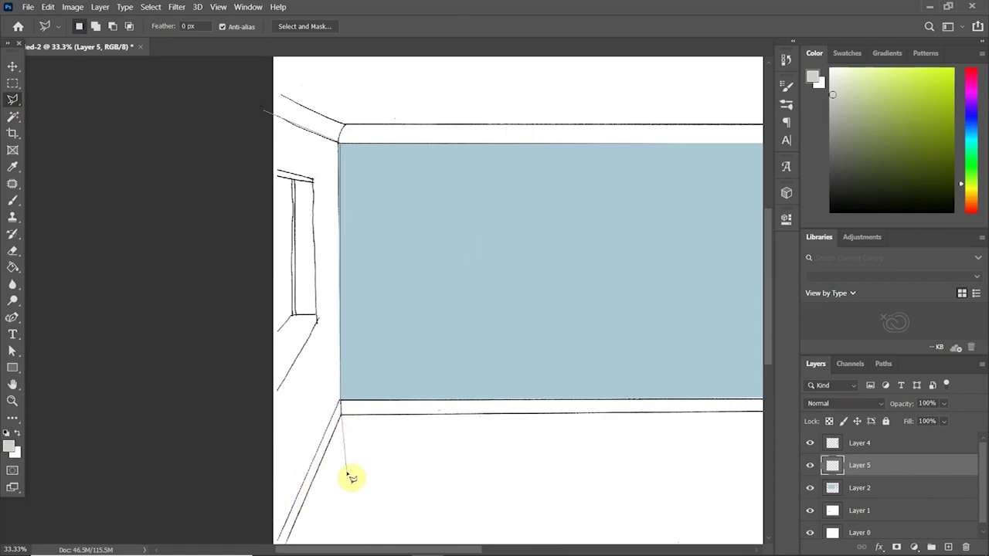
key("ctrl+minus")
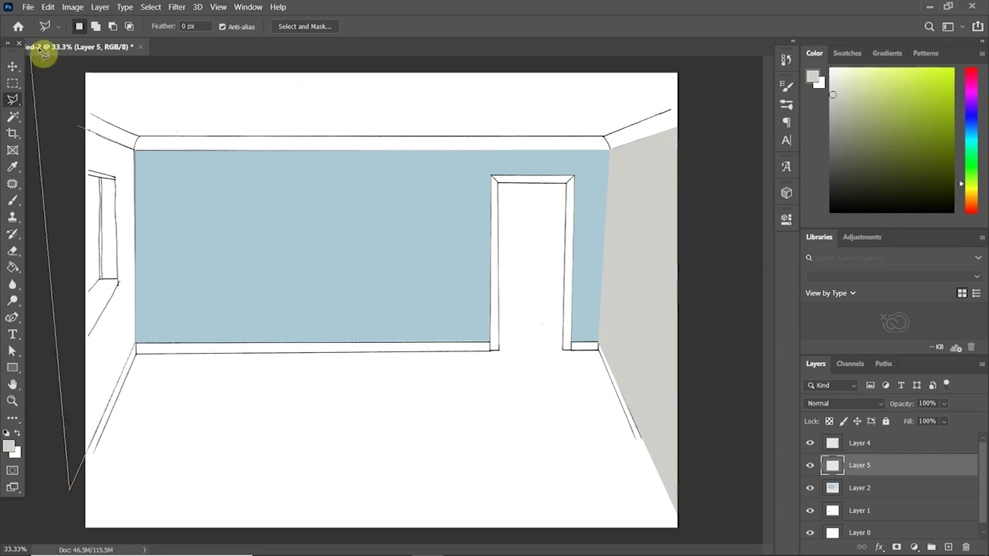
left_click(80, 131)
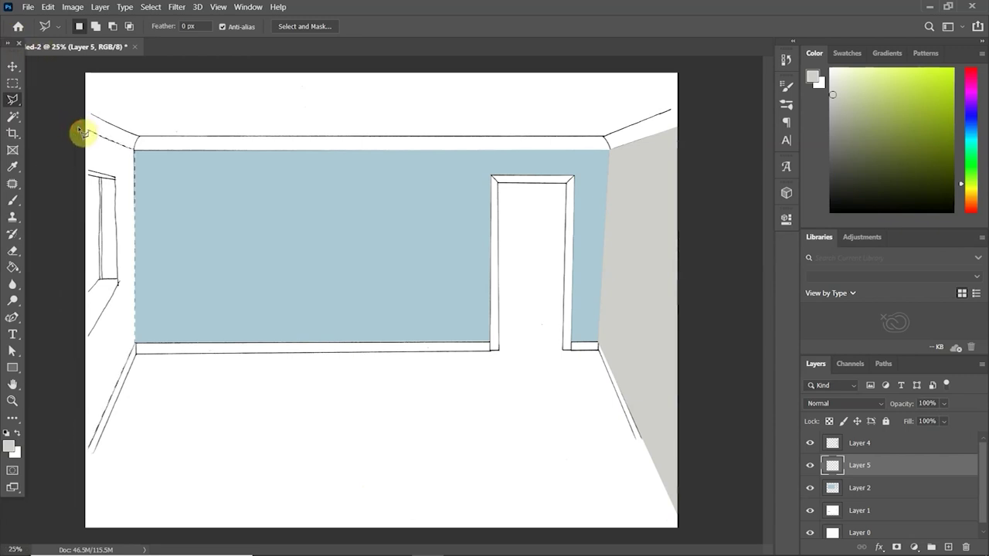
Fill the left wall grey and lower that layer's opacity to 58%.
left_click(17, 271)
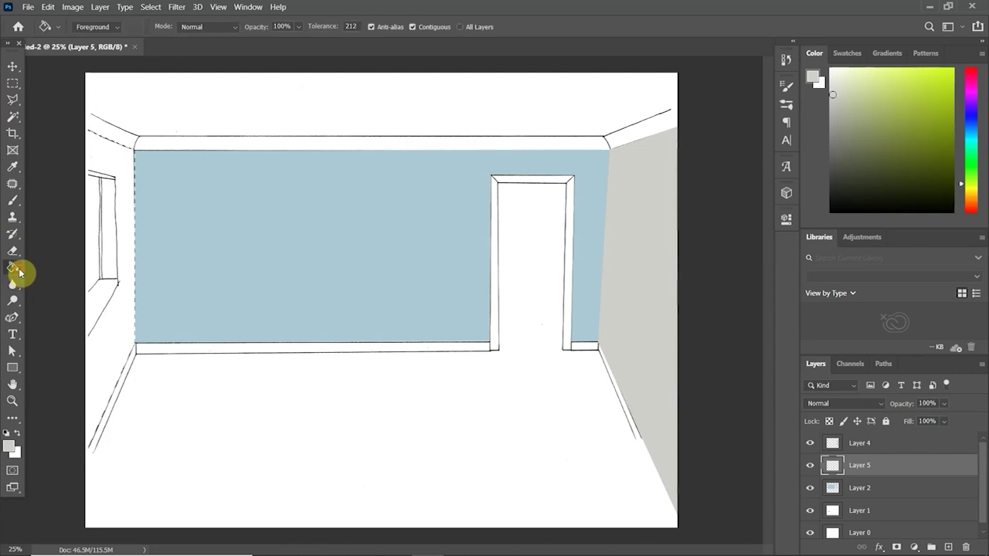
left_click(120, 153)
key("ctrl+z")
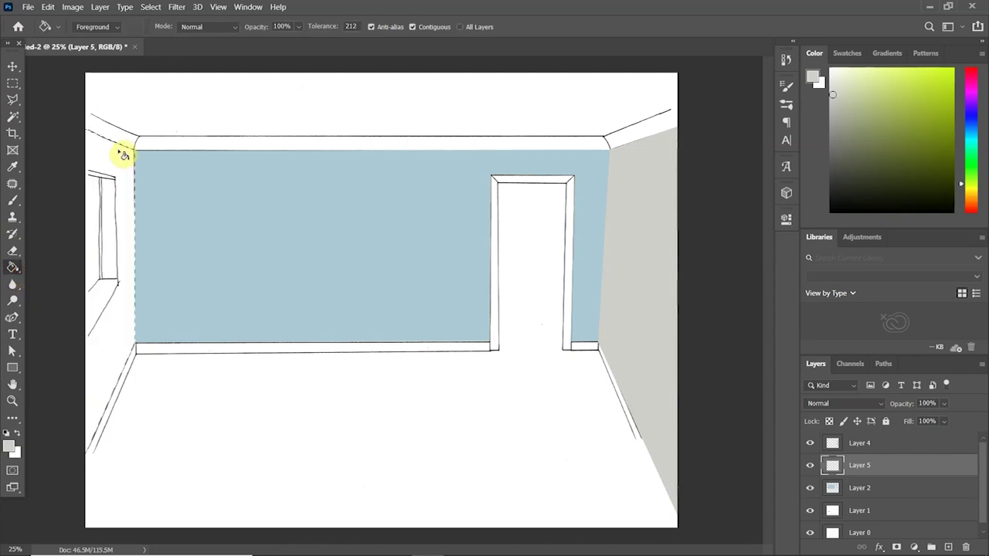
left_click(123, 155)
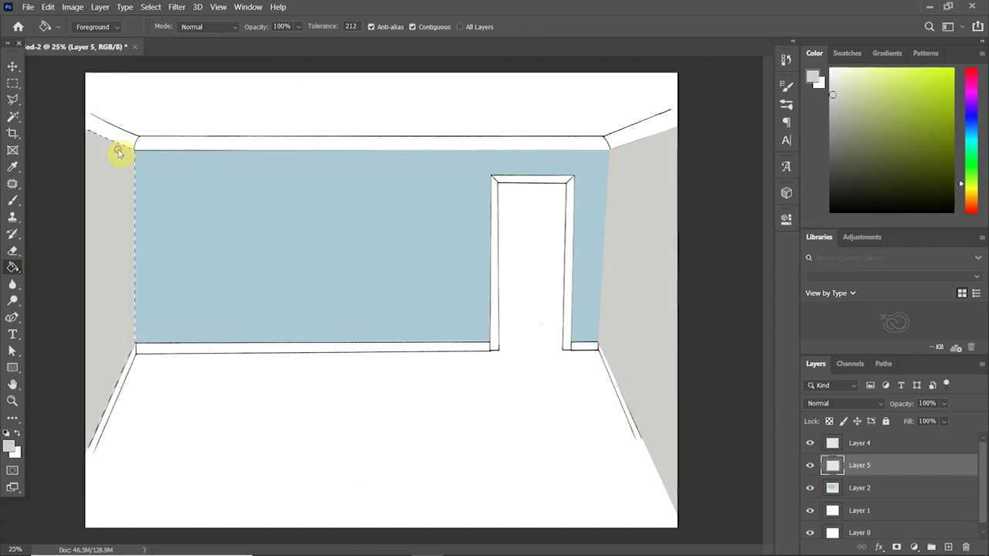
left_click(12, 67)
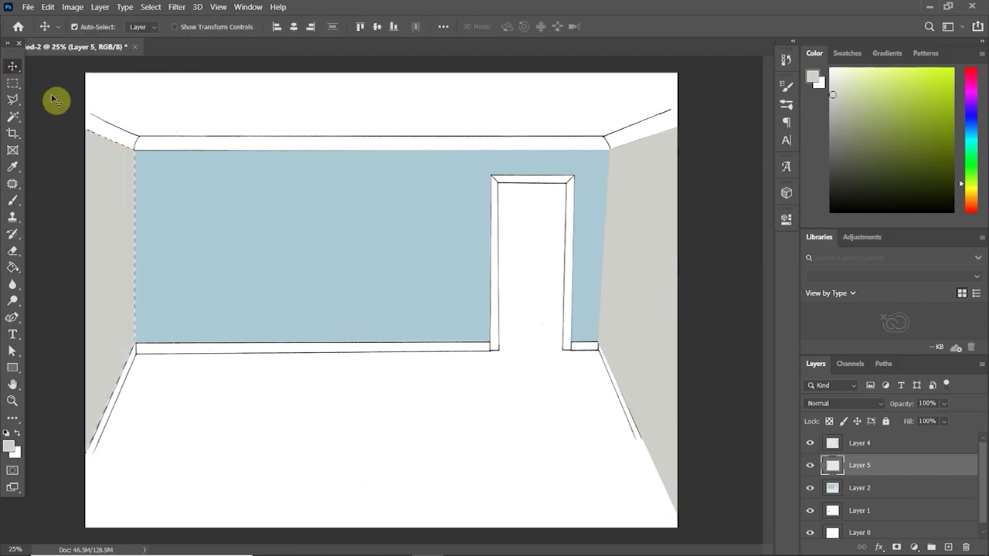
left_click(943, 403)
mouse_move(960, 418)
left_mouse_down()
mouse_move(913, 424)
mouse_move(936, 420)
left_mouse_up()
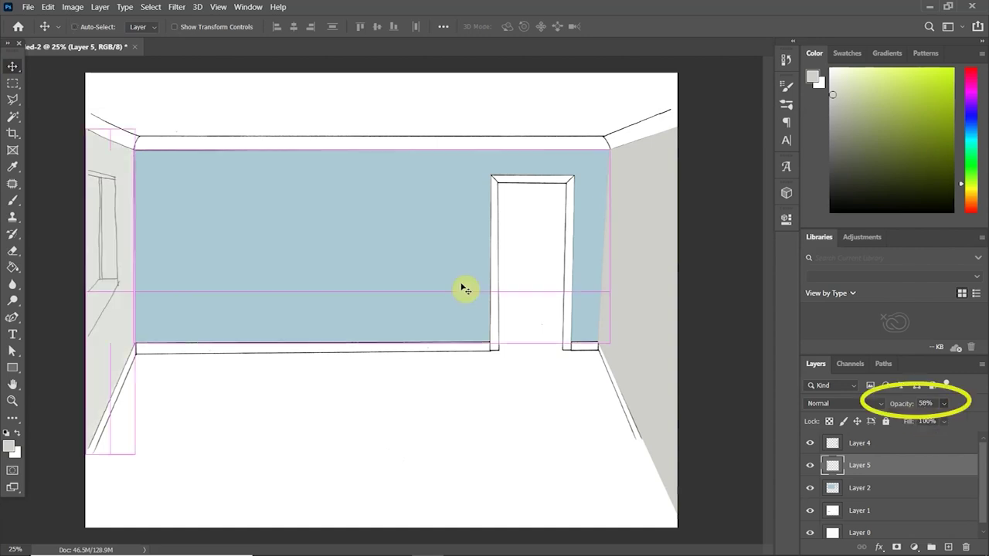
Zoom in on the left wall and outline the window on Layer 5.
key("ctrl+plus")
left_click_drag(275, 217, 515, 262)
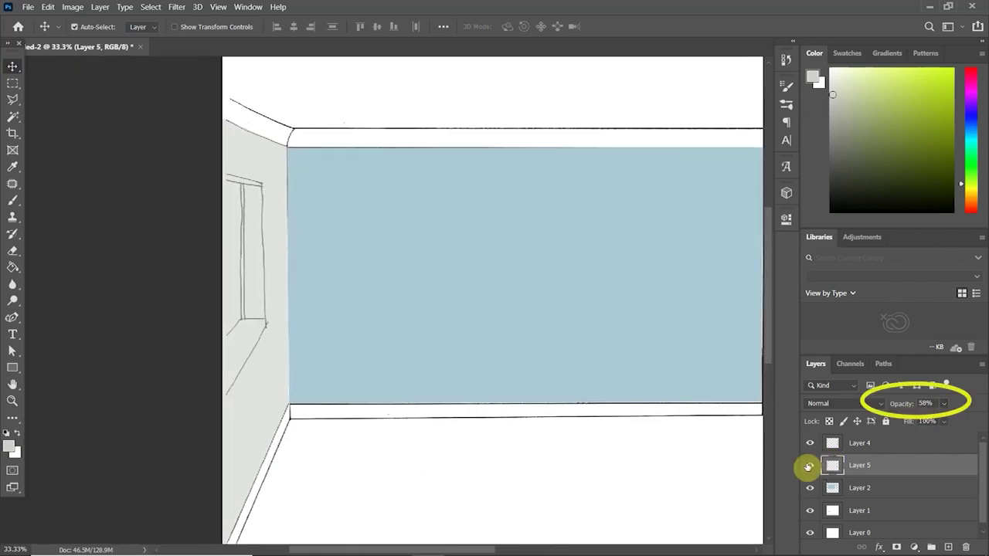
left_click(809, 466)
left_click(809, 467)
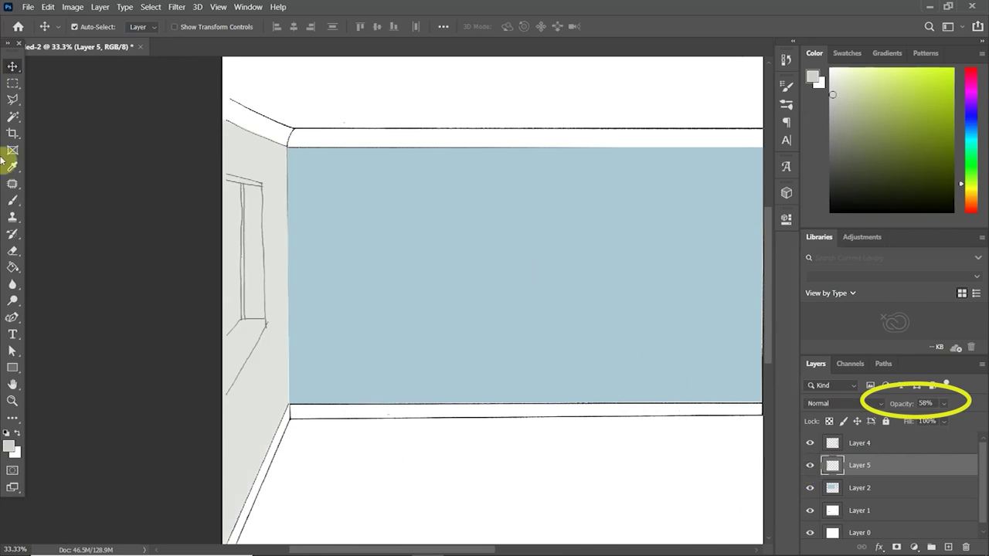
left_click(12, 99)
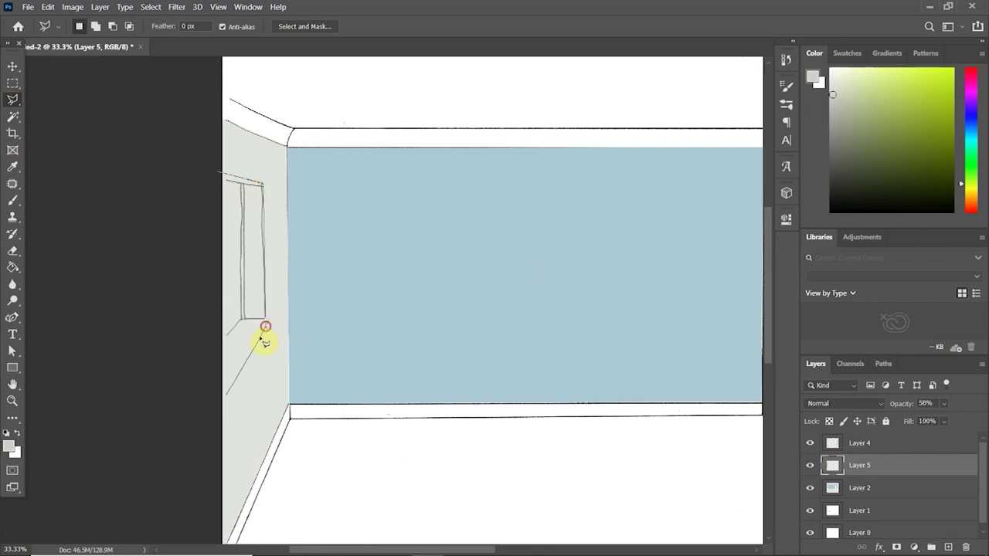
left_click(202, 433)
left_click(171, 156)
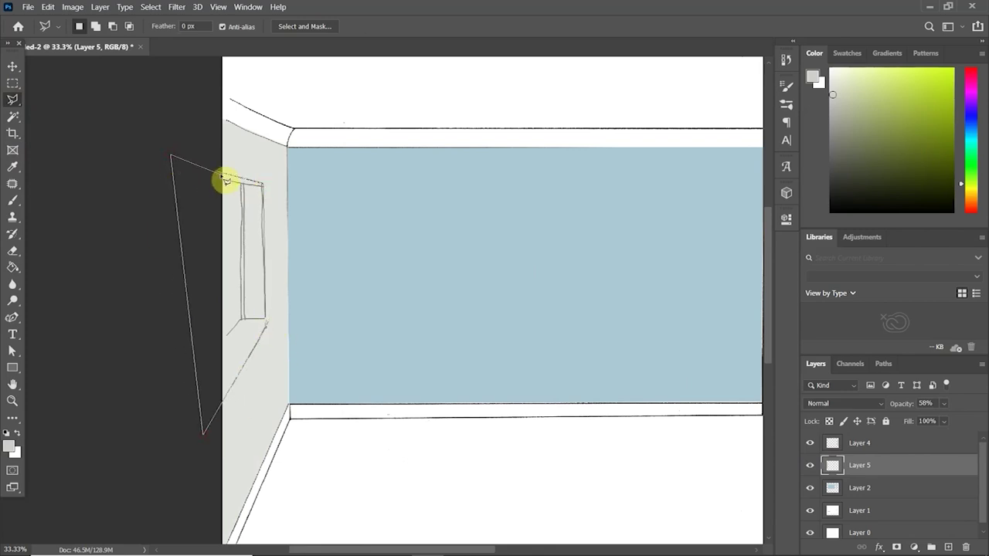
left_click(219, 175)
Delete the grey inside the window, deselect, and reframe the left wall view.
key("Delete")
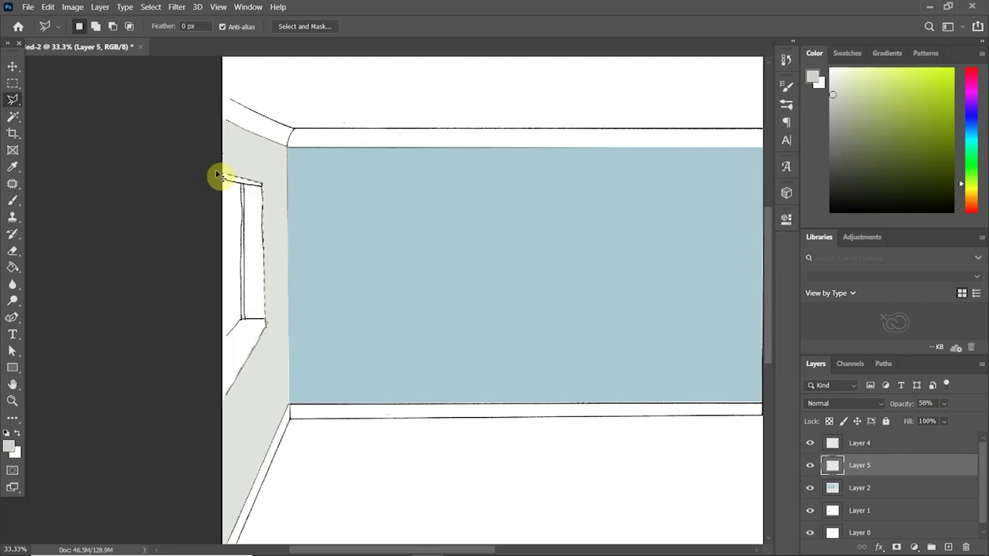
key("ctrl+d")
left_click(12, 66)
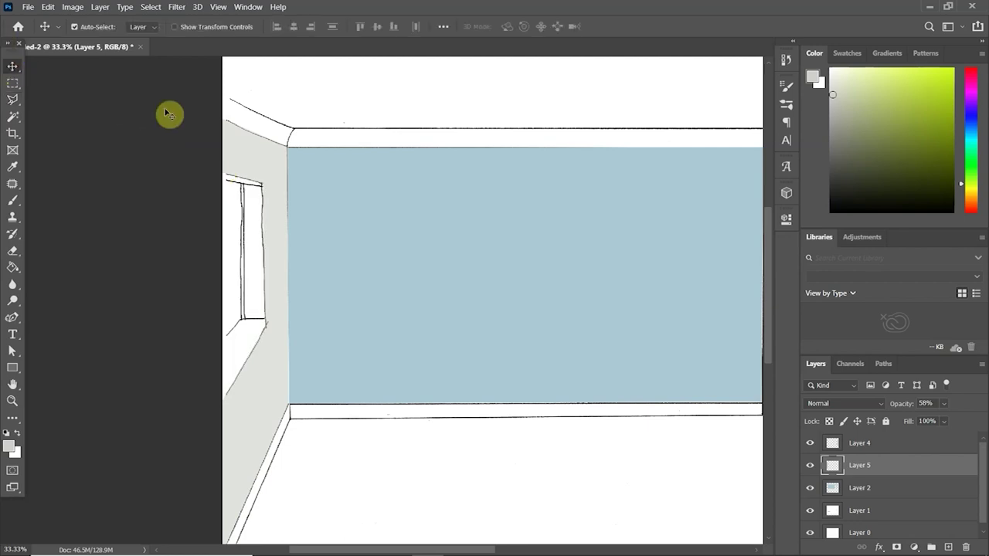
left_click(141, 191)
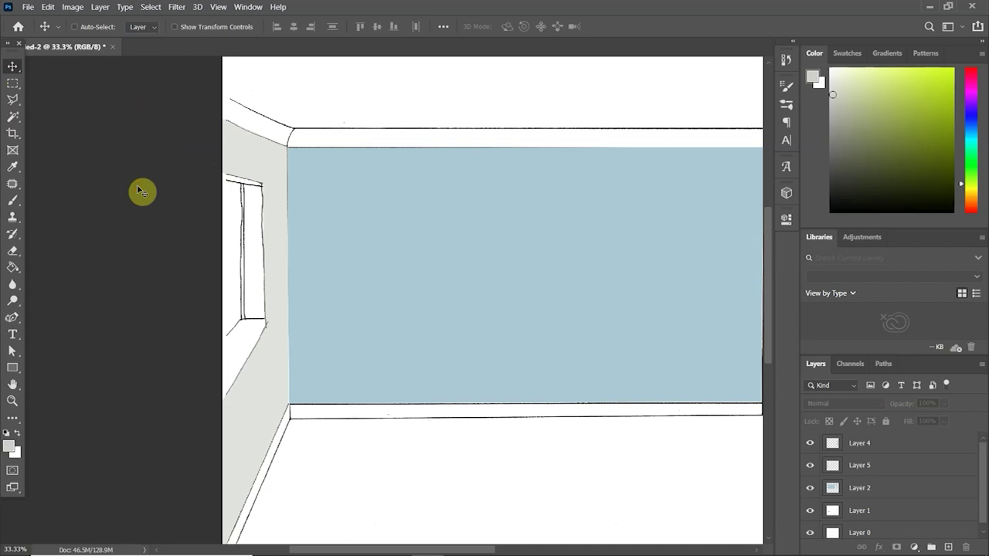
key("ctrl+minus")
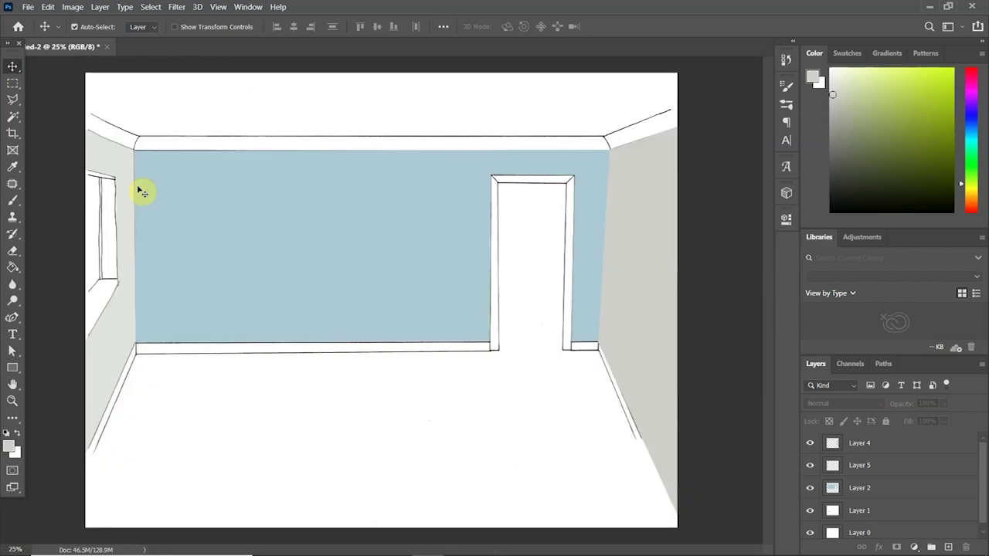
key("ctrl+plus")
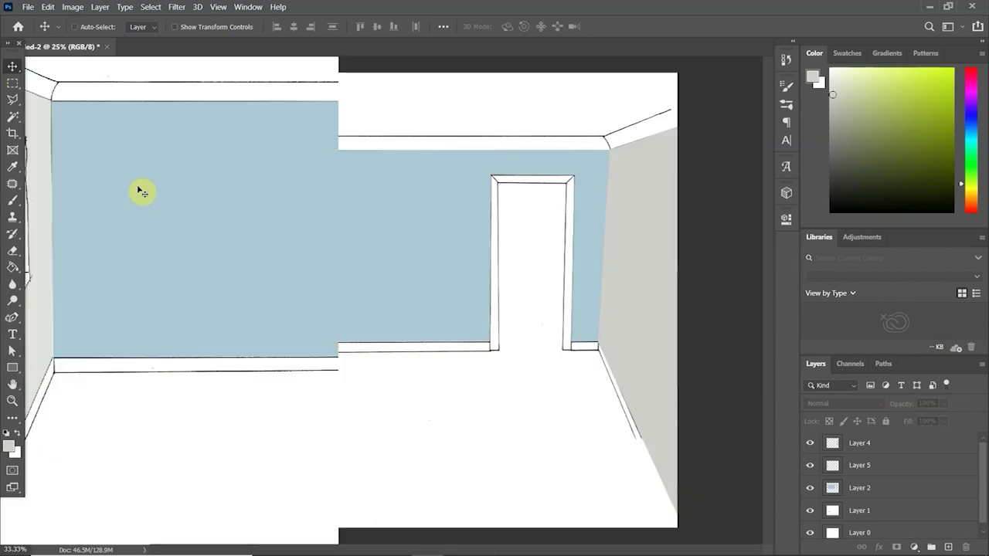
left_click_drag(227, 265, 498, 268)
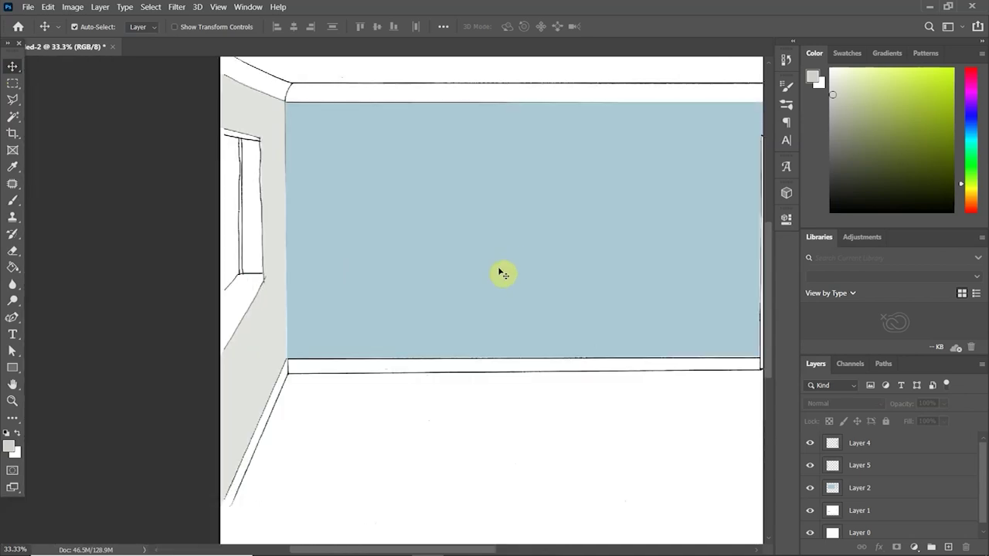
View IMG-20220424-WA0019 from the ac project folder, then close it and return to Photoshop.
left_click(365, 545)
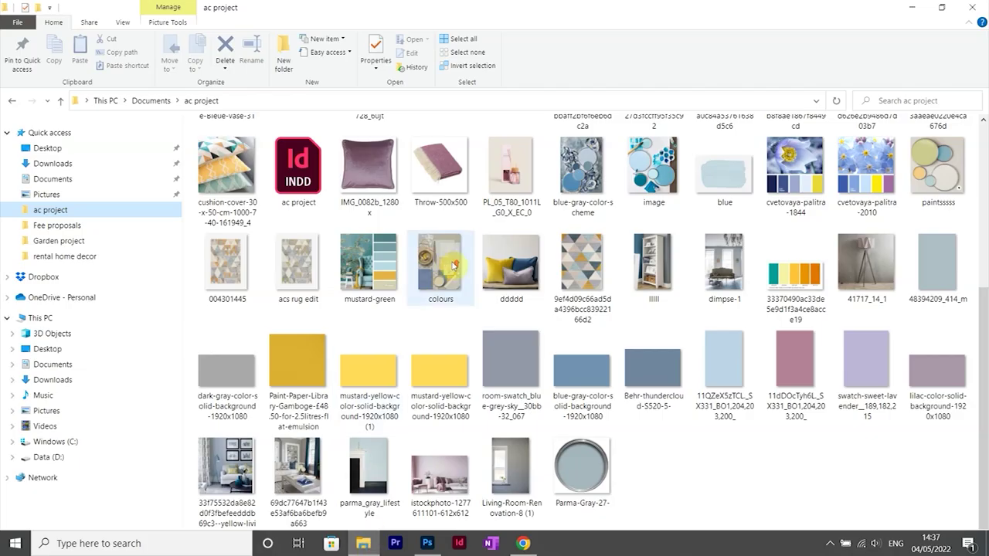
scroll(500, 284, "up", 3)
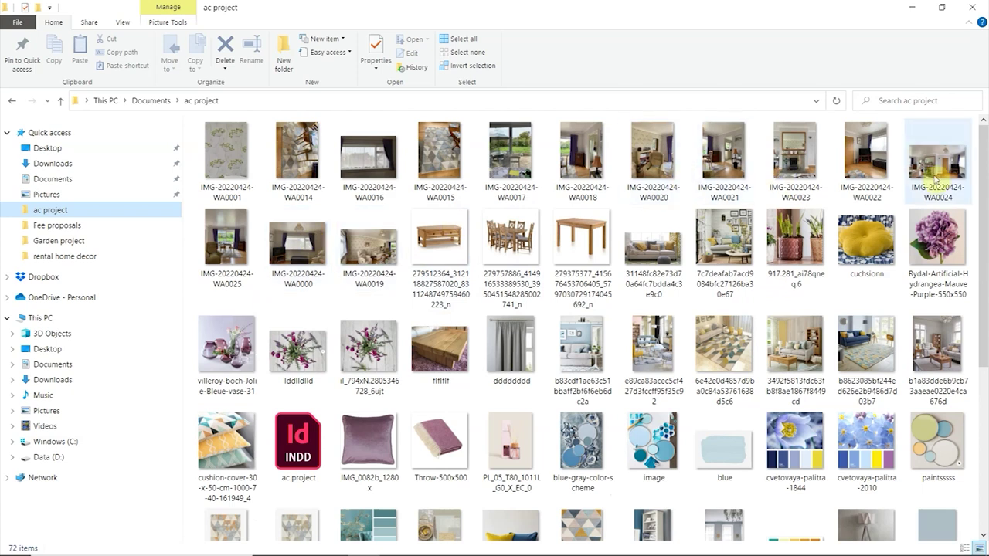
double_click(359, 257)
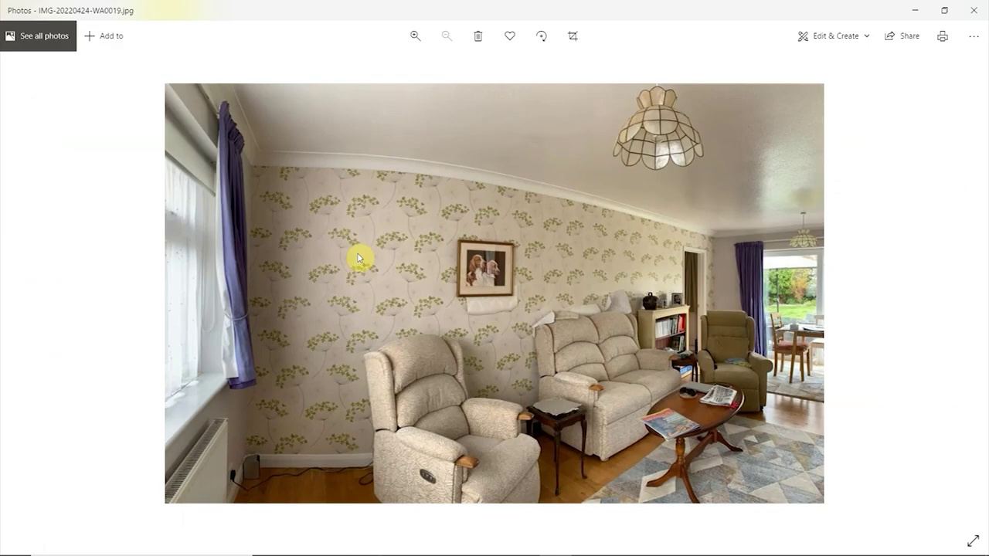
left_click(973, 10)
left_click(974, 6)
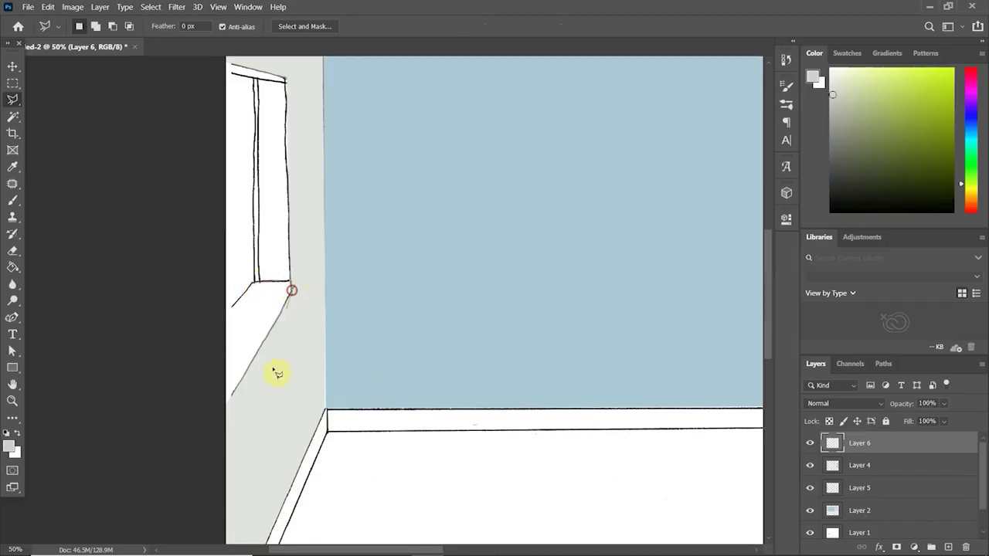
Outline the window sill and fill it grey, replacing a first pale cream fill.
left_click(201, 446)
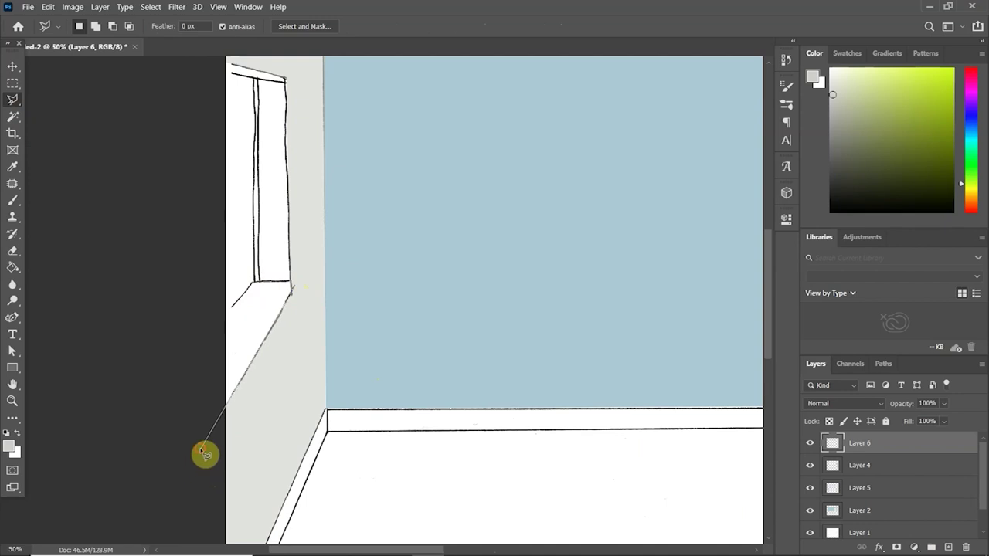
left_click(183, 339)
left_click(231, 306)
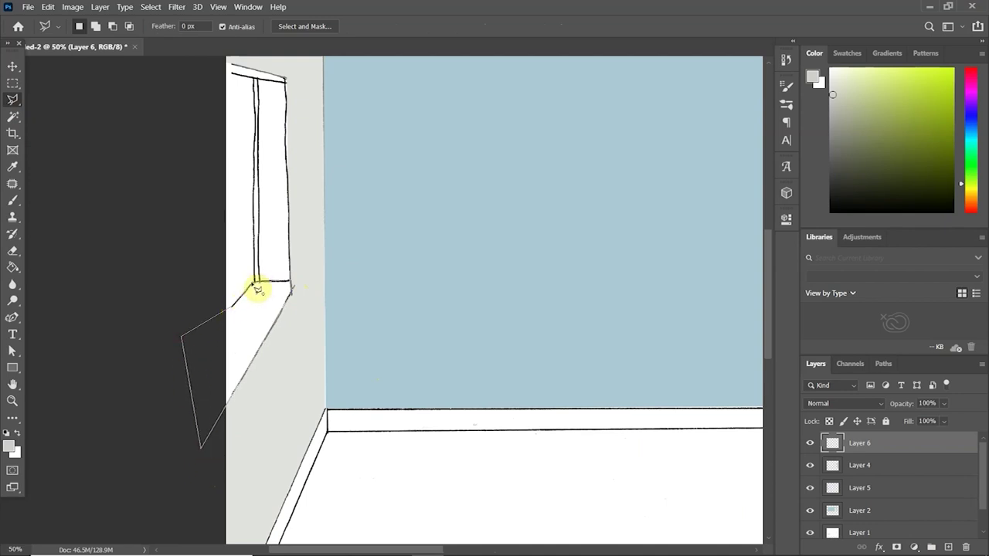
left_click(253, 283)
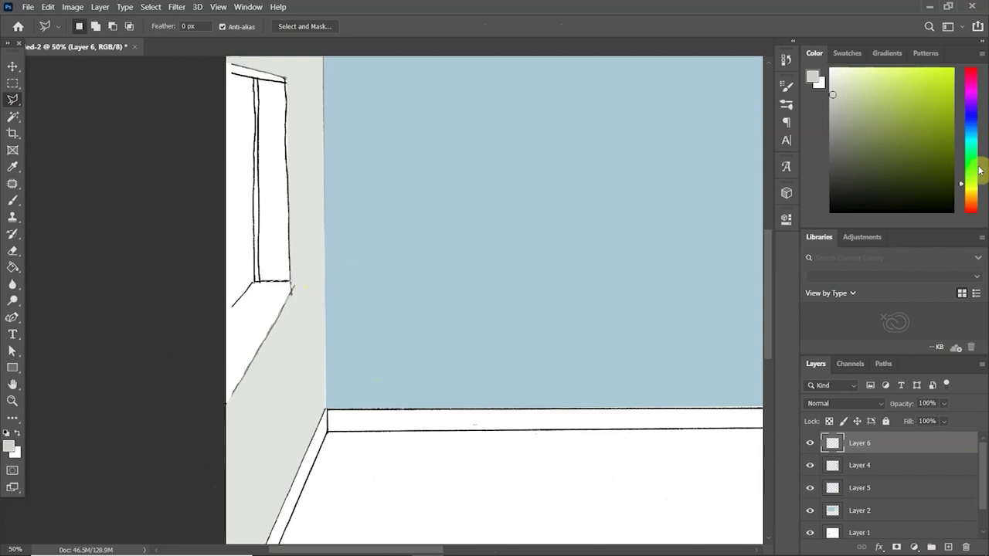
left_click(836, 75)
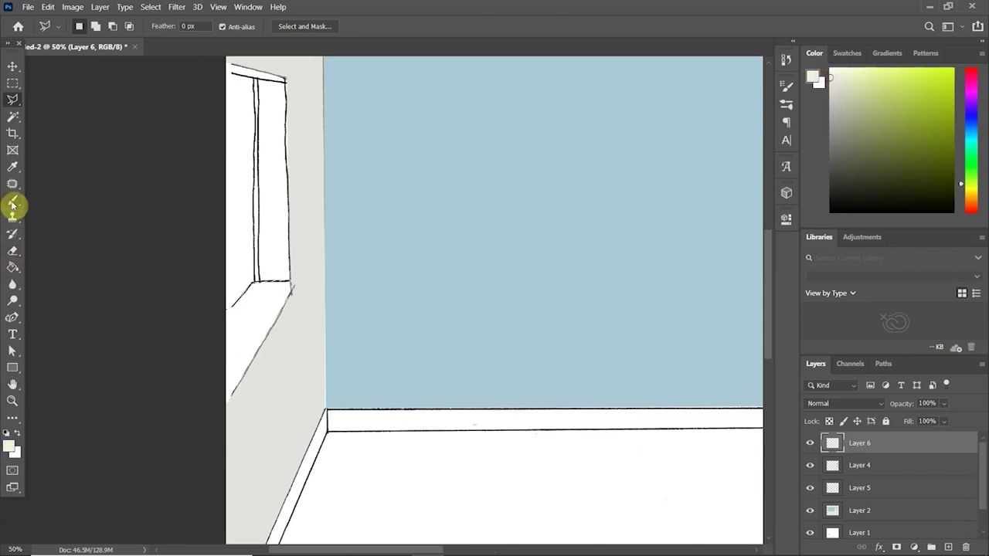
left_click(12, 266)
left_click(268, 324)
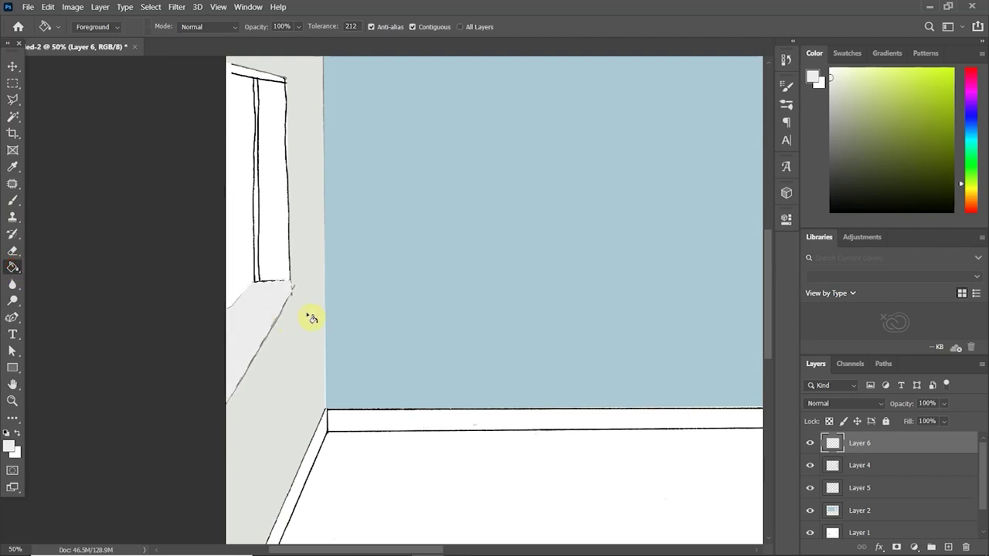
left_click(830, 113)
left_click(251, 318)
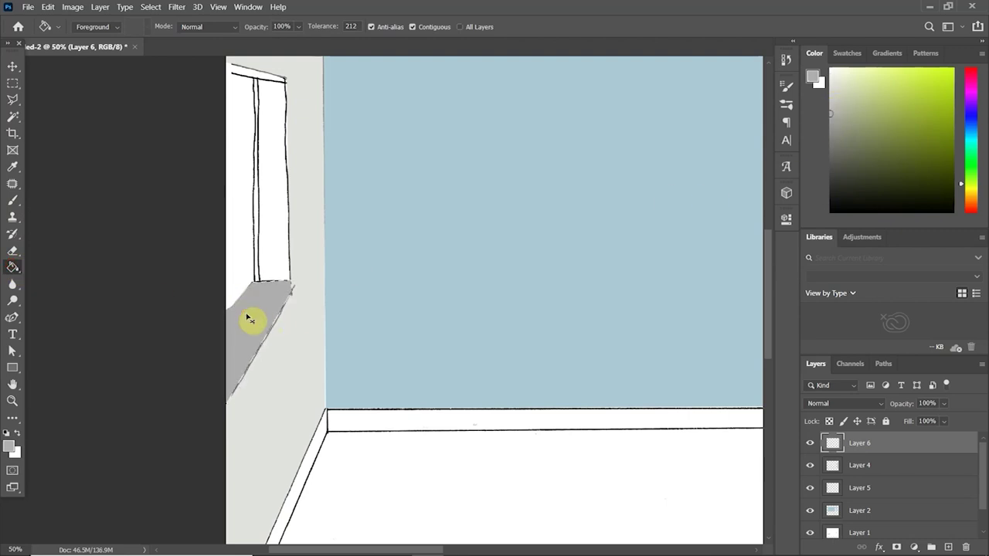
Flip between the living-room and rug reference photos.
left_click(13, 67)
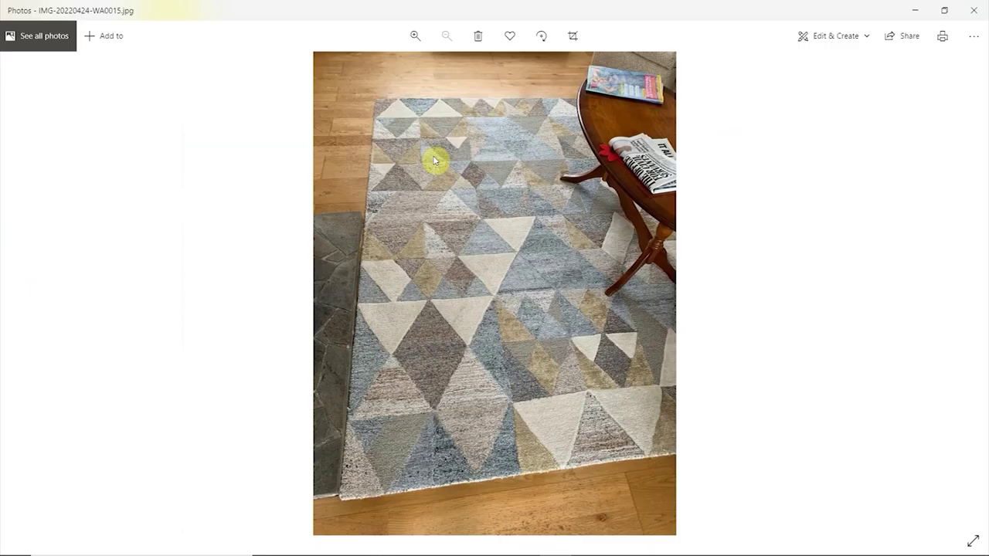
key("Right")
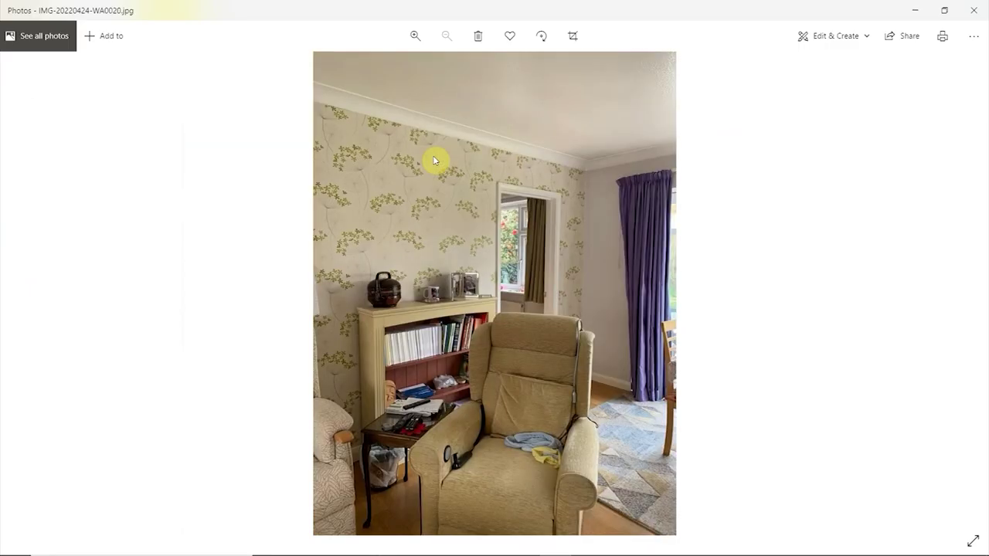
key("Left")
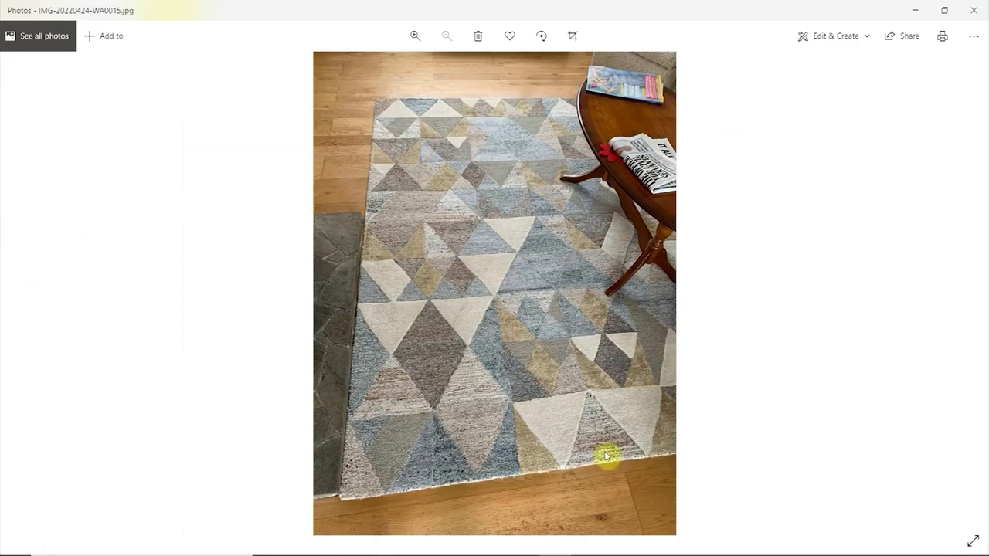
Search Google Images for 'oak floor texture' and preview the Floor Wood Oak free texture.
left_click(555, 543)
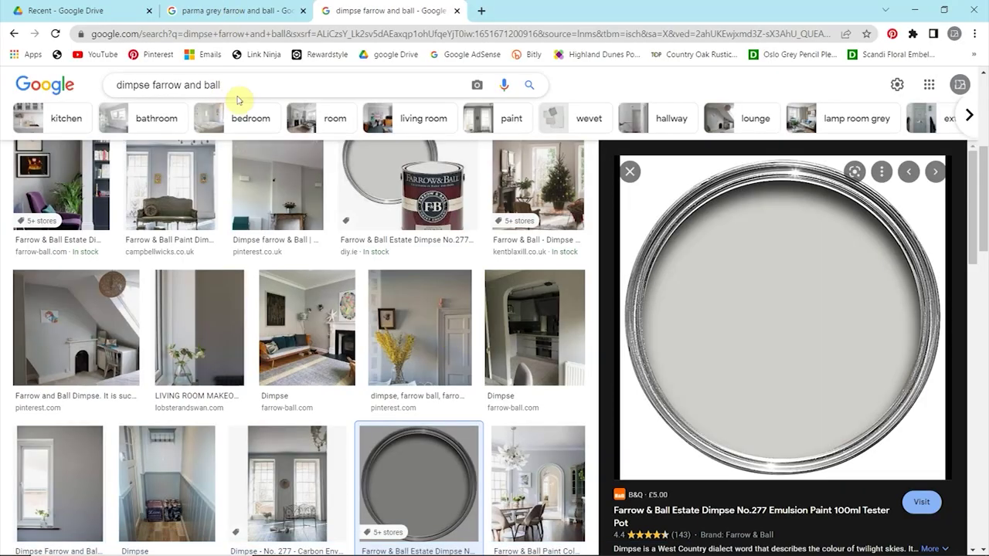
left_click_drag(224, 85, 86, 88)
type("oa")
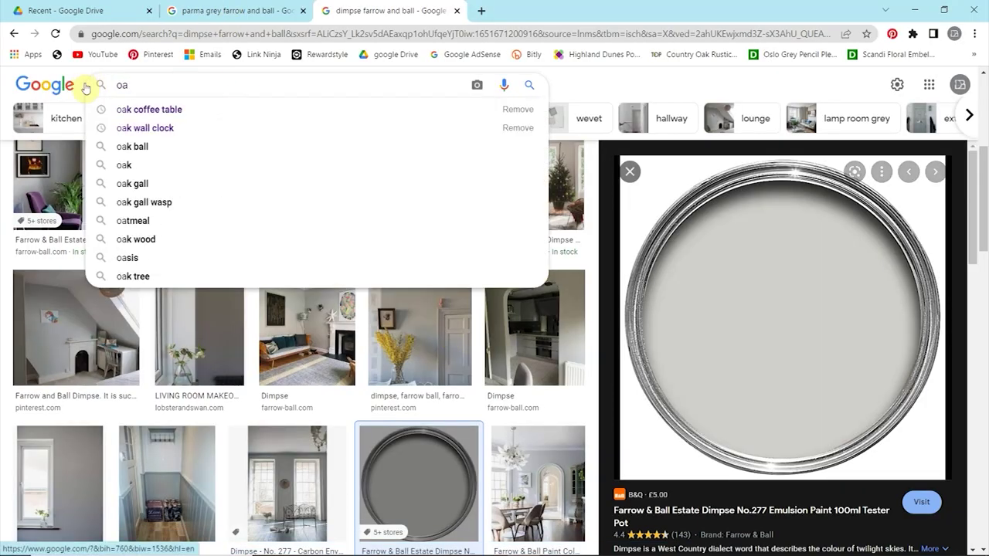
type("k floor ")
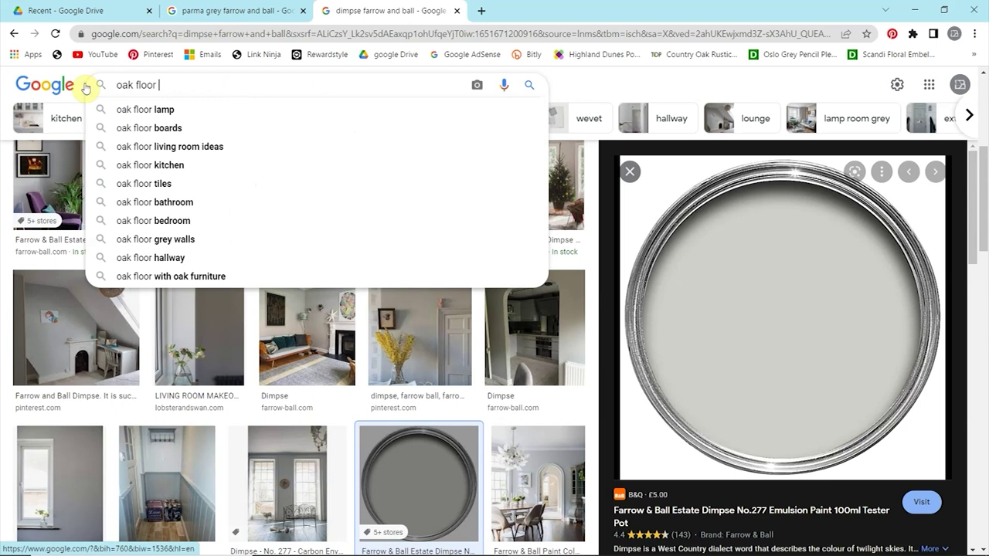
type("texture")
key("Return")
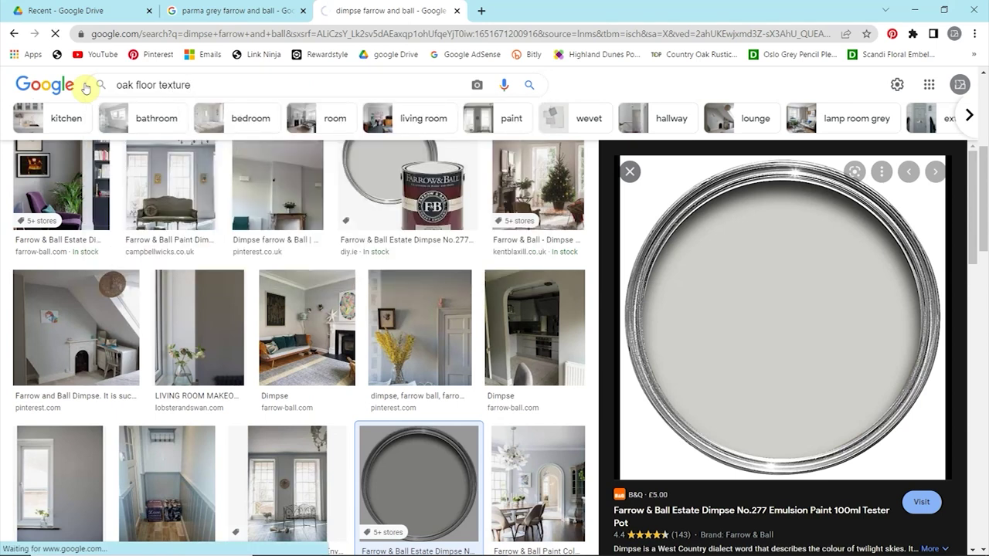
scroll(286, 262, "down", 3)
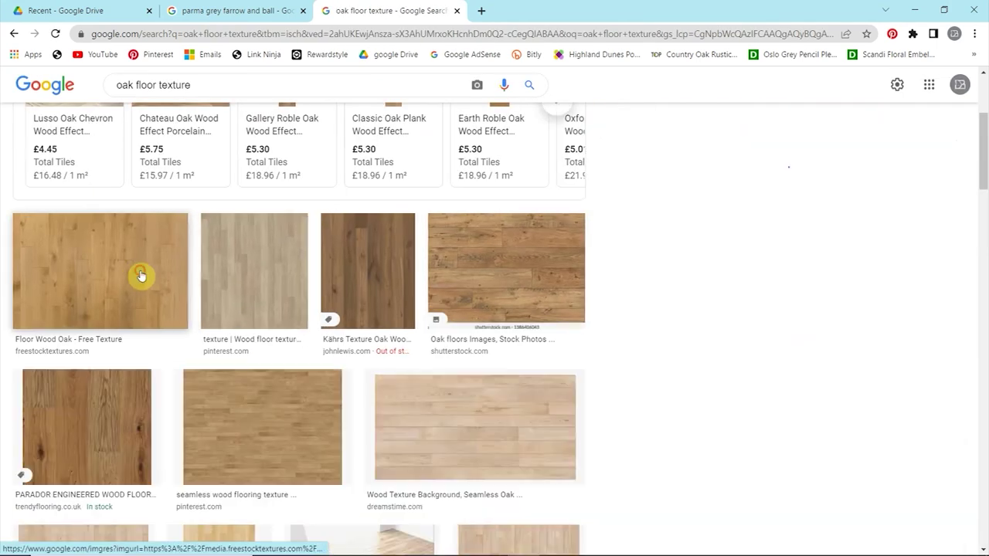
left_click(141, 275)
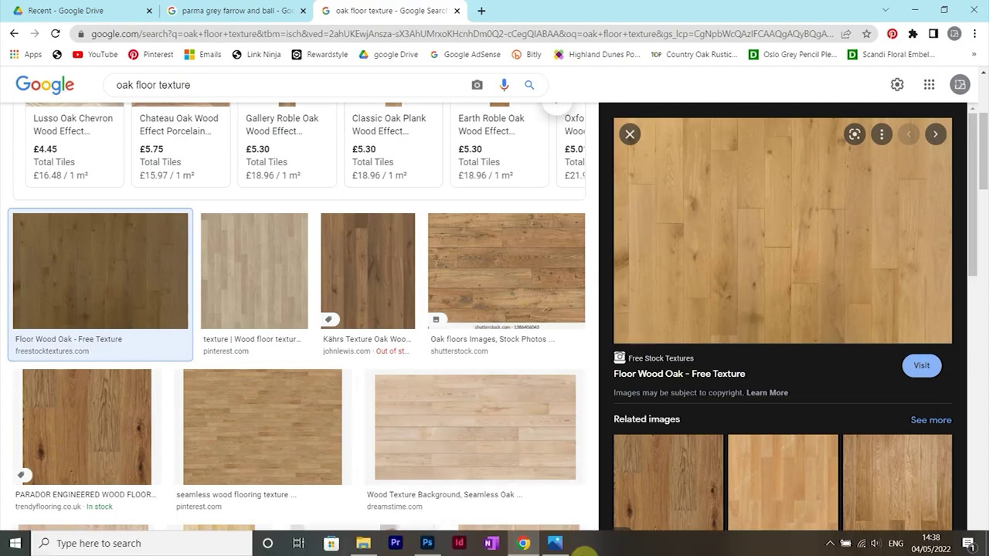
Copy the oak texture image and paste it into the room collage as a new layer.
left_click(555, 543)
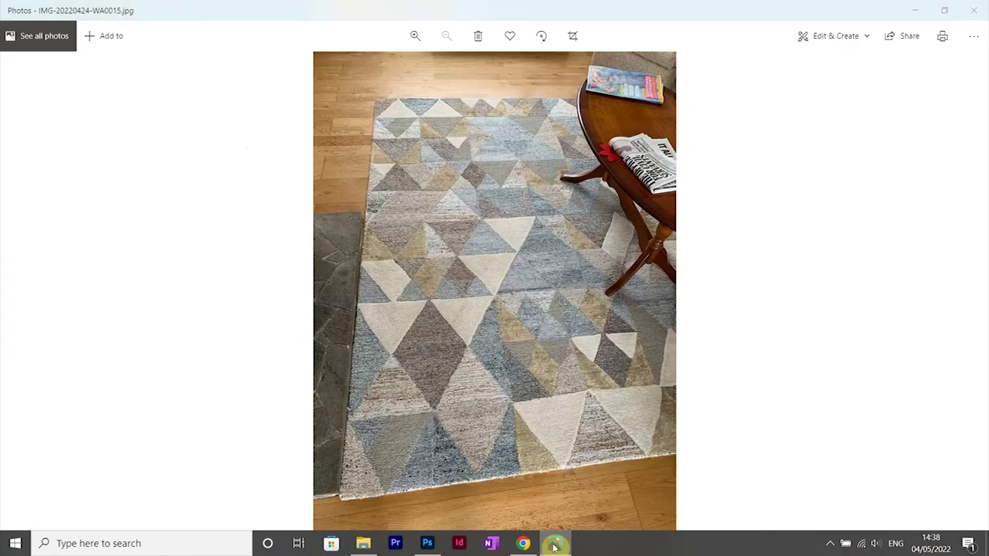
left_click(554, 544)
right_click(744, 306)
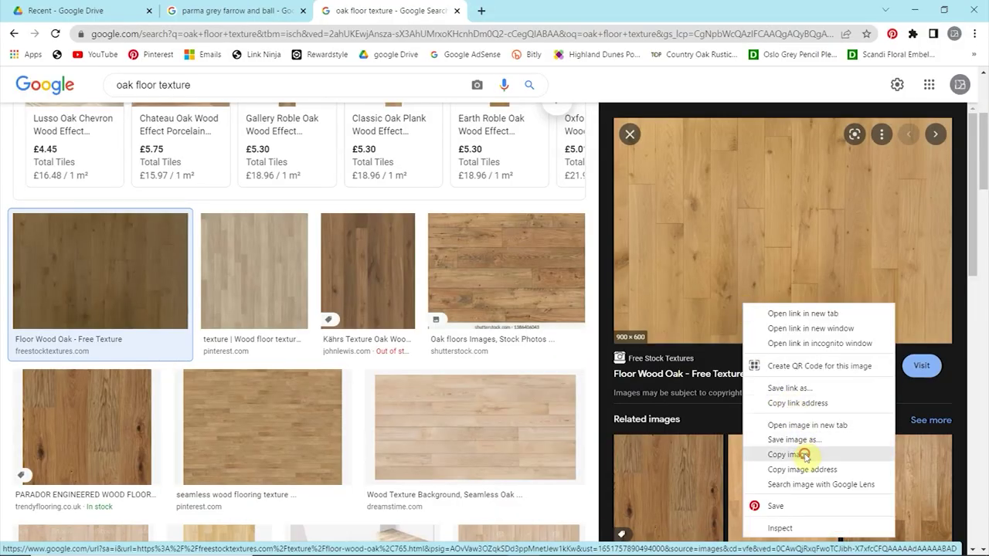
left_click(803, 455)
left_click(915, 10)
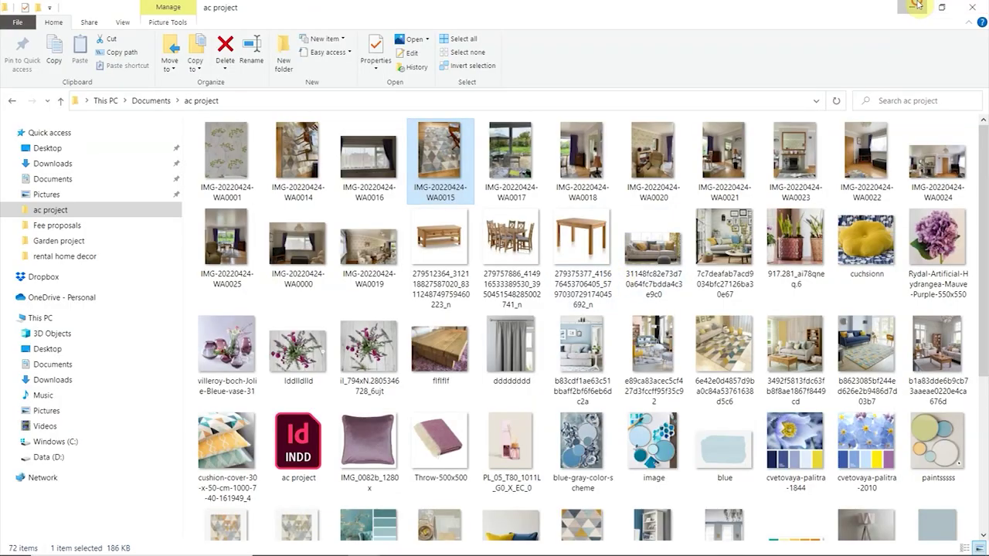
left_click(915, 6)
key("ctrl+v")
Move the oak texture down to the floor area and enlarge it.
left_click_drag(343, 283, 147, 364)
key("ctrl+t")
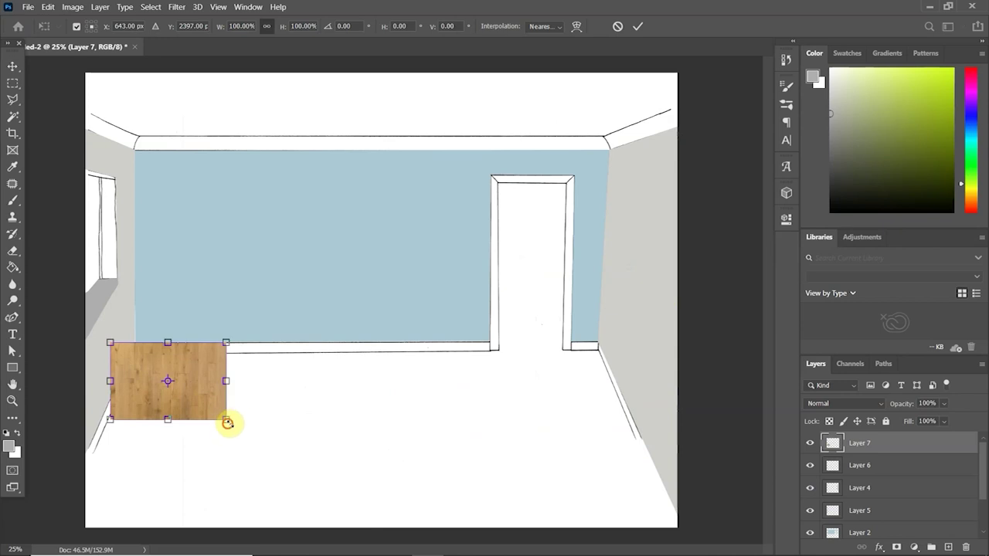
left_click_drag(227, 422, 249, 430)
key("Return")
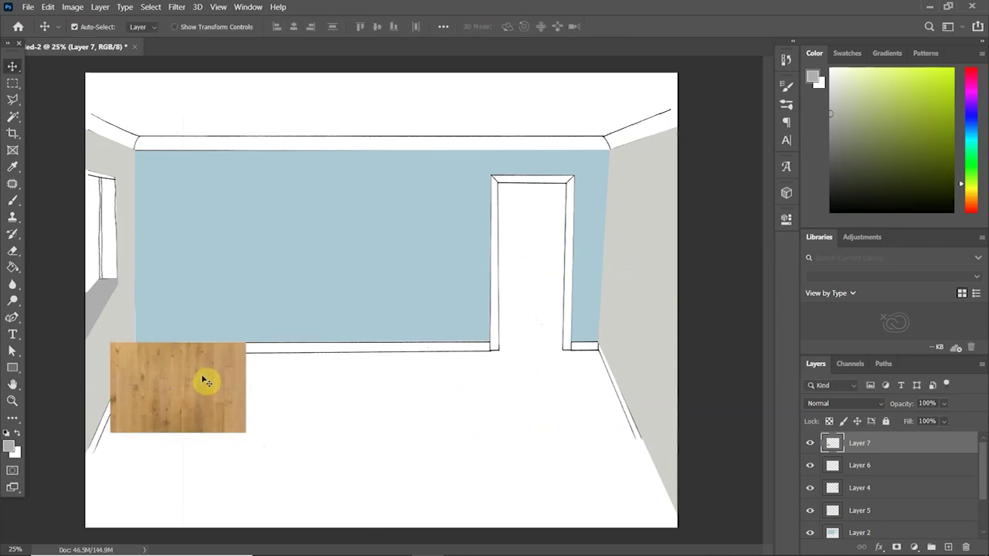
left_click_drag(206, 381, 175, 445)
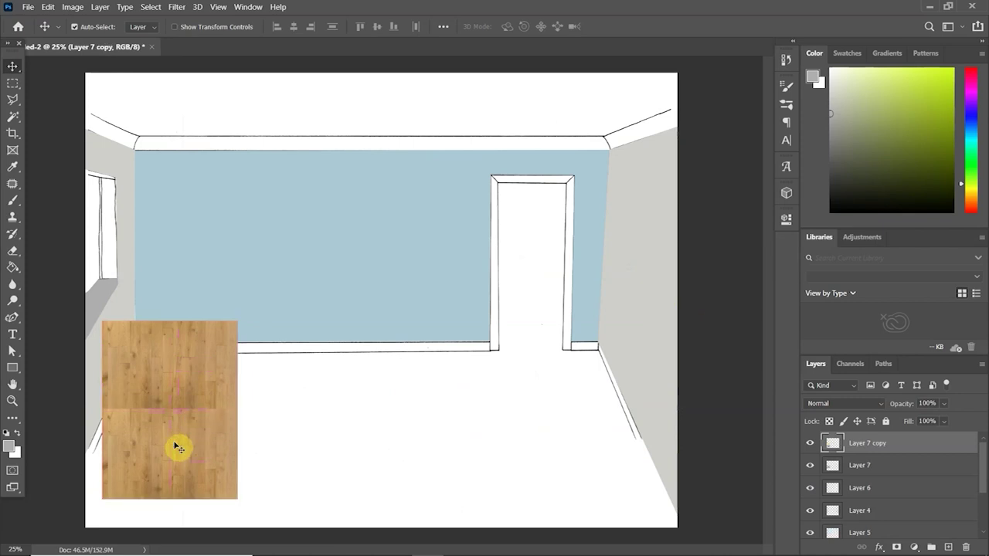
Stretch the oak panel taller and place a duplicate beside it, closing the seam.
key("ctrl+z")
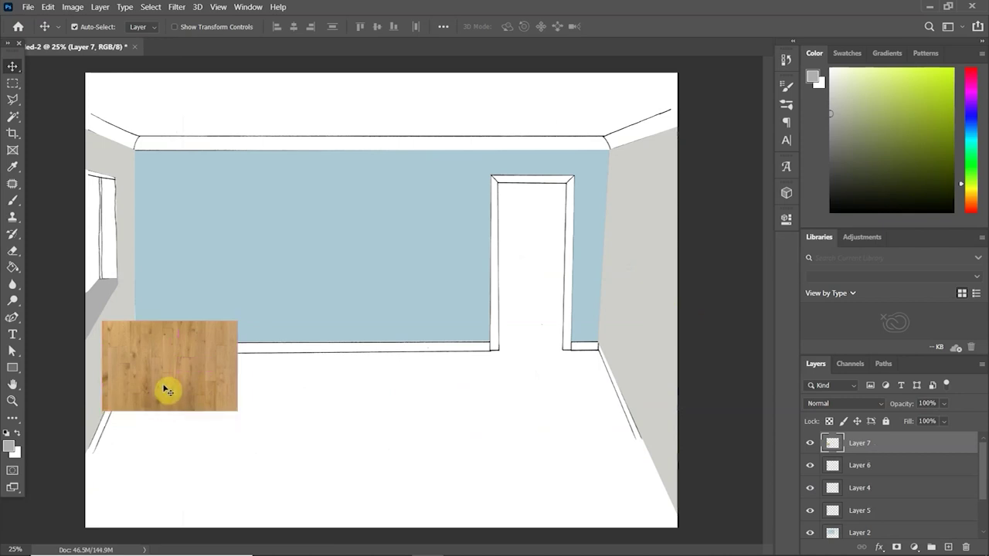
key("ctrl+t")
left_click_drag(169, 320, 165, 191)
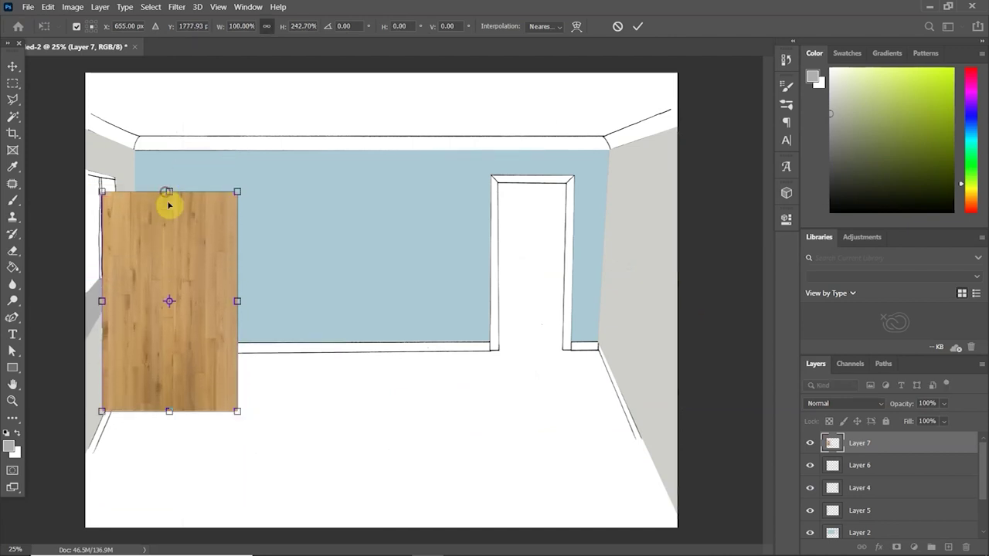
key("Return")
left_click_drag(205, 276, 710, 374)
key("Left")
key("Left")
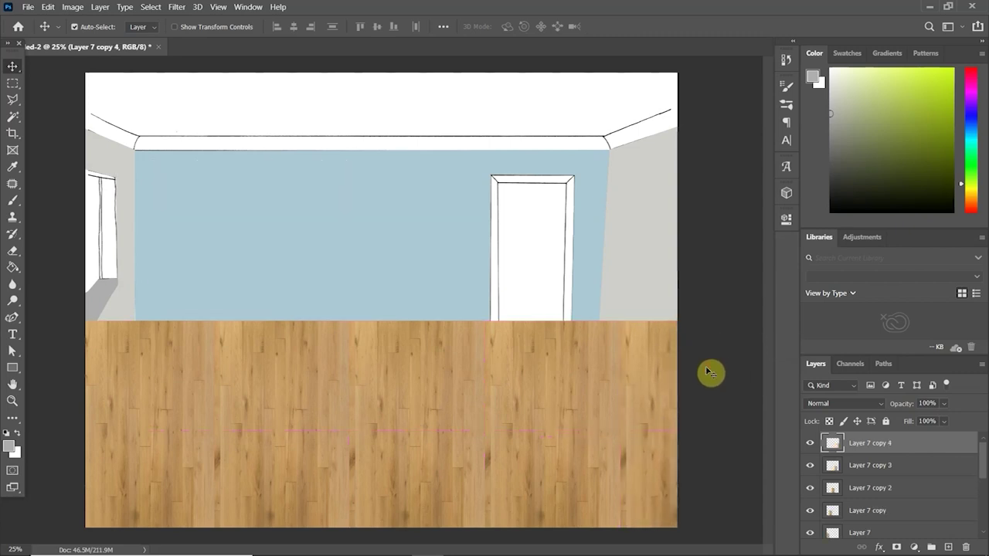
Merge all the oak tile layers into one and reposition the wood floor.
scroll(885, 483, "down", 2)
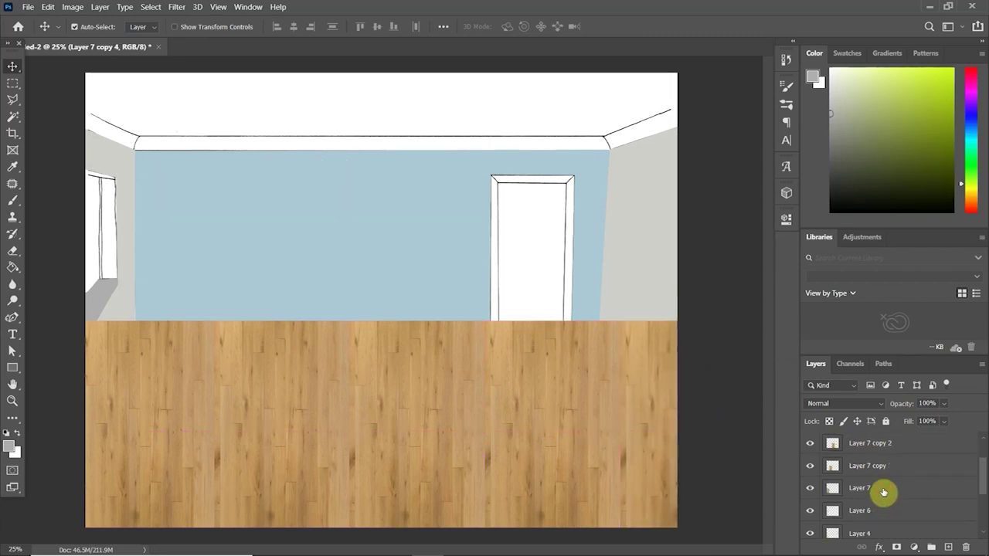
left_click(883, 489, "shift")
right_click(884, 486)
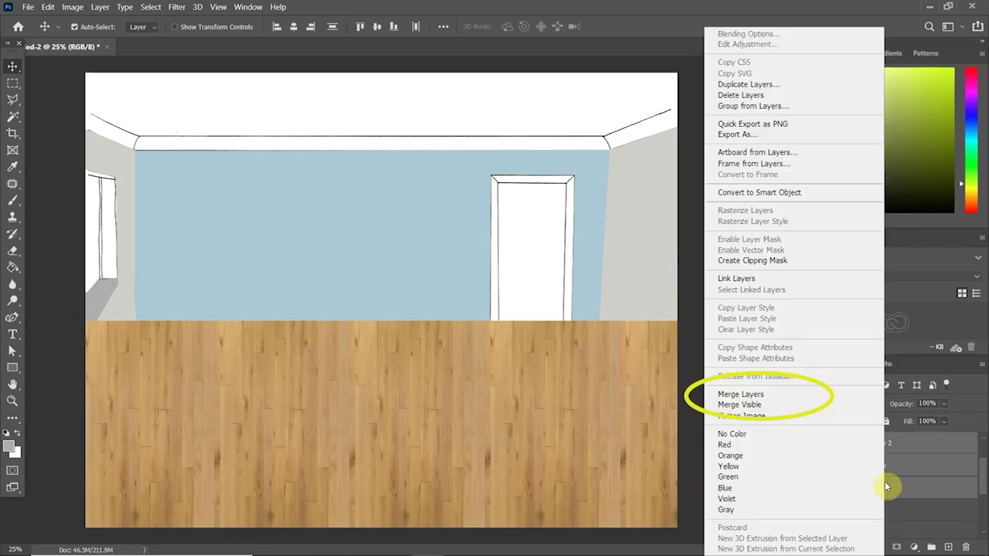
left_click(803, 398)
left_click_drag(514, 377, 562, 369)
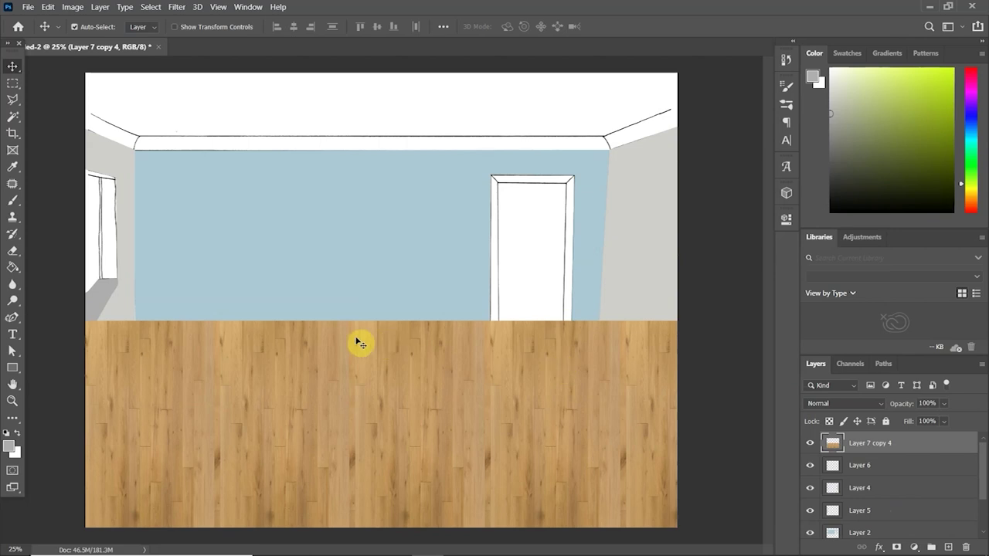
Distort the wood floor's corners in perspective to meet the wall bases.
key("ctrl+t")
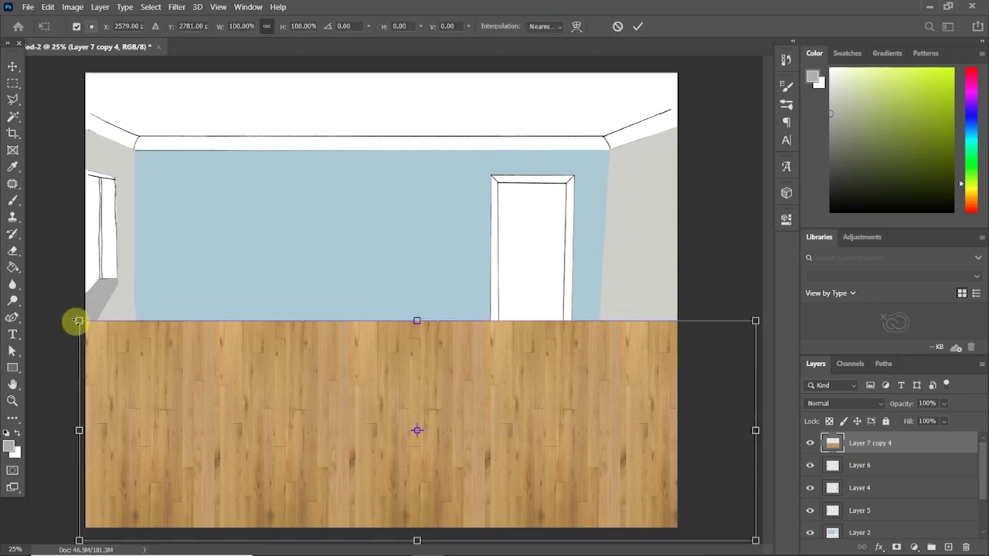
left_click_drag(78, 324, 146, 363)
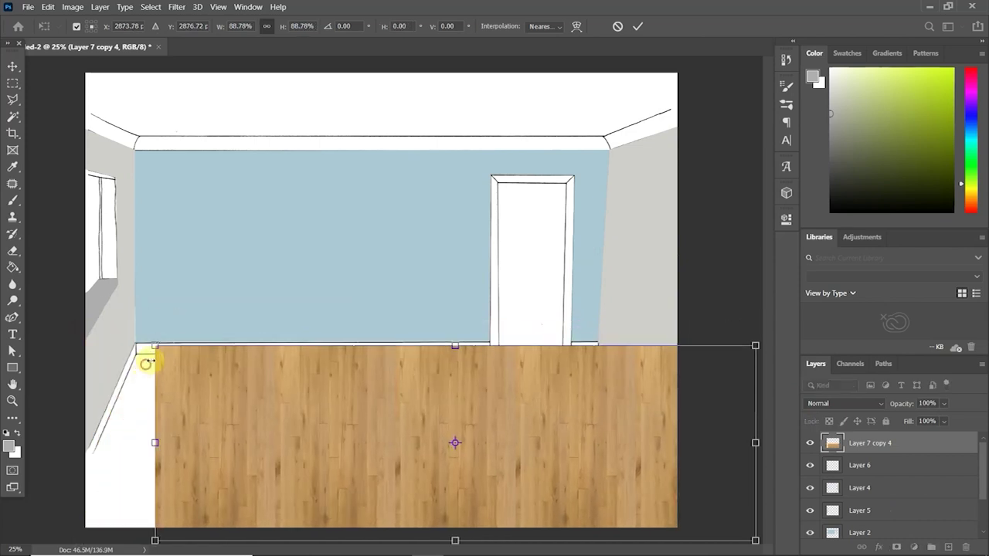
key("ctrl+z")
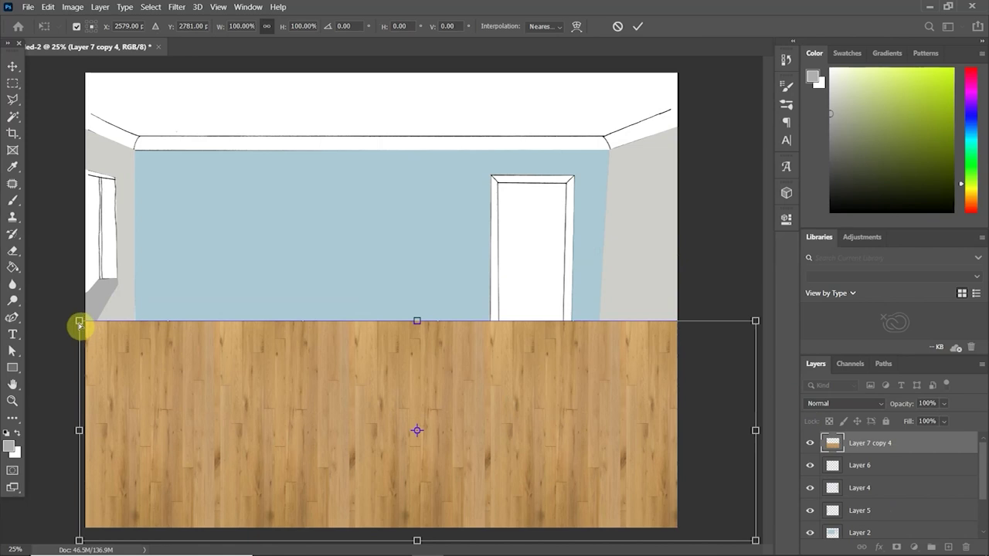
left_click_drag(79, 325, 136, 357)
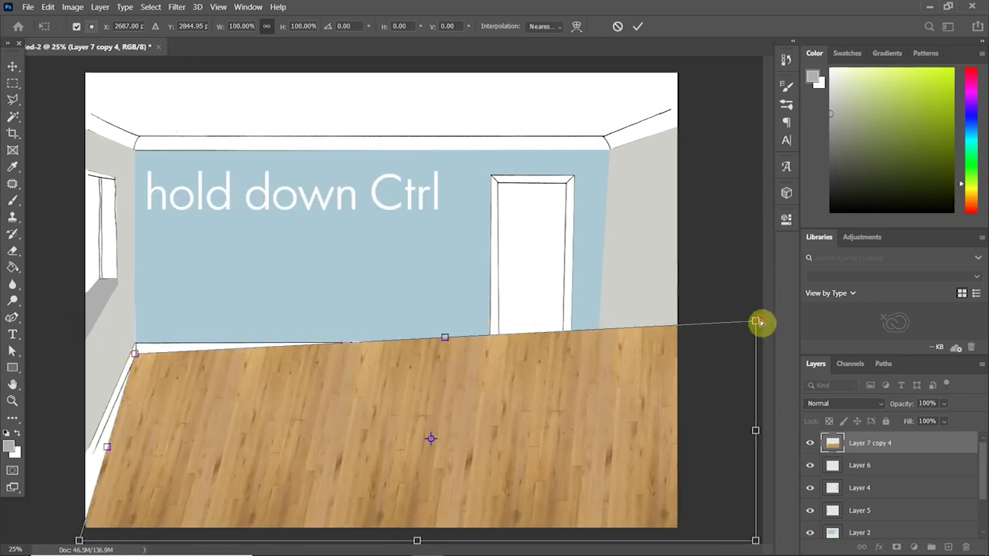
left_click_drag(761, 323, 598, 350)
left_click_drag(754, 541, 671, 530)
left_click_drag(80, 543, 57, 535)
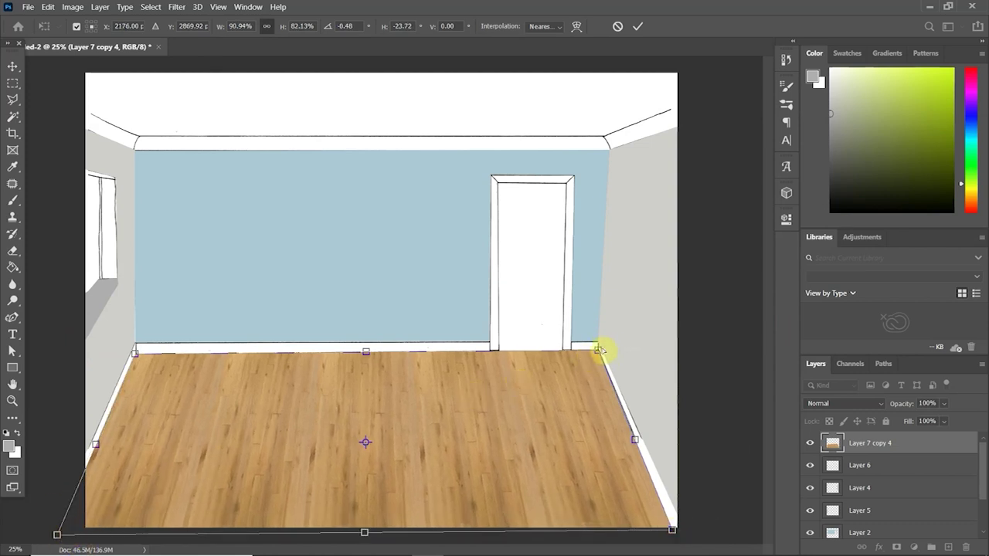
left_click_drag(600, 350, 597, 350)
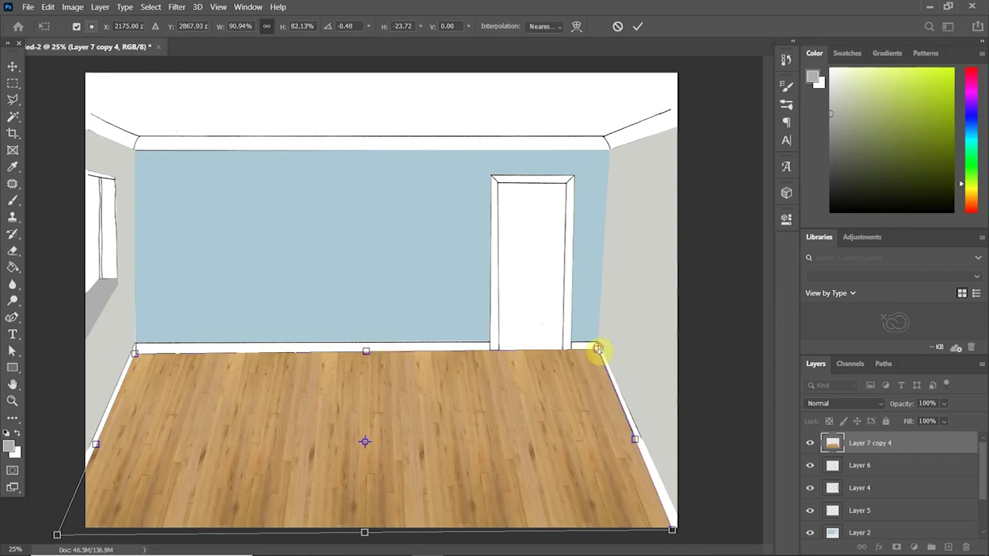
left_click_drag(134, 358, 137, 358)
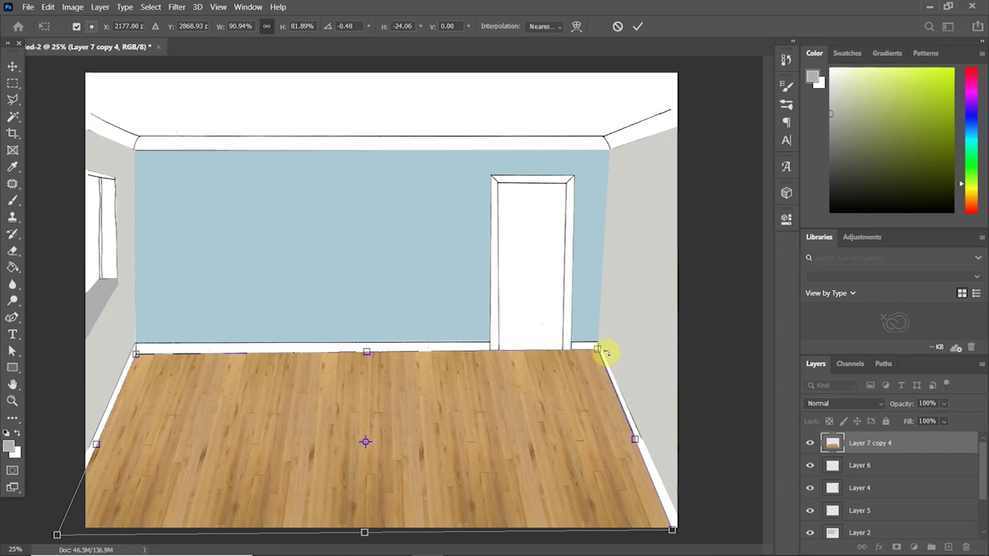
left_click_drag(599, 350, 599, 352)
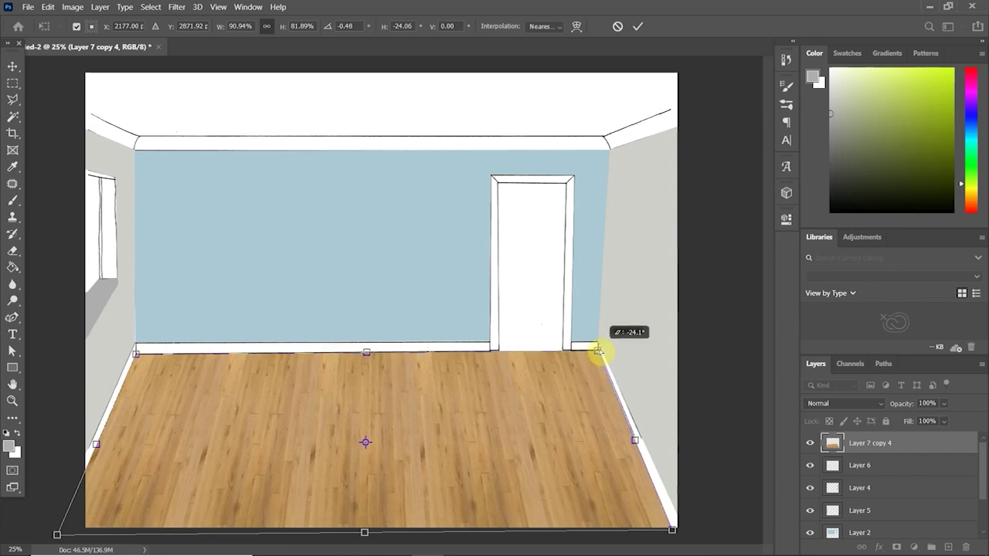
Apply the floor's perspective distortion and browse Google Images for a white skirting board.
key("Return")
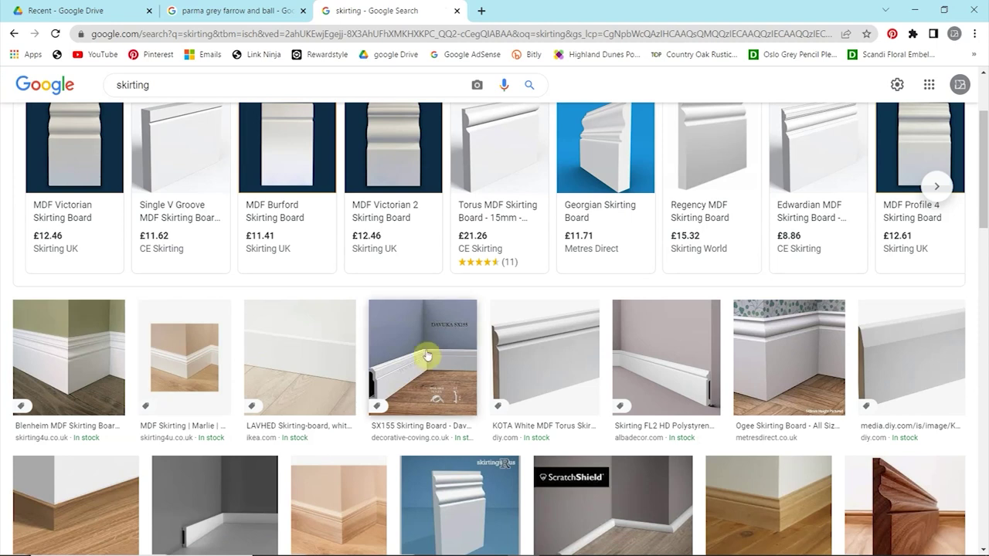
scroll(434, 348, "down", 3)
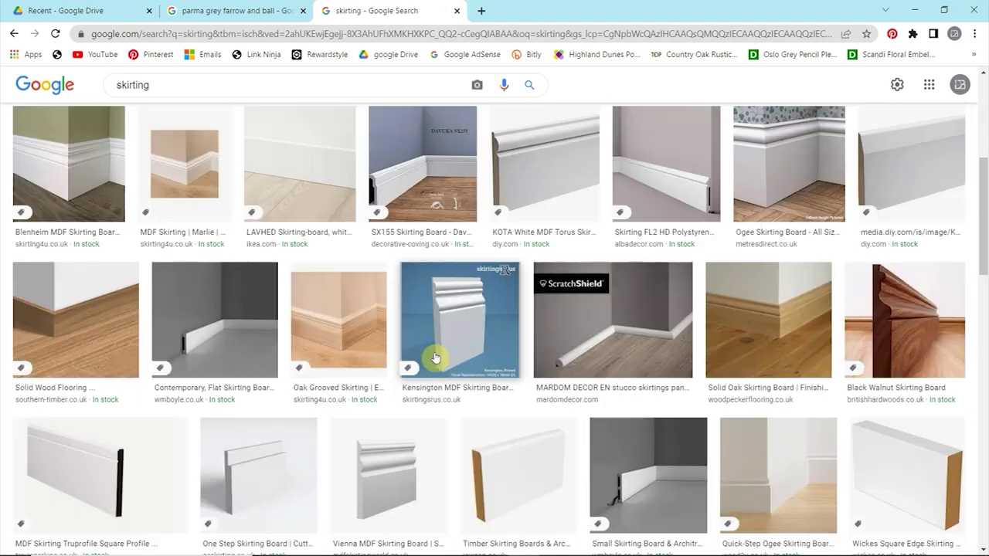
scroll(435, 358, "up", 6)
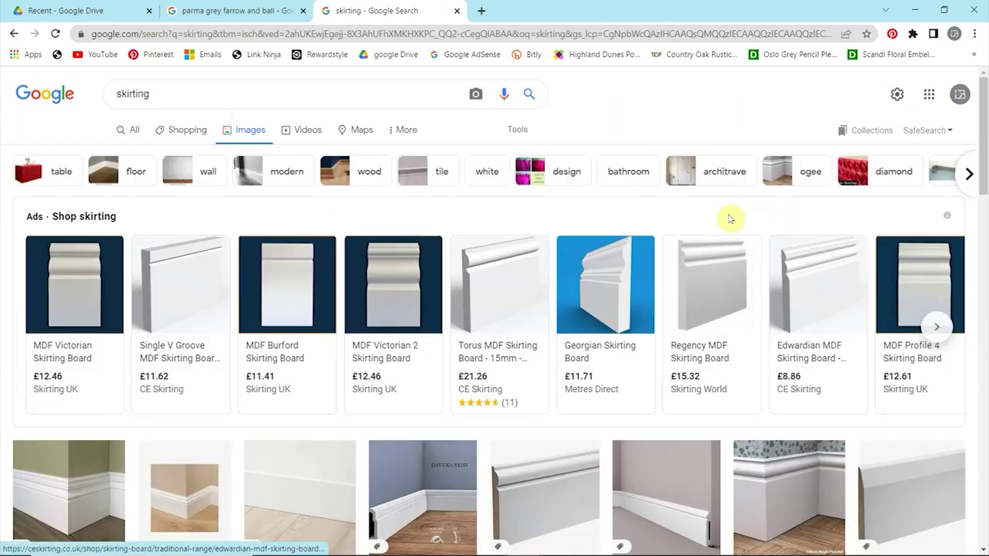
scroll(699, 351, "down", 2)
scroll(699, 351, "down", 3)
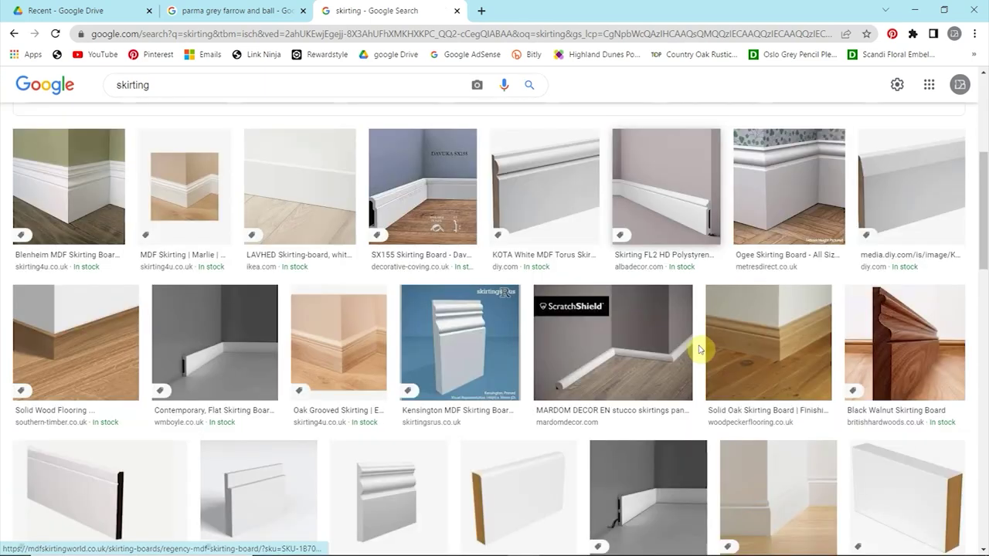
scroll(699, 350, "down", 8)
scroll(554, 289, "down", 3)
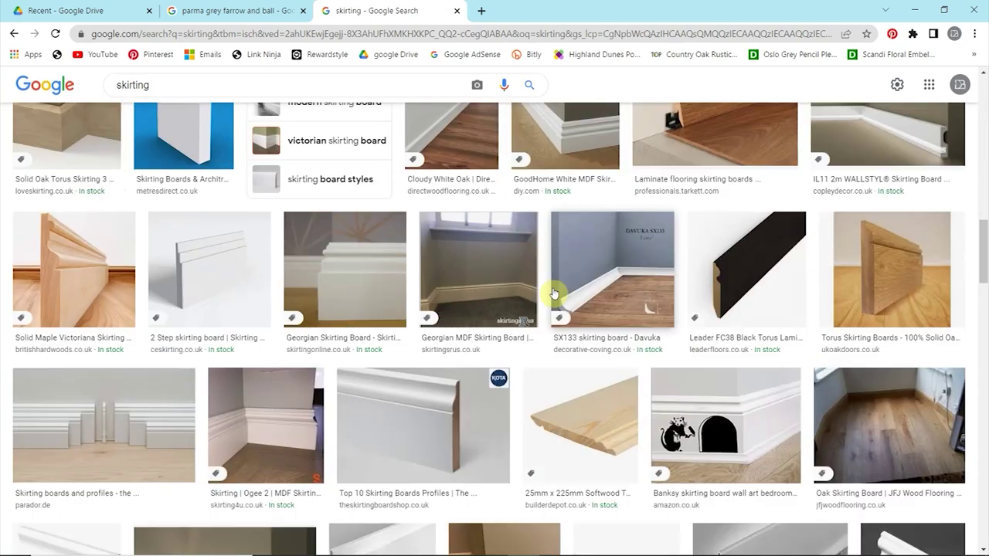
scroll(553, 293, "down", 2)
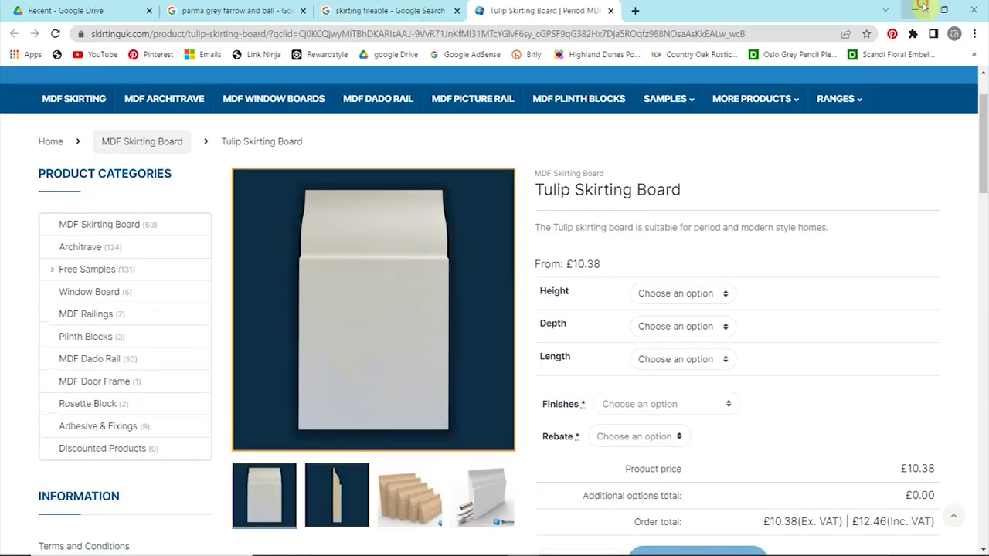
Paste the copied skirting board image into the room sketch as Layer 9.
left_click(919, 8)
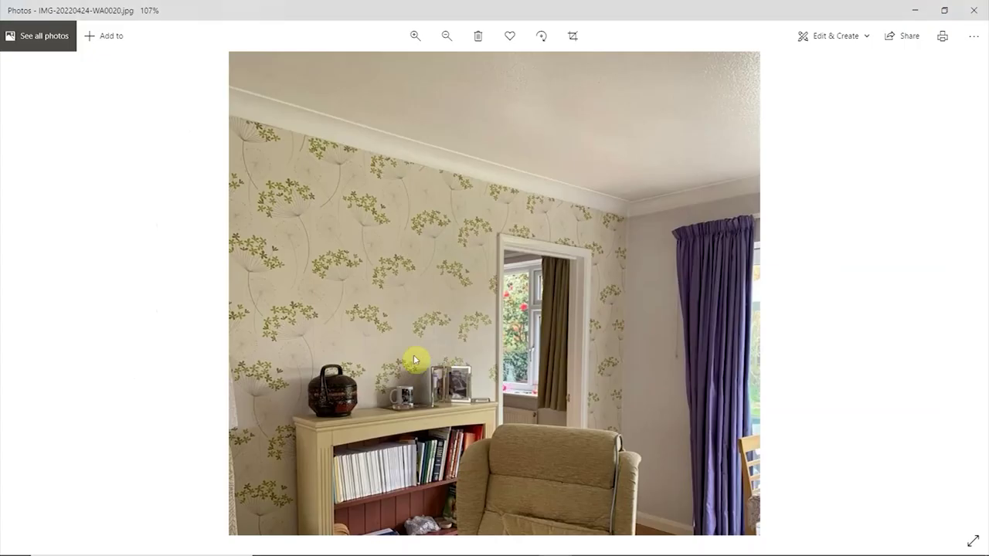
left_click(914, 10)
key("ctrl+v")
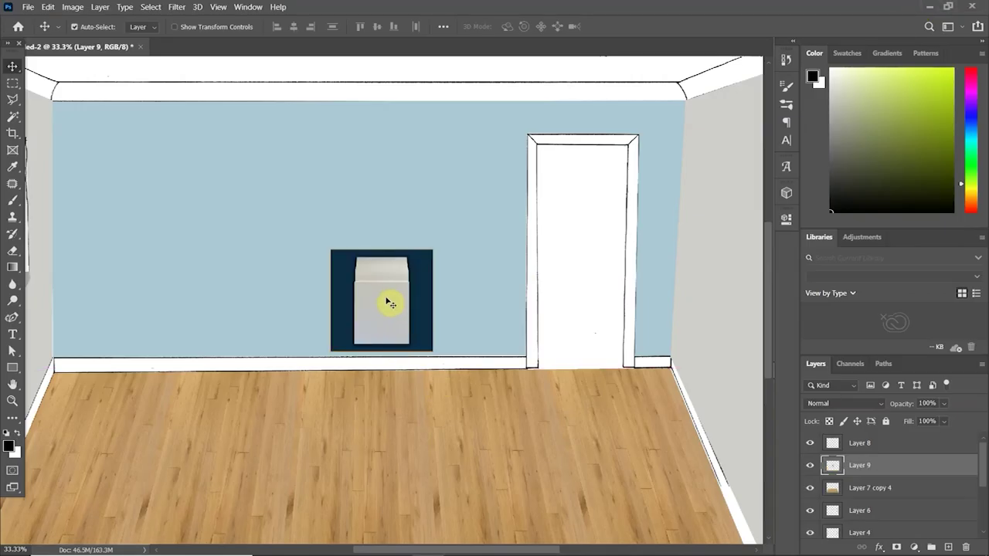
Erase the navy background around the board with the Magic Eraser, raising Tolerance to 79.
right_click(14, 255)
left_click(71, 287)
left_click(345, 267)
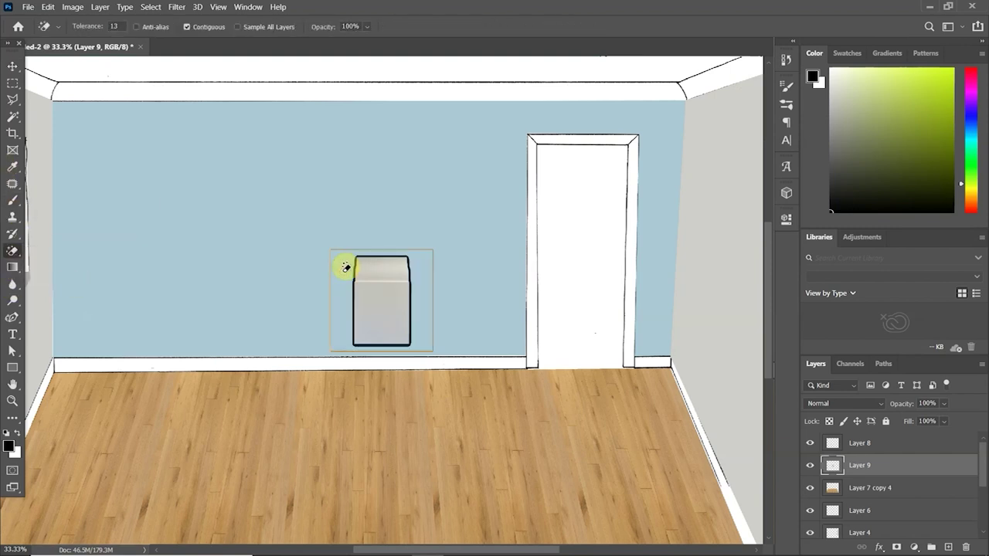
key("ctrl+plus")
key("ctrl+plus")
key("ctrl+plus")
key("ctrl+z")
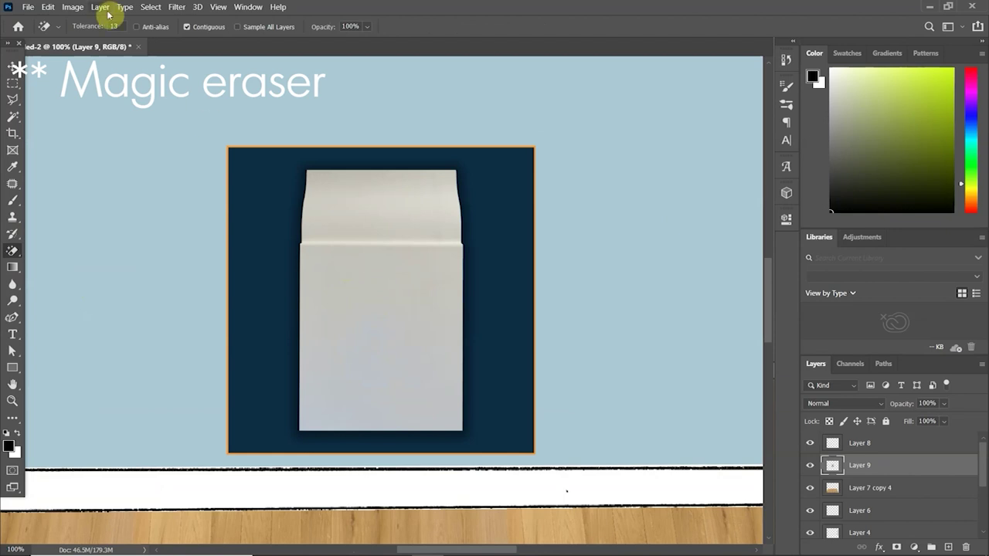
mouse_move(82, 28)
left_mouse_down()
mouse_move(115, 28)
mouse_move(98, 28)
left_mouse_up()
left_click(267, 217)
key("ctrl+z")
left_click(246, 196)
key("ctrl+z")
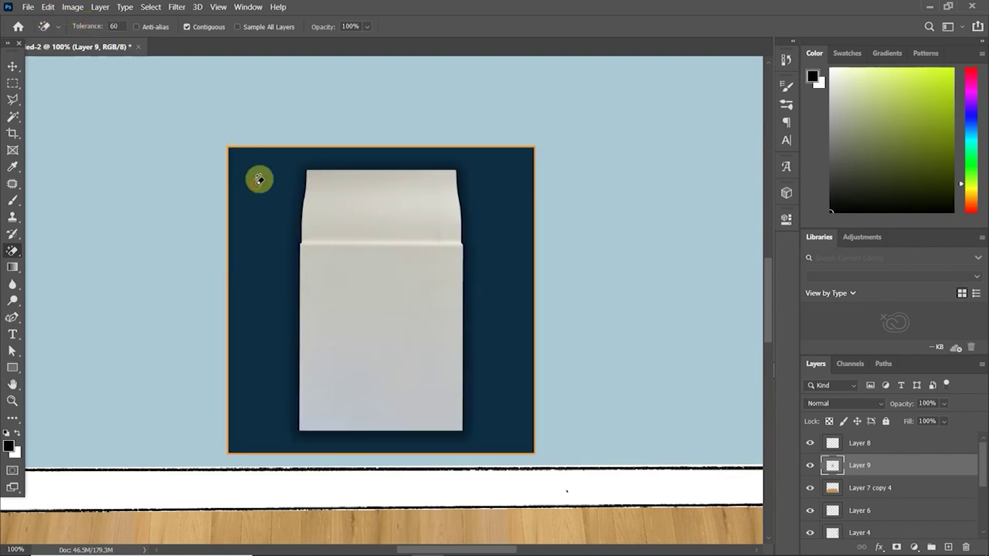
left_click(257, 189)
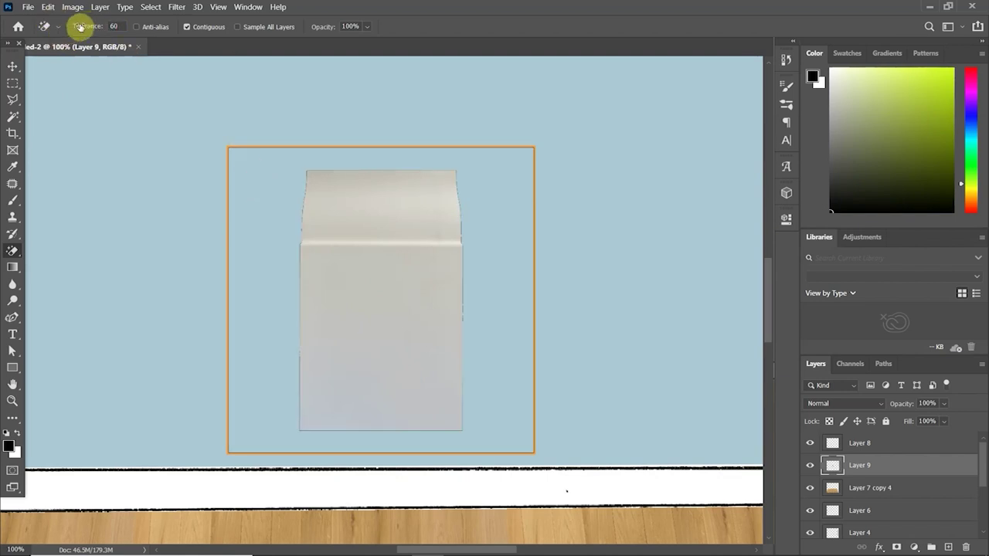
left_click_drag(77, 26, 108, 27)
key("ctrl+z")
left_click(277, 210)
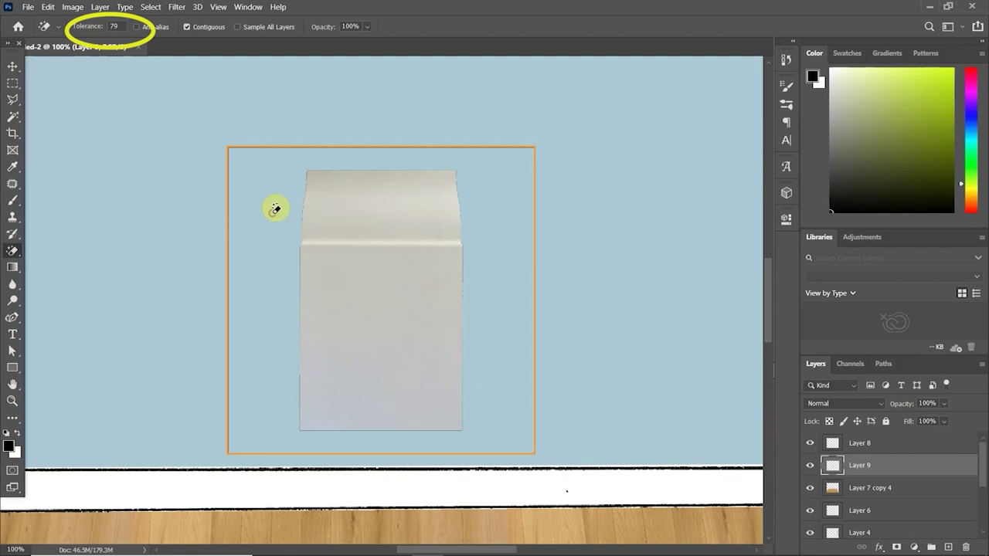
Shift the board slightly, then brush-erase the leftover fringe along all four edges.
left_click(11, 65)
left_click_drag(453, 289, 506, 305)
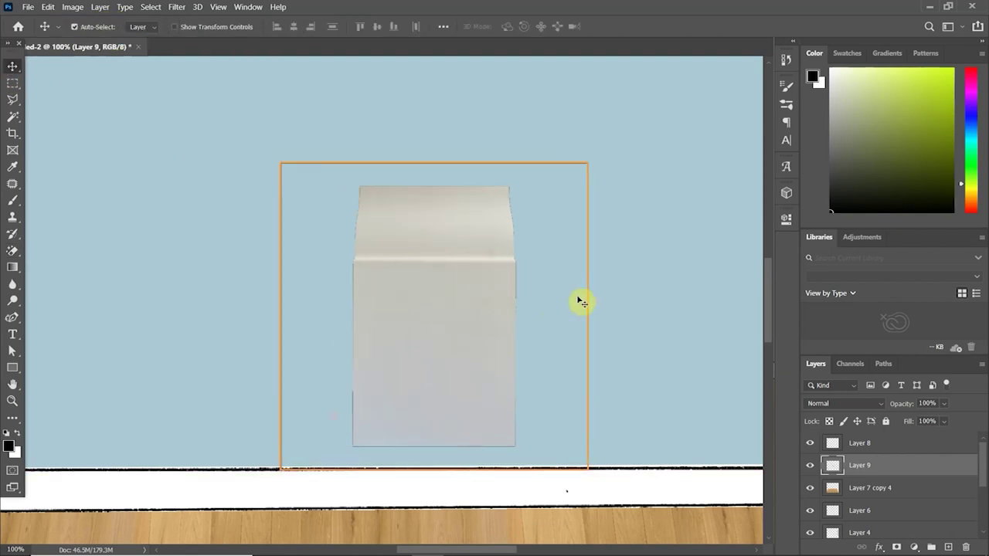
right_click(12, 250)
left_click(70, 252)
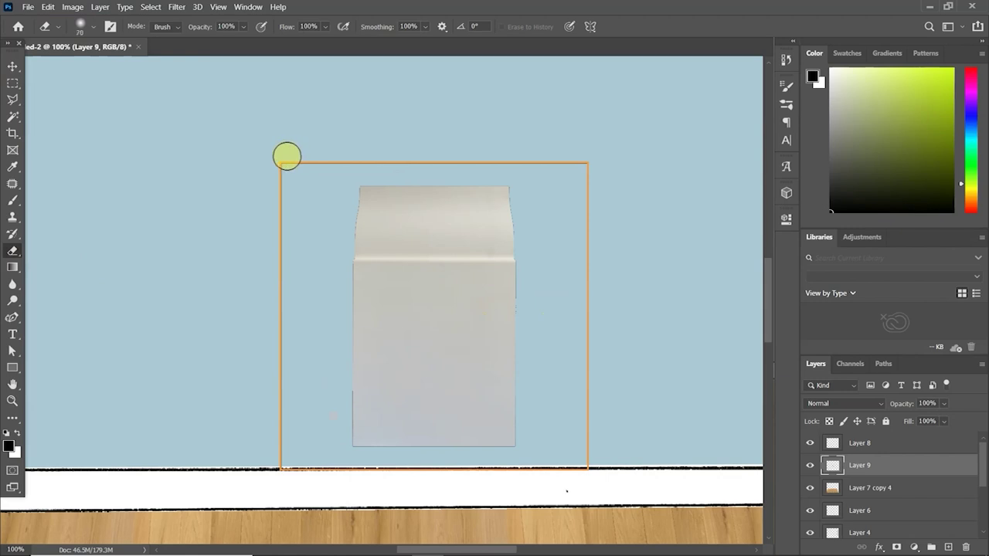
left_click(93, 27)
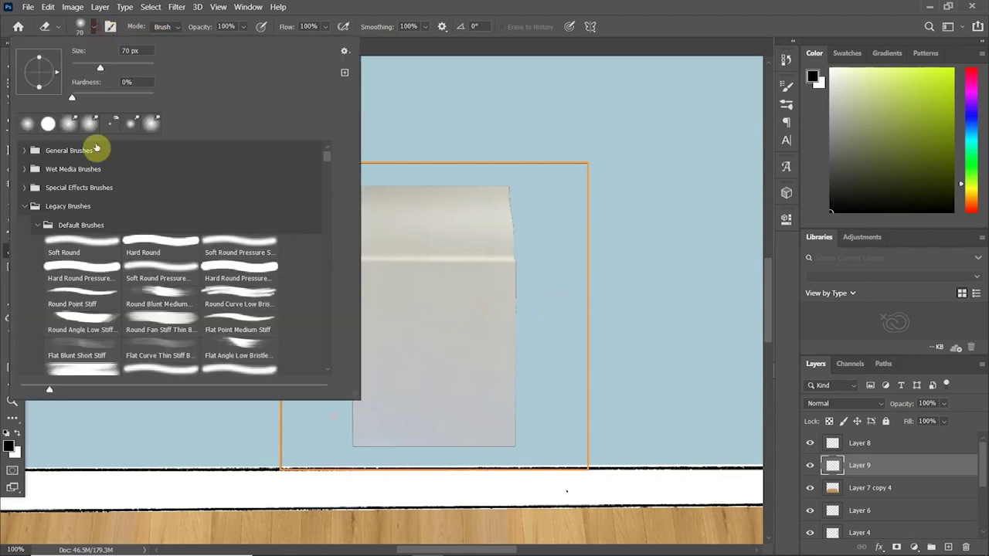
left_click(476, 143)
mouse_move(255, 158)
left_mouse_down()
mouse_move(769, 161)
mouse_move(540, 165)
left_mouse_up()
left_click(562, 381, "shift")
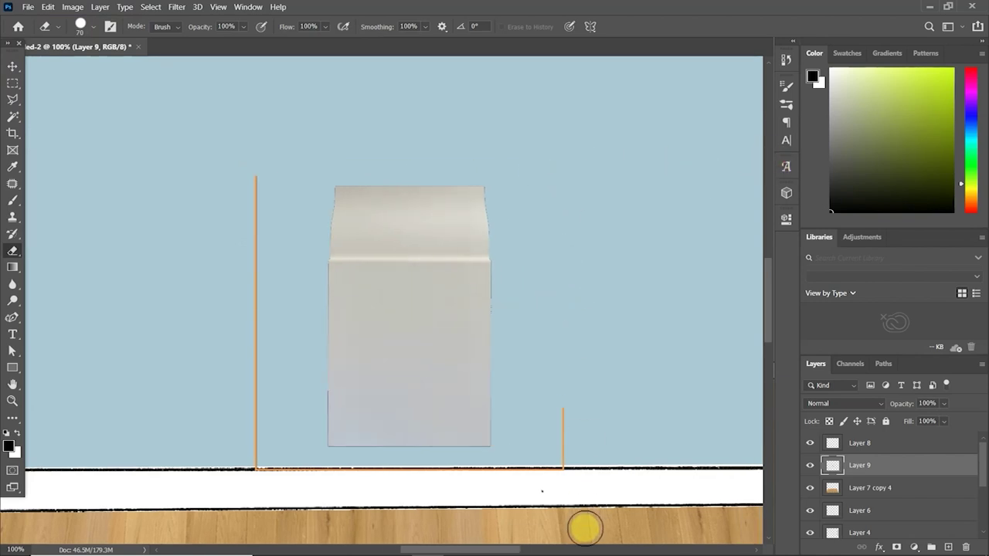
mouse_move(584, 530)
left_mouse_down()
mouse_move(555, 472)
mouse_move(124, 471)
left_mouse_up()
left_click_drag(260, 475, 256, 273)
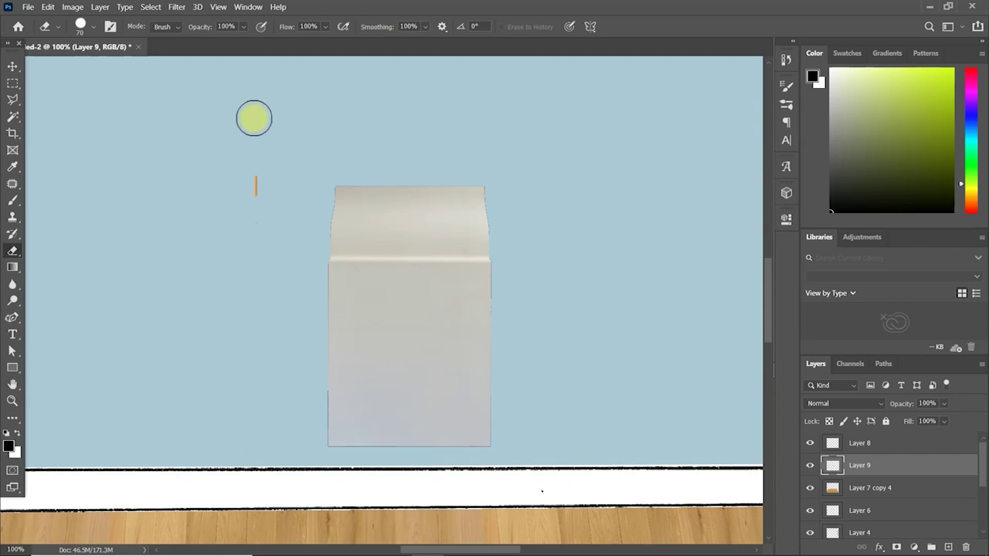
left_click(12, 66)
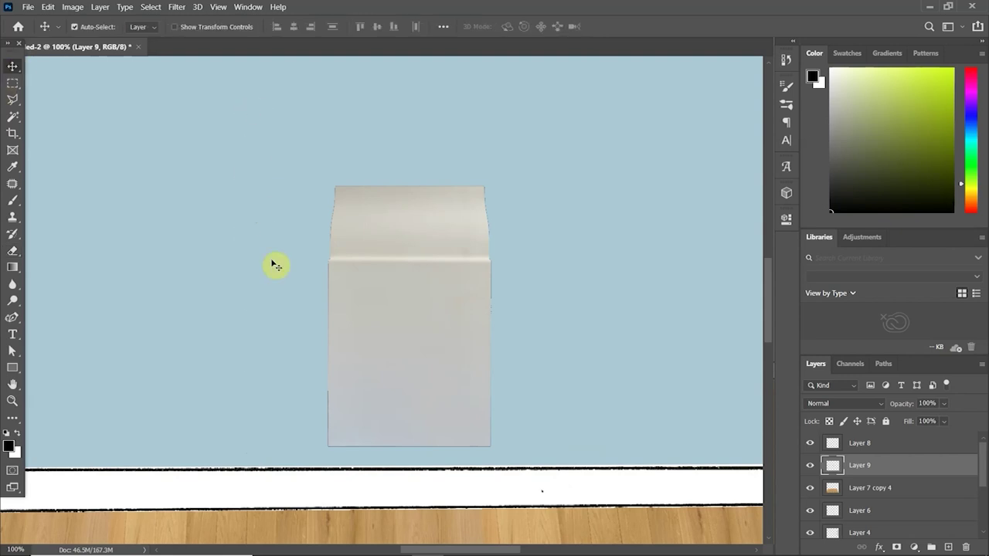
key("ctrl+minus")
key("ctrl+minus")
key("ctrl+minus")
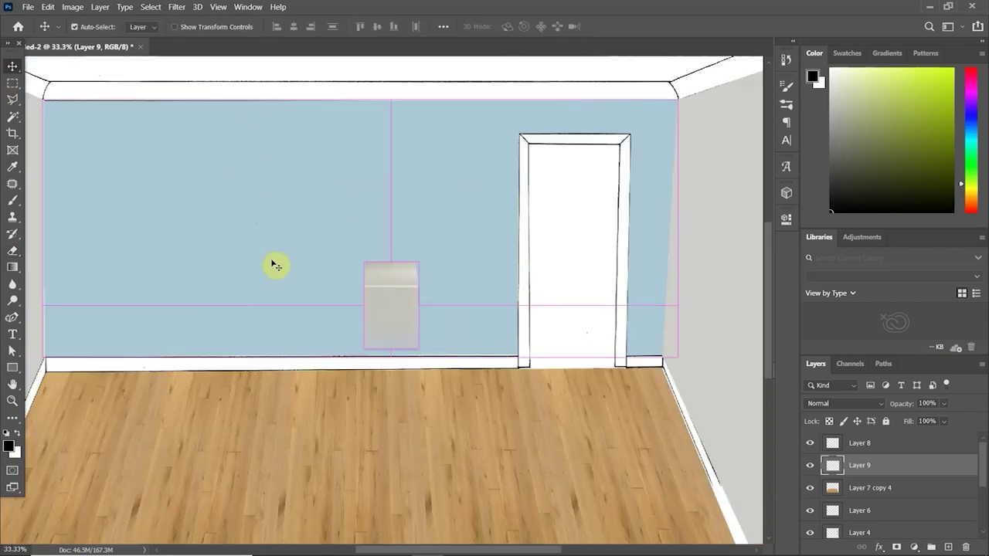
Transform the board down onto the back-wall baseboard and stretch it along its full length.
left_click_drag(393, 295, 282, 371)
key("ctrl+t")
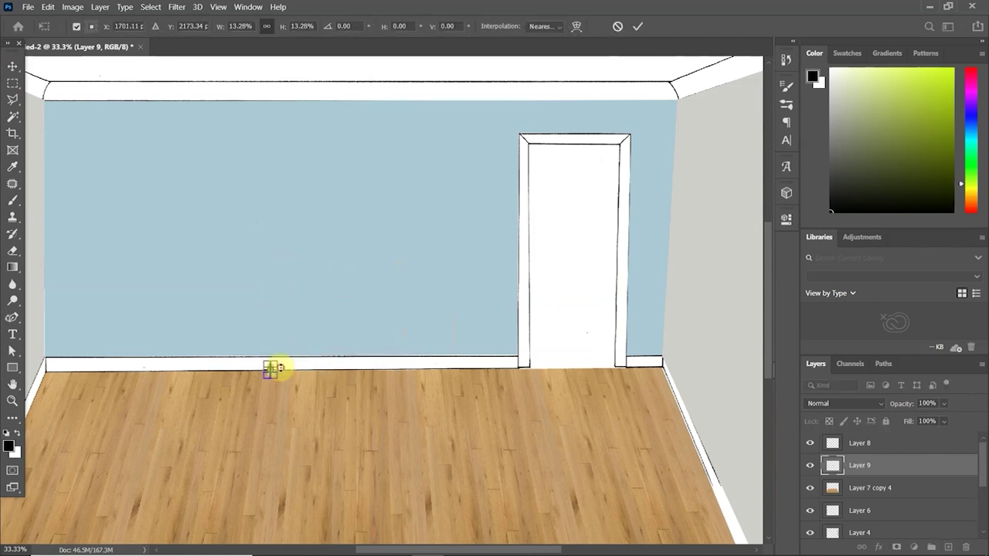
key("ctrl+plus")
key("ctrl+plus")
key("ctrl+plus")
scroll(304, 338, "down", 5)
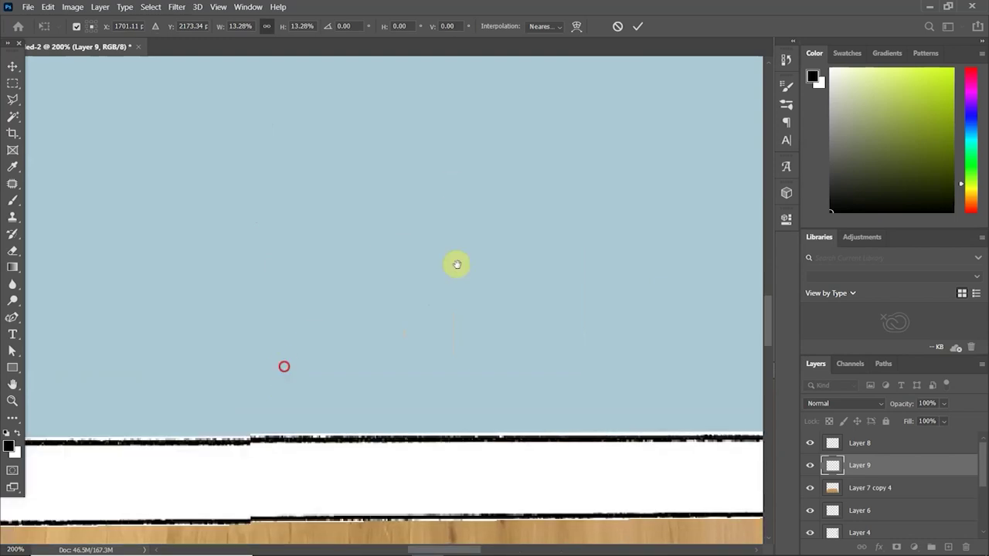
left_click_drag(490, 287, 568, 243)
left_click_drag(237, 314, 288, 253)
left_click_drag(287, 298, 379, 293)
key("ctrl+z")
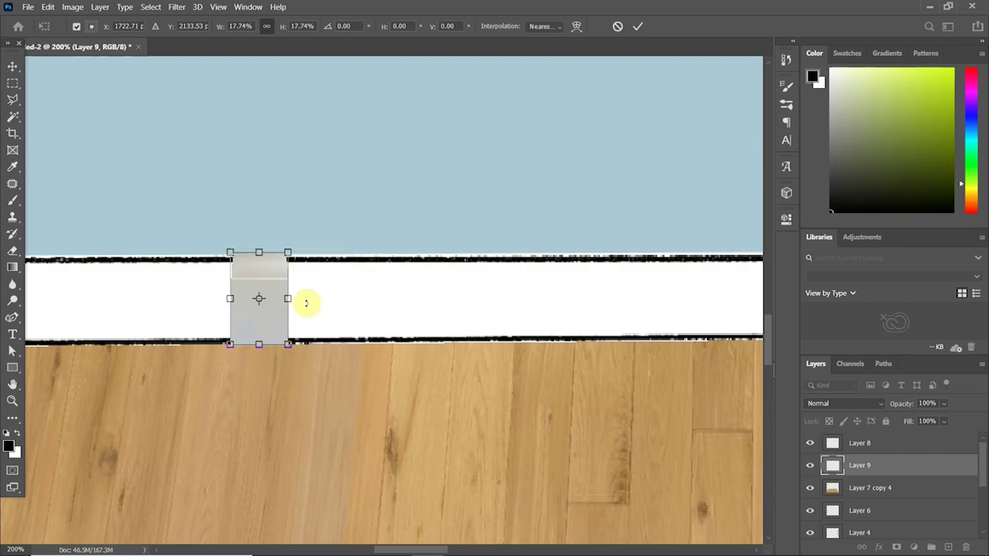
left_click_drag(289, 300, 539, 299)
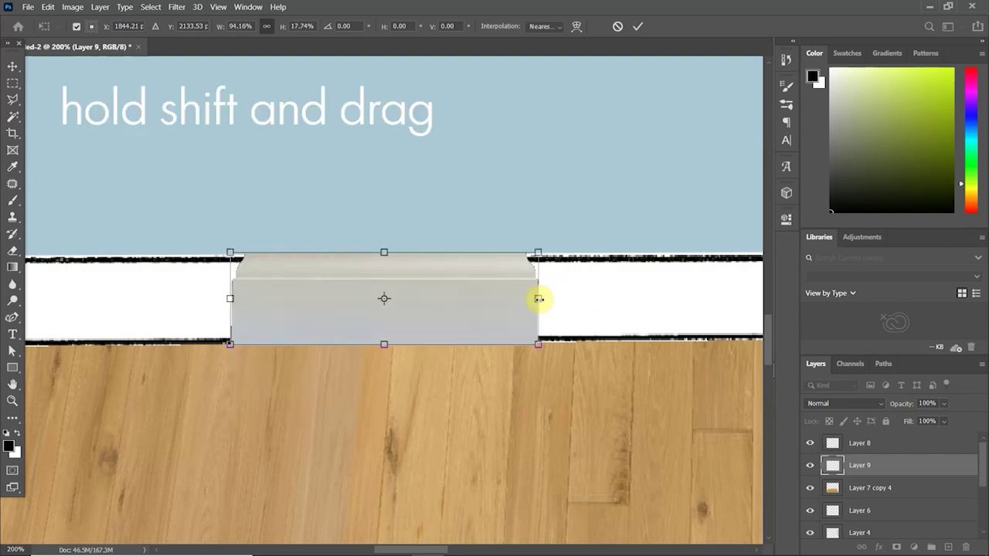
scroll(539, 299, "down", 5)
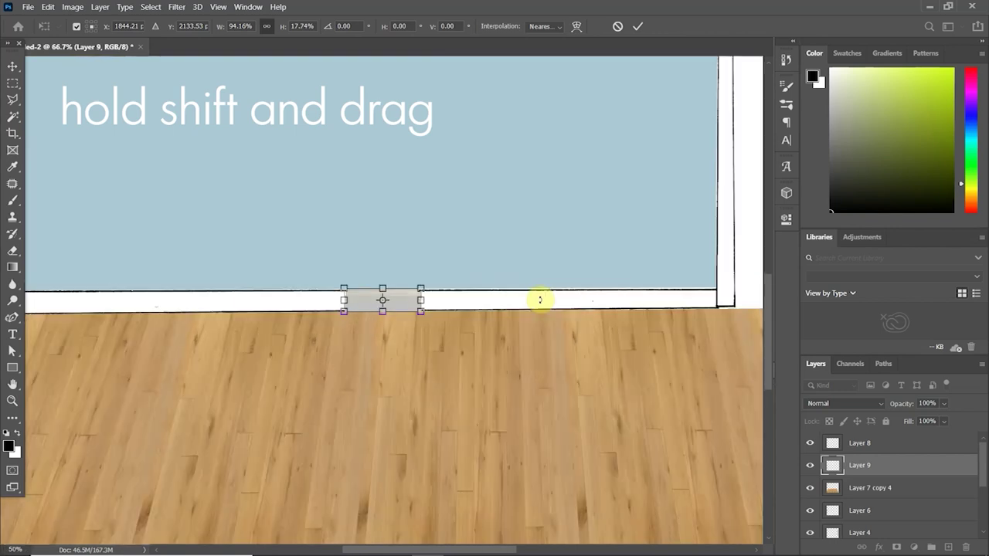
double_click(359, 302)
scroll(359, 302, "down", 1)
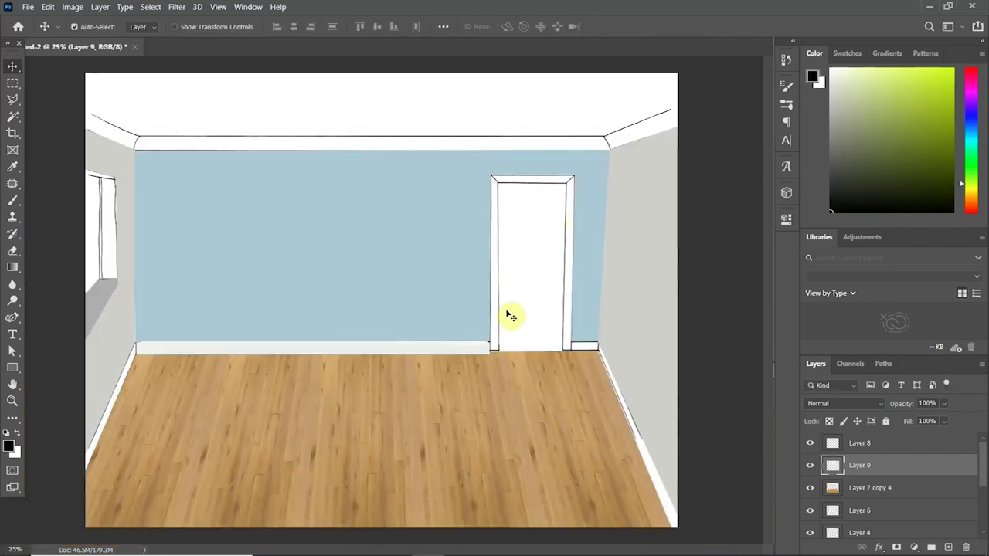
left_click(556, 544)
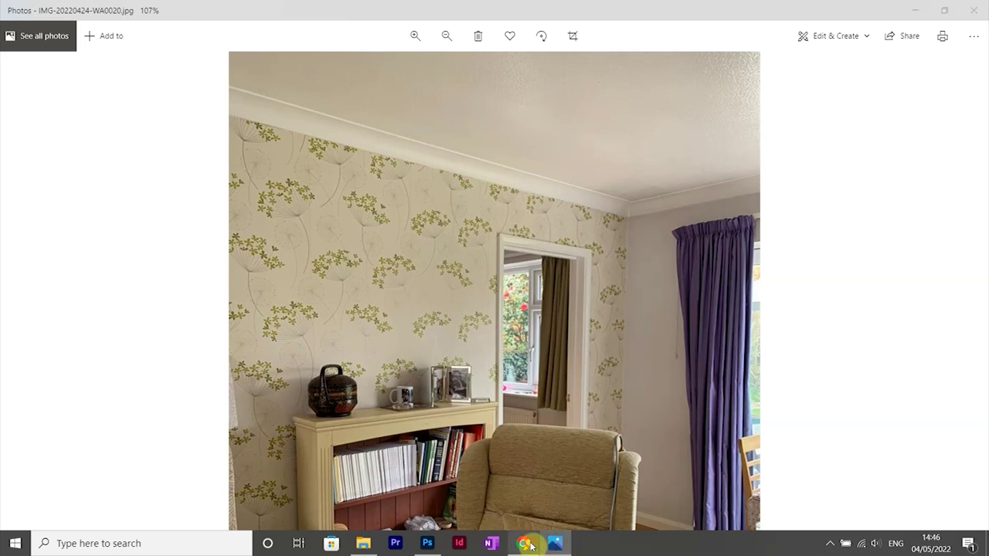
left_click(525, 545)
left_click(529, 544)
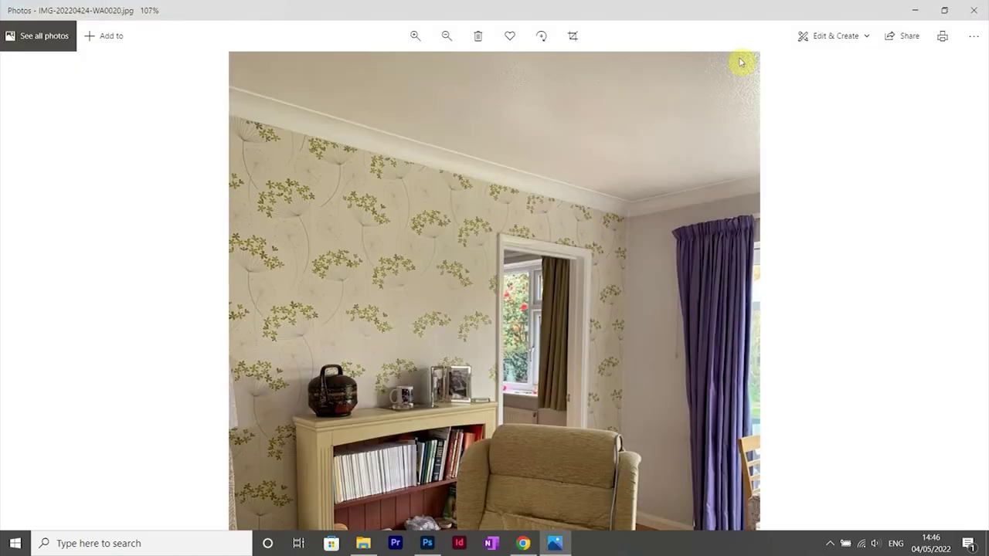
left_click(914, 8)
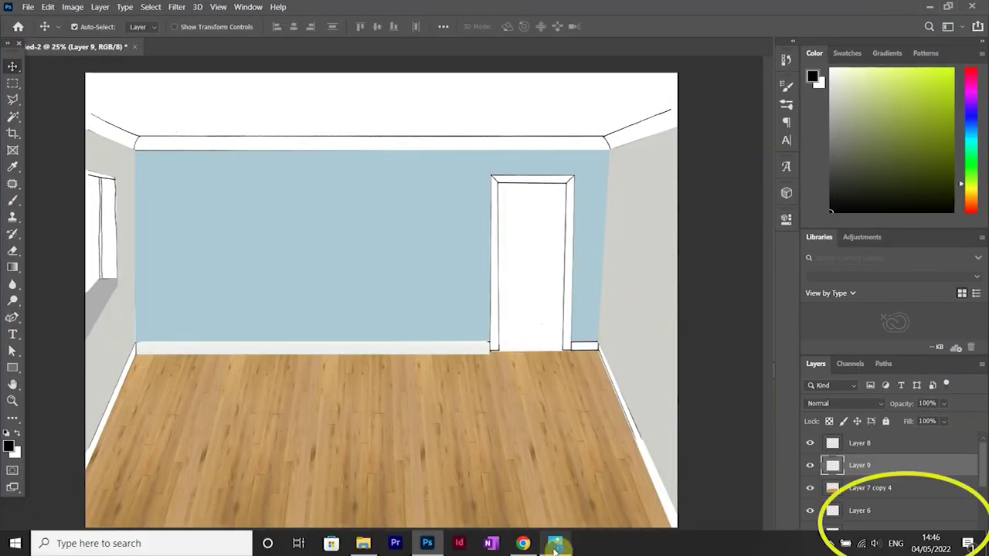
Add a black drop shadow to Layer 9: 81% opacity, 0% spread, 27 px size, 9 px distance.
left_click(879, 548)
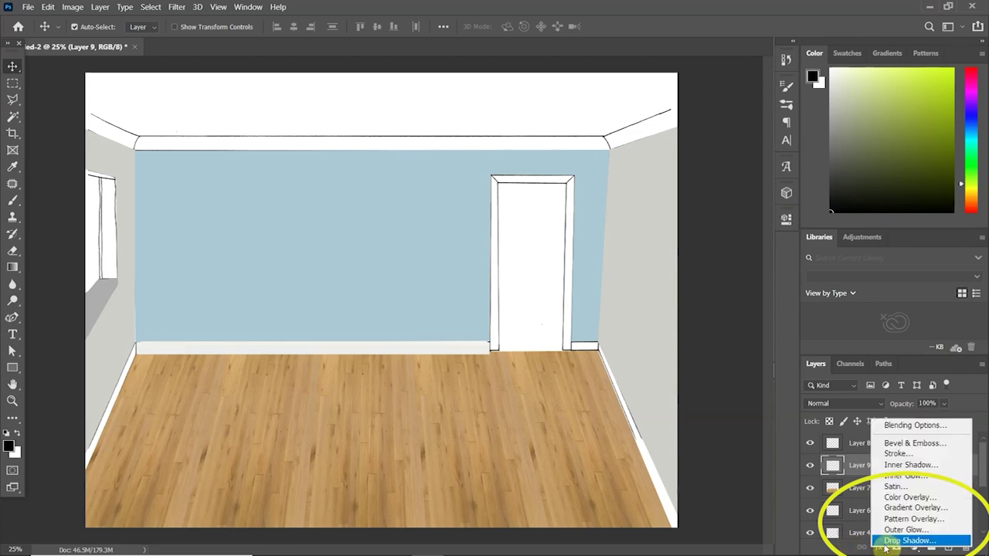
left_click(881, 544)
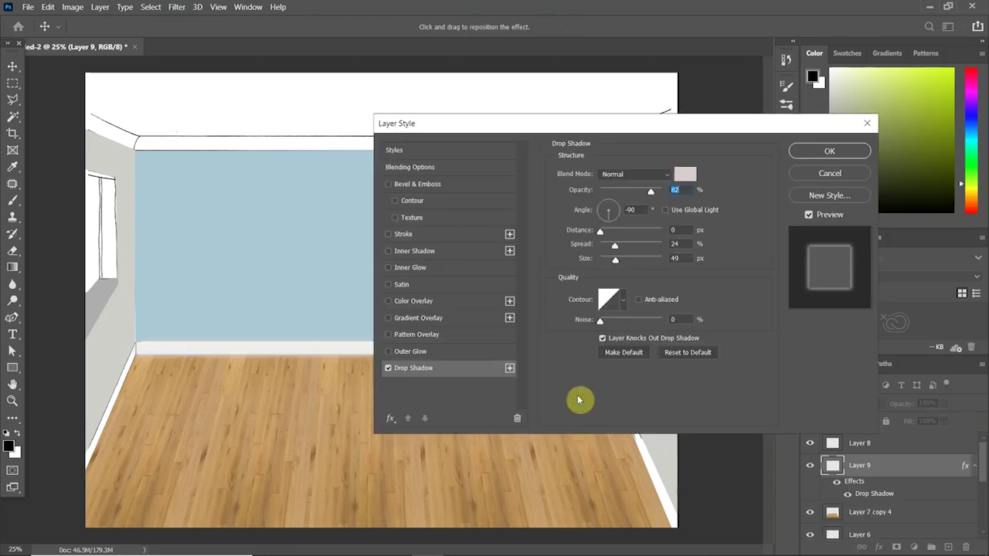
left_click_drag(654, 122, 740, 122)
left_click(770, 178)
left_click(592, 450)
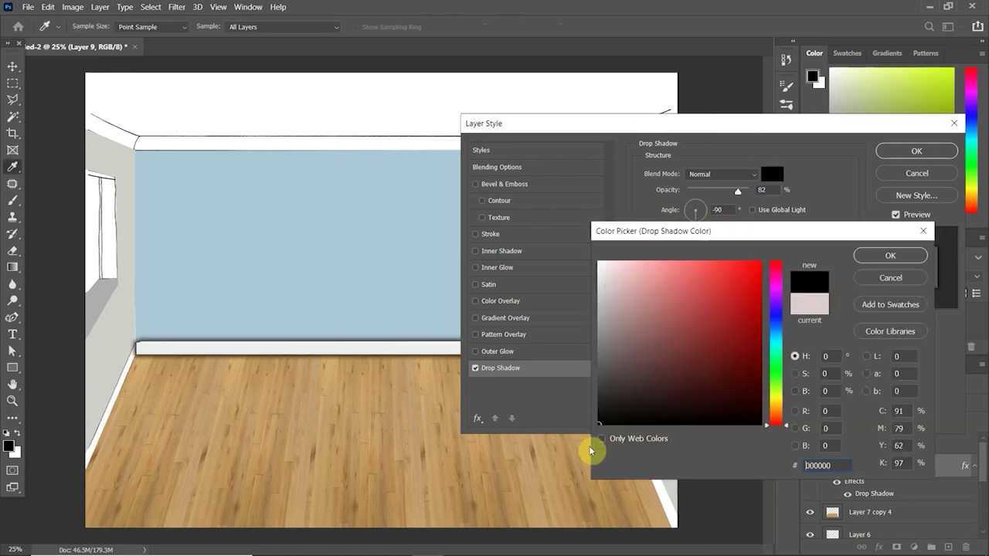
left_click(892, 257)
mouse_move(702, 246)
left_mouse_down()
mouse_move(728, 247)
mouse_move(685, 255)
mouse_move(739, 260)
mouse_move(691, 264)
mouse_move(704, 255)
left_mouse_up()
mouse_move(734, 190)
left_mouse_down()
mouse_move(720, 193)
mouse_move(736, 191)
left_mouse_up()
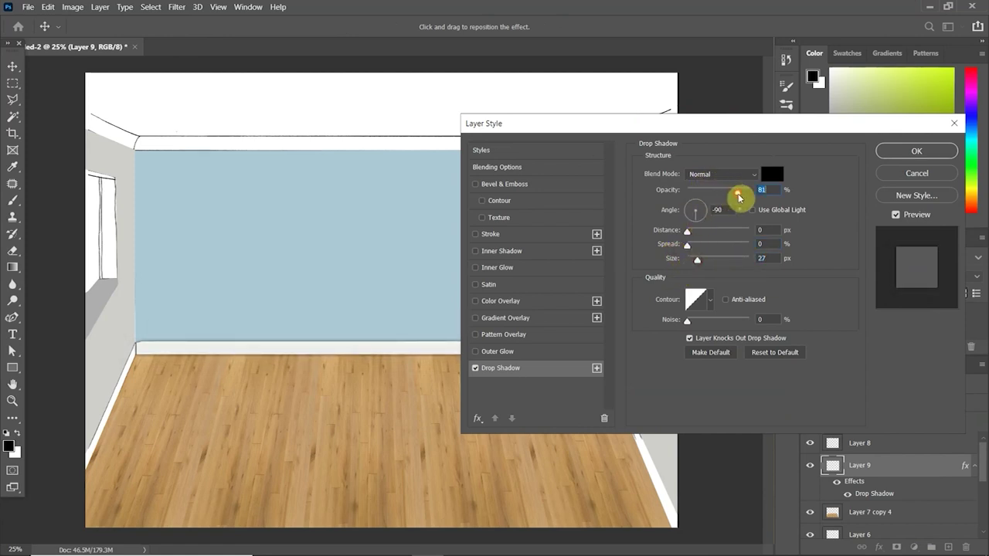
mouse_move(687, 230)
left_mouse_down()
mouse_move(703, 232)
mouse_move(694, 232)
left_mouse_up()
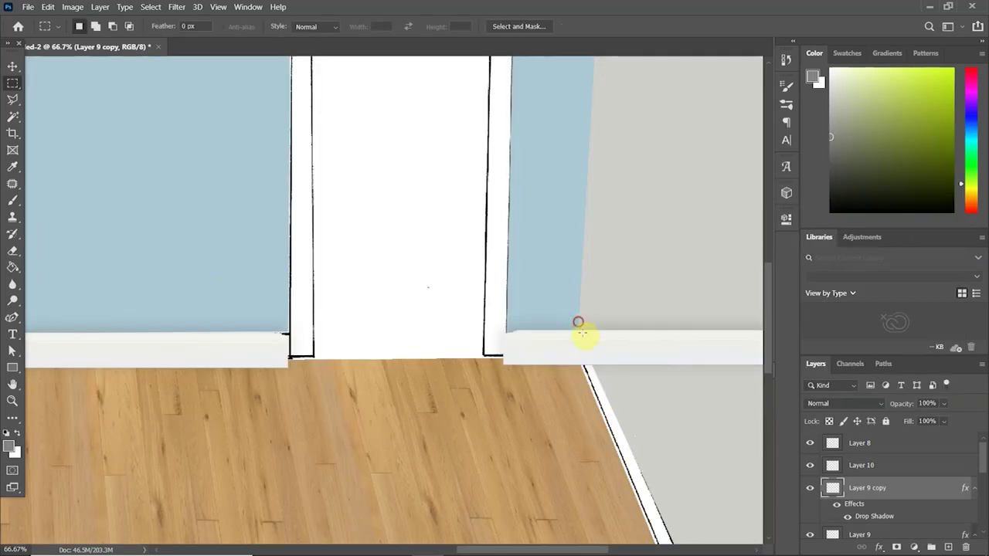
Delete the baseboard section at the right-wall corner.
left_click_drag(578, 321, 658, 418)
key("Delete")
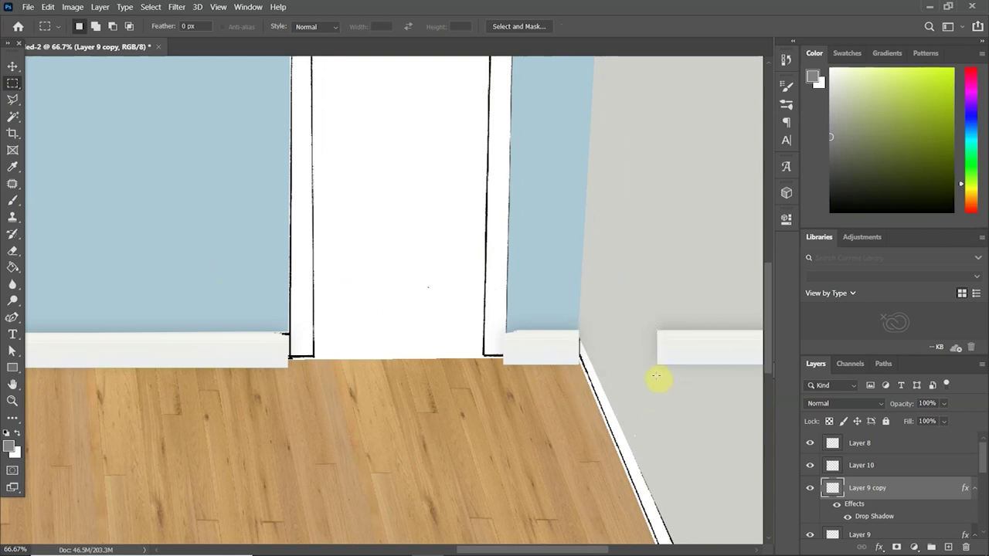
left_click(13, 67)
key("ctrl+minus")
key("ctrl+minus")
key("ctrl+minus")
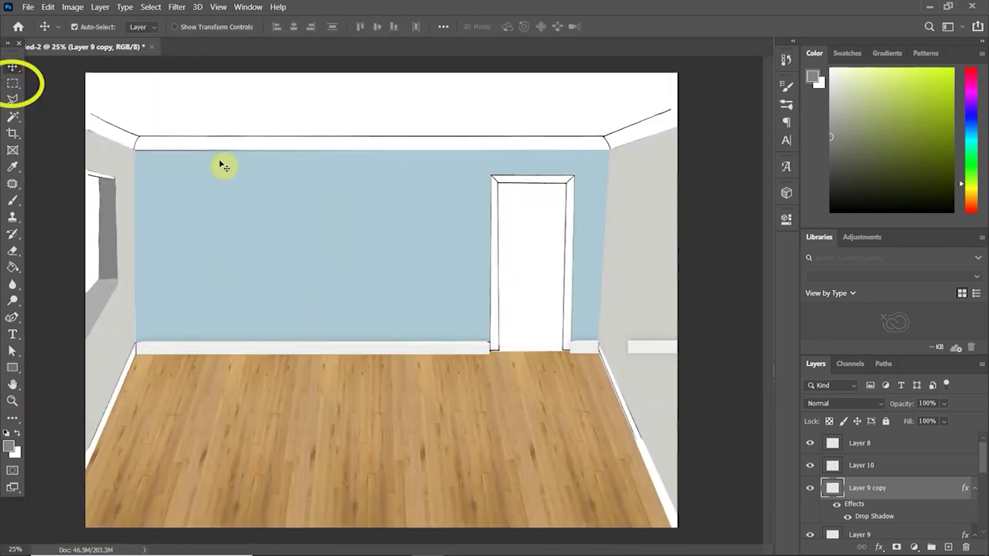
Copy a section of baseboard onto its own layer and shorten it to about 40% width.
left_click(13, 83)
left_click_drag(616, 321, 133, 386)
key("v")
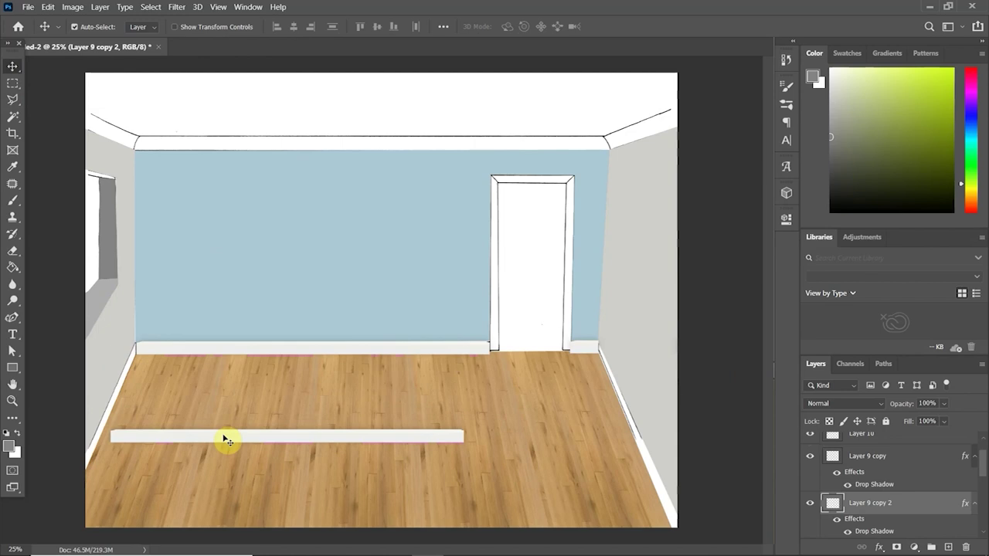
key("ctrl+t")
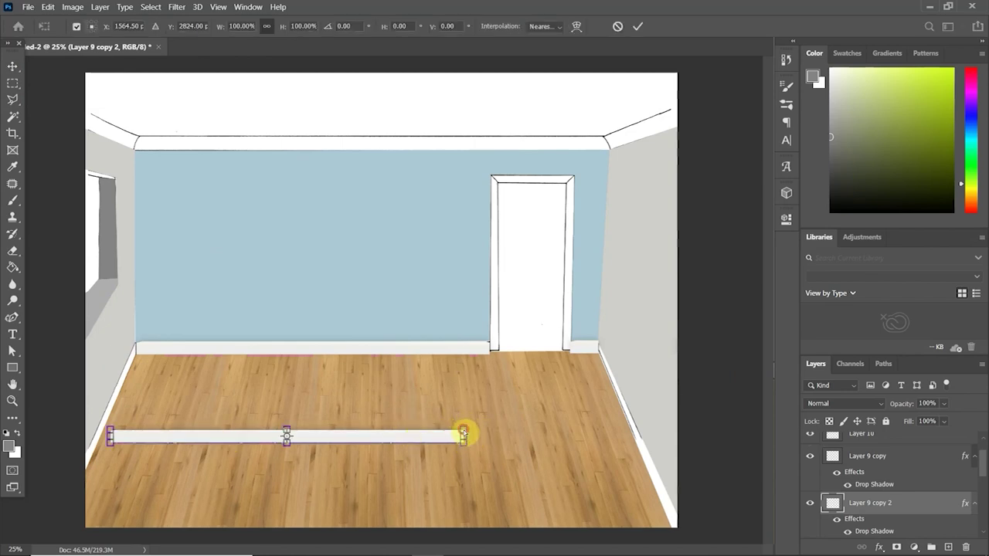
left_click_drag(464, 433, 134, 344)
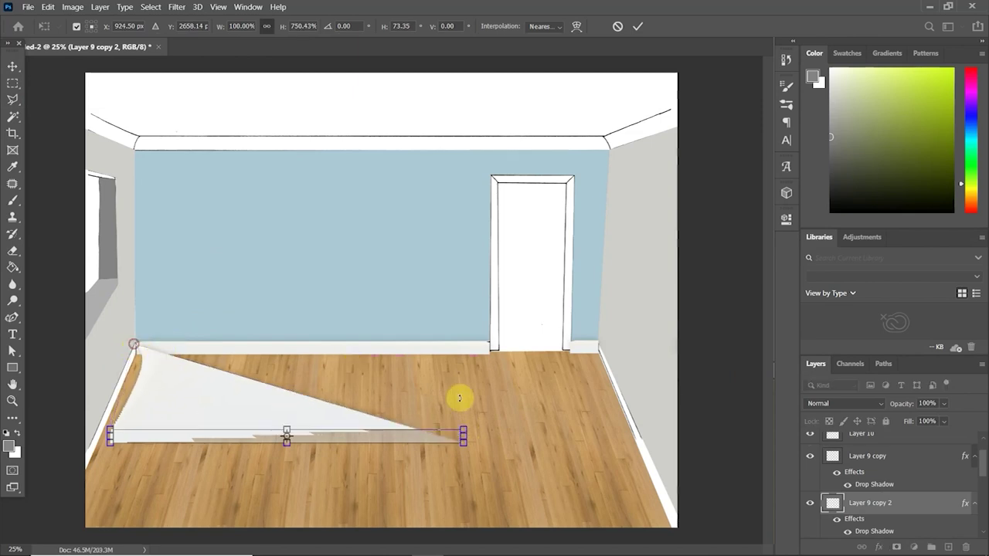
key("ctrl+z")
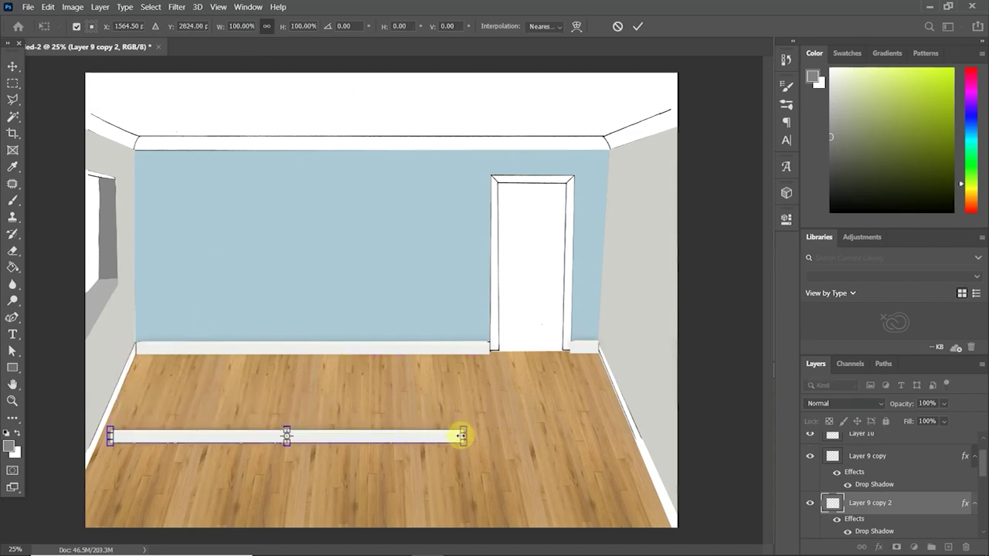
left_click_drag(461, 436, 137, 343)
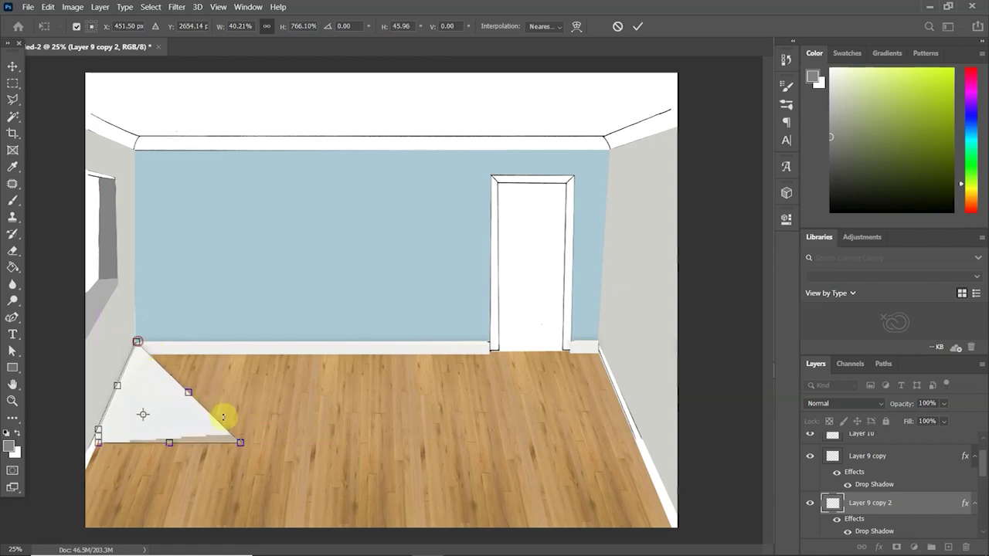
Rotate and skew the strip to follow the foot of the left wall, then apply.
left_click_drag(238, 441, 152, 356)
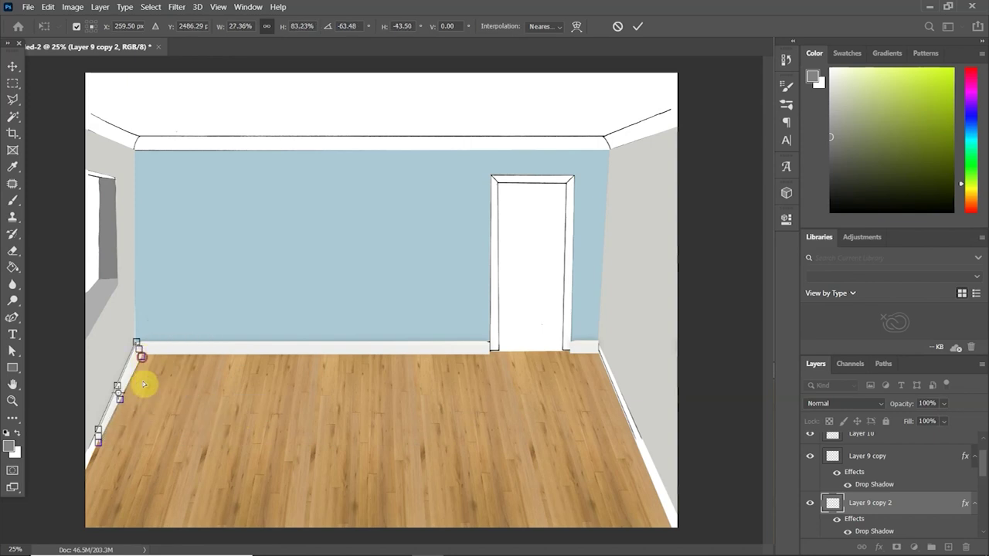
scroll(145, 407, "up", 4)
scroll(245, 326, "down", 2)
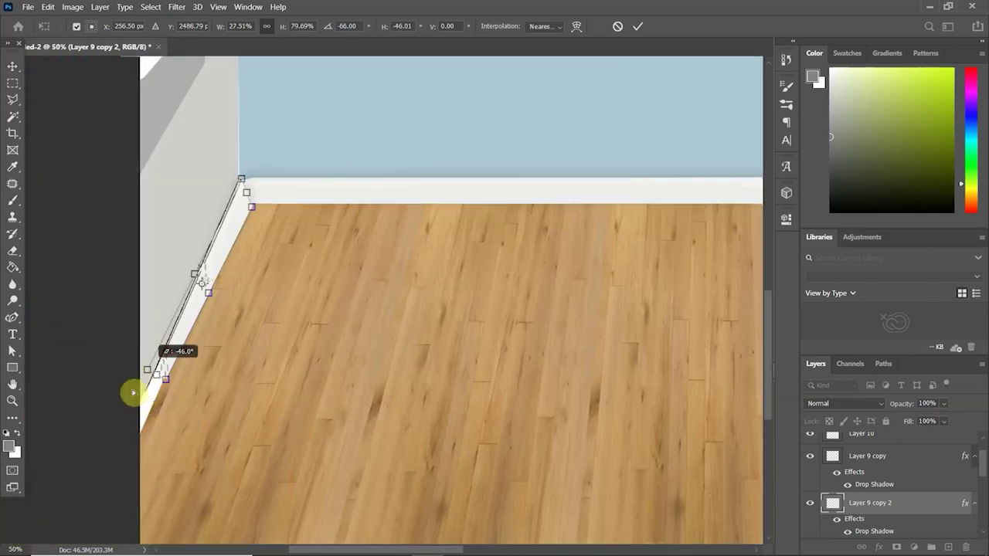
left_click_drag(133, 393, 119, 448)
left_click_drag(183, 376, 117, 479)
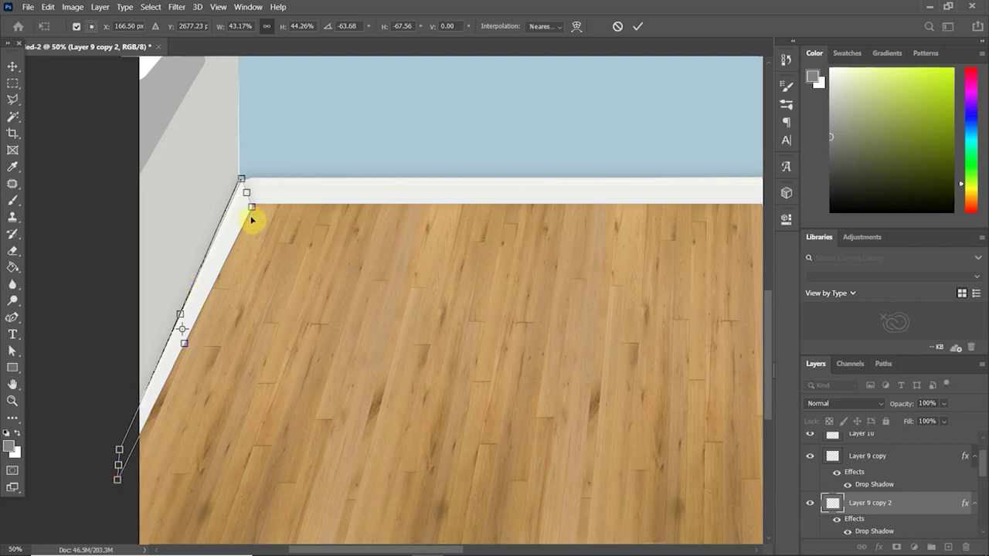
left_click_drag(251, 208, 239, 184)
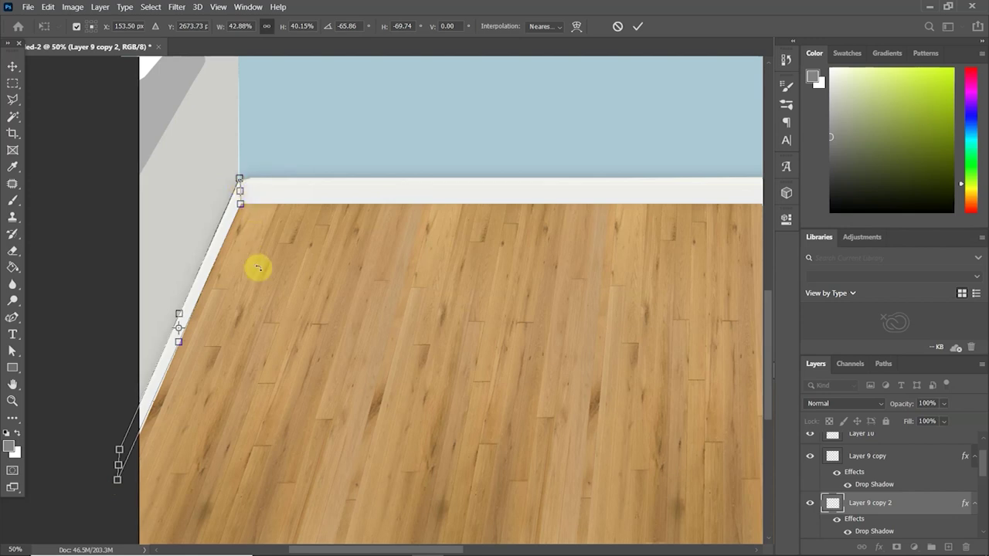
key("Return")
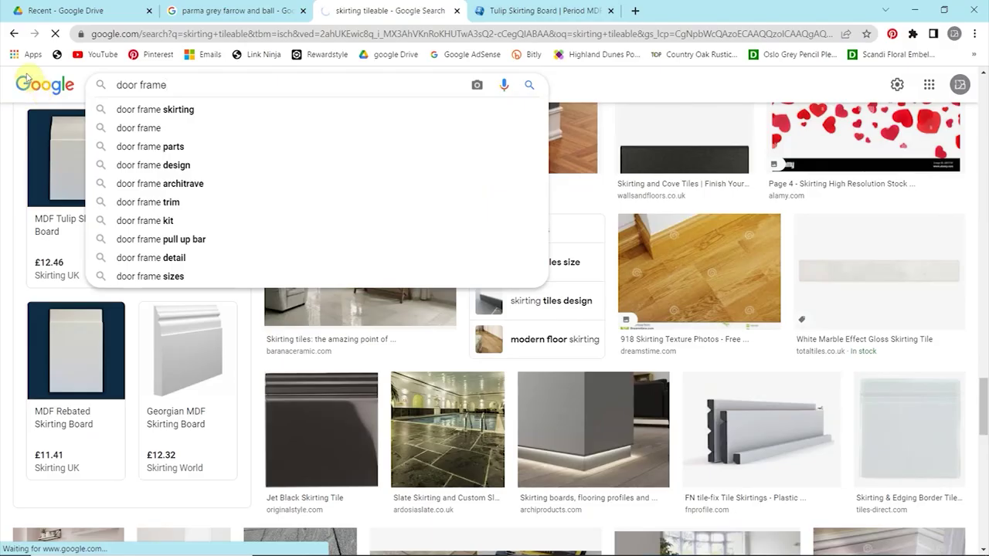
Refine the Google Images search to 'door frame white'.
scroll(448, 410, "down", 3)
scroll(450, 407, "up", 5)
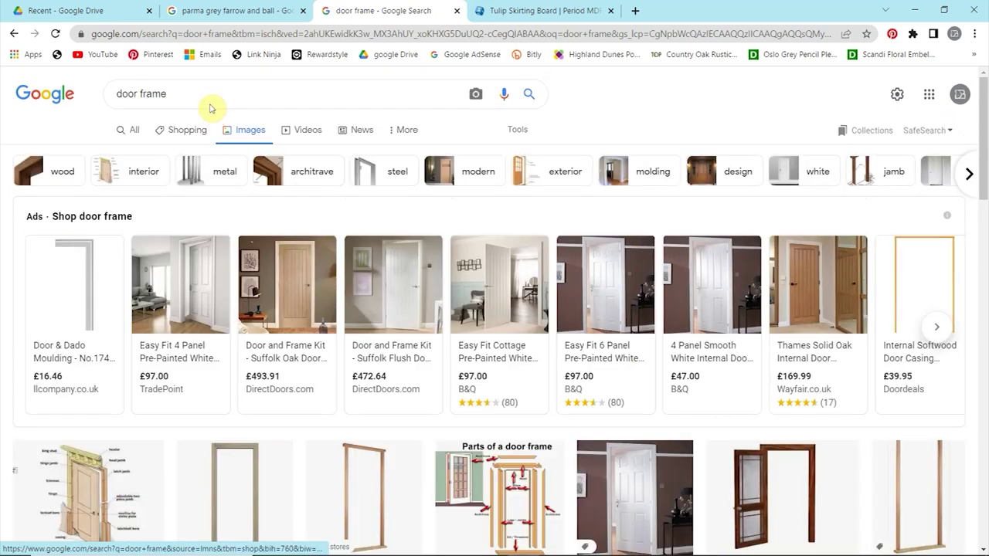
left_click(210, 97)
type("white")
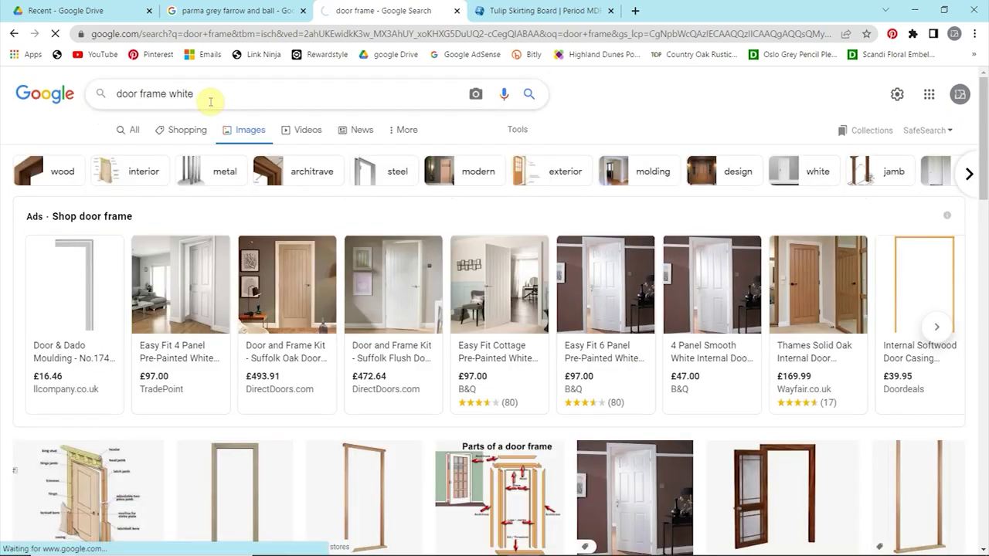
scroll(448, 298, "down", 3)
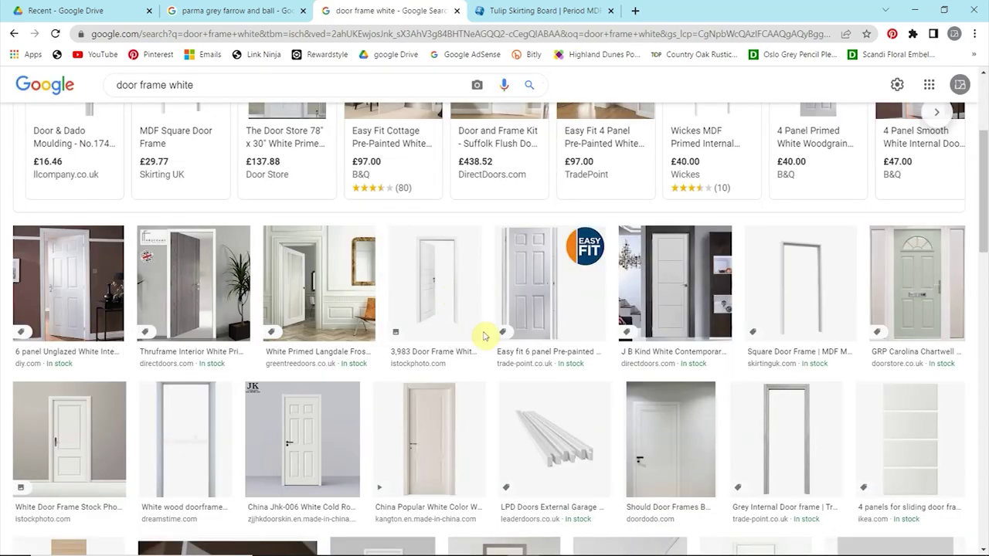
Copy the LARSON Aluminum Storm Door Frame image and return to Photoshop.
left_click(183, 427)
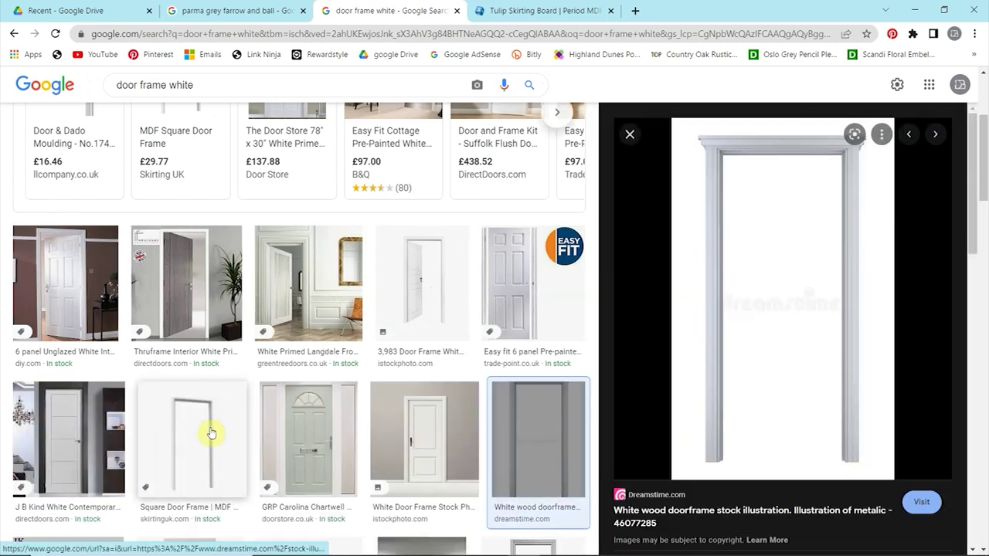
scroll(684, 353, "down", 5)
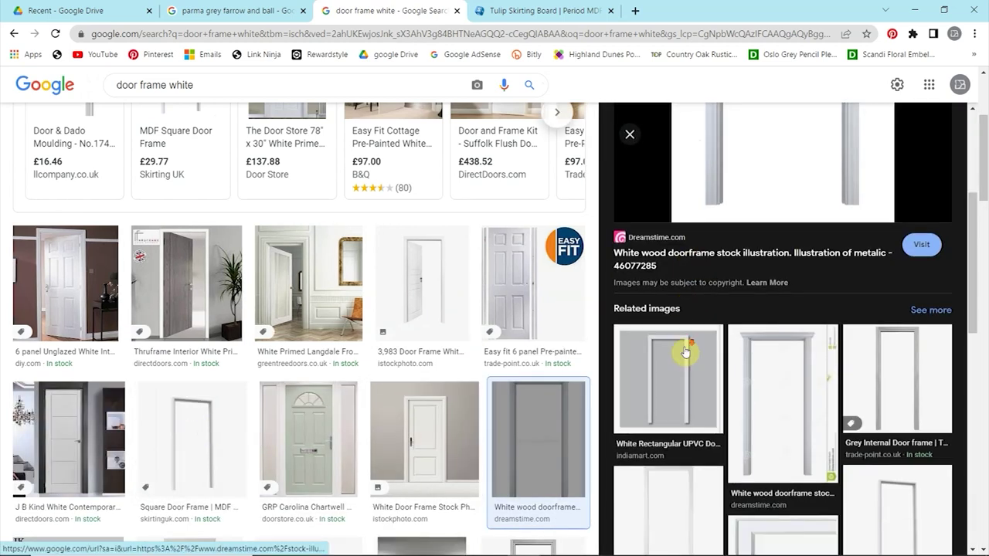
left_click(684, 354)
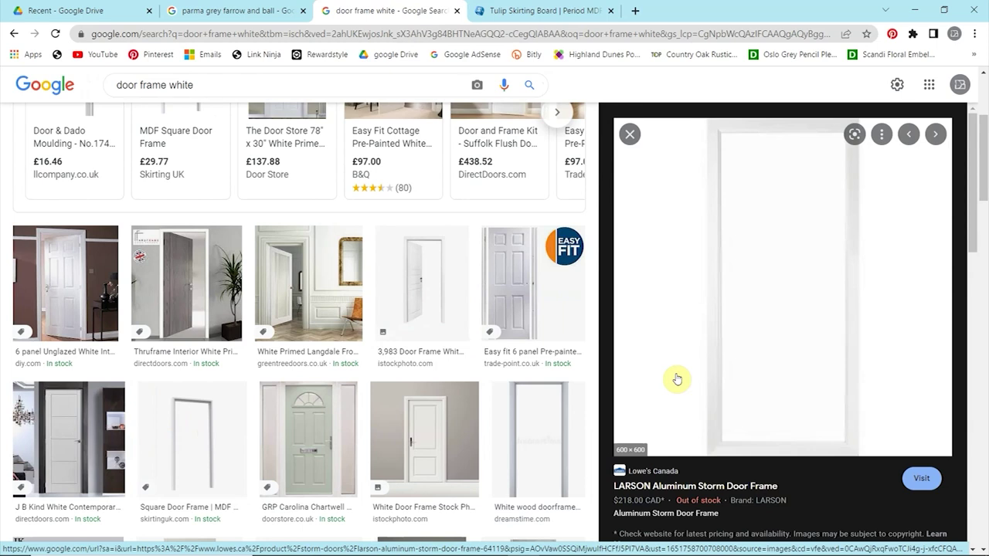
right_click(748, 325)
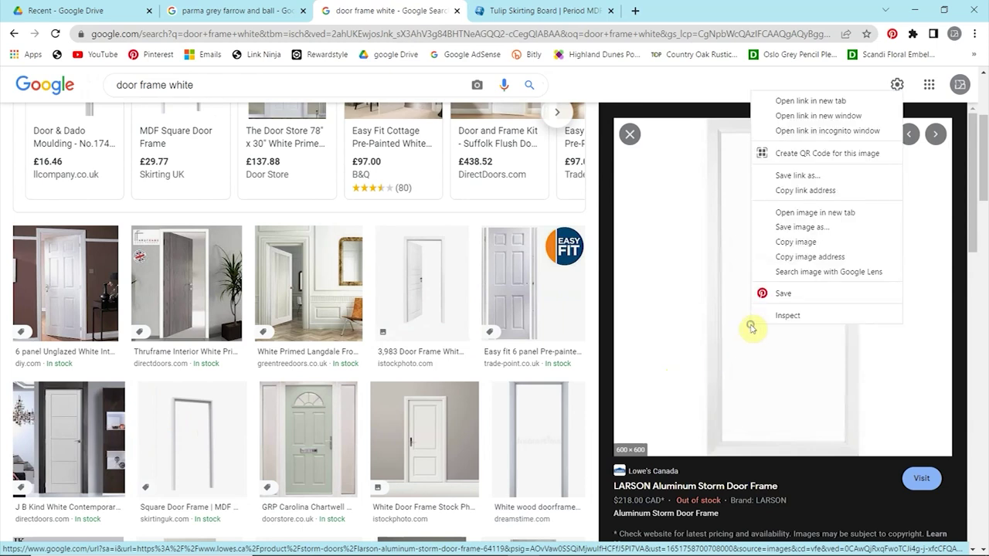
left_click(817, 242)
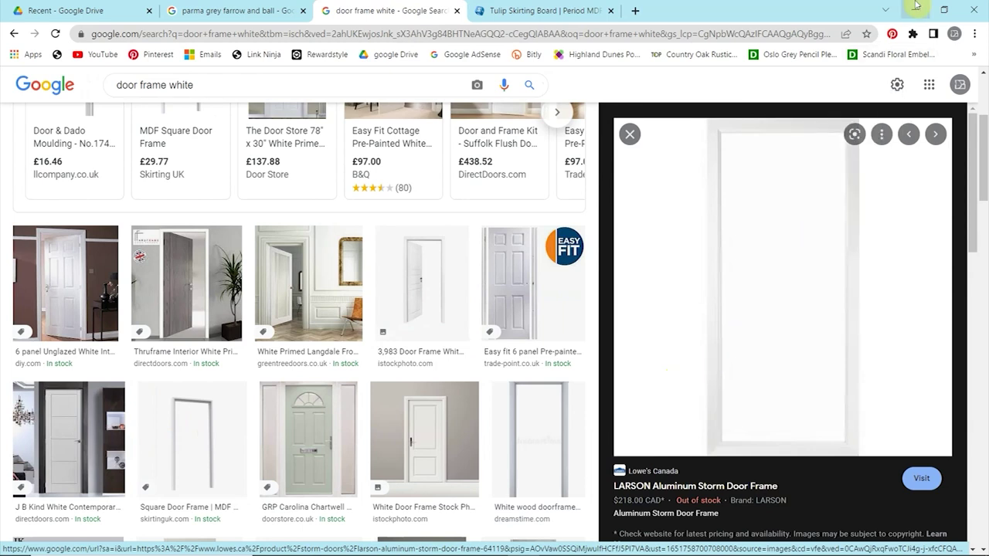
left_click(915, 10)
Paste the door frame as a new layer, enlarge it and move it onto the back wall.
key("ctrl+v")
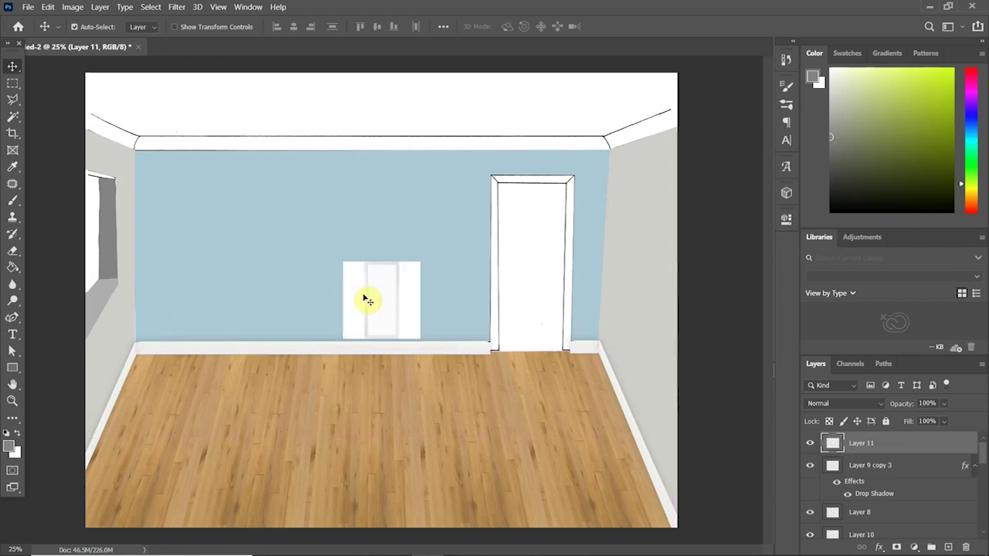
key("ctrl+t")
left_click_drag(414, 337, 640, 469)
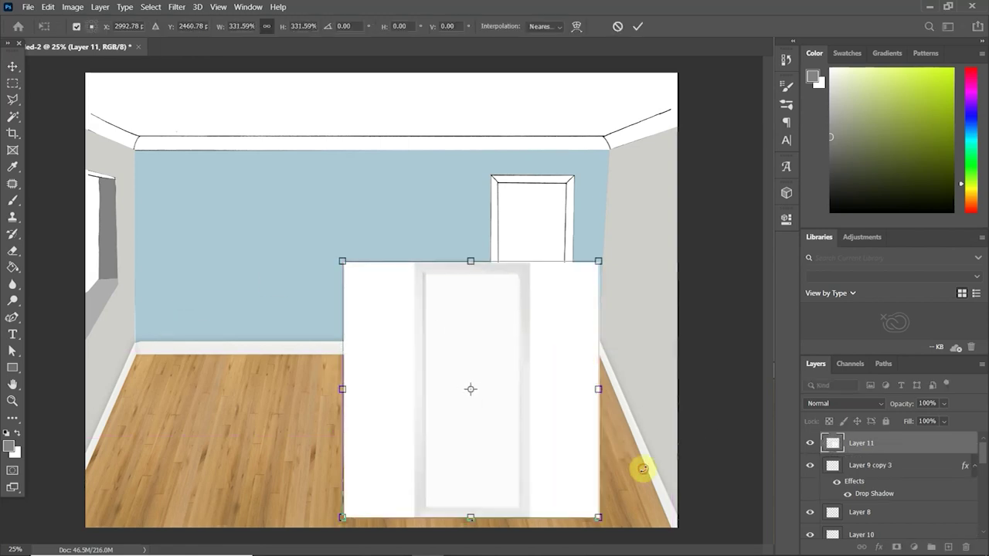
key("Return")
left_click_drag(541, 392, 130, 303)
Magic-erase the white panels beside and inside the door frame at lowered tolerance.
right_click(12, 269)
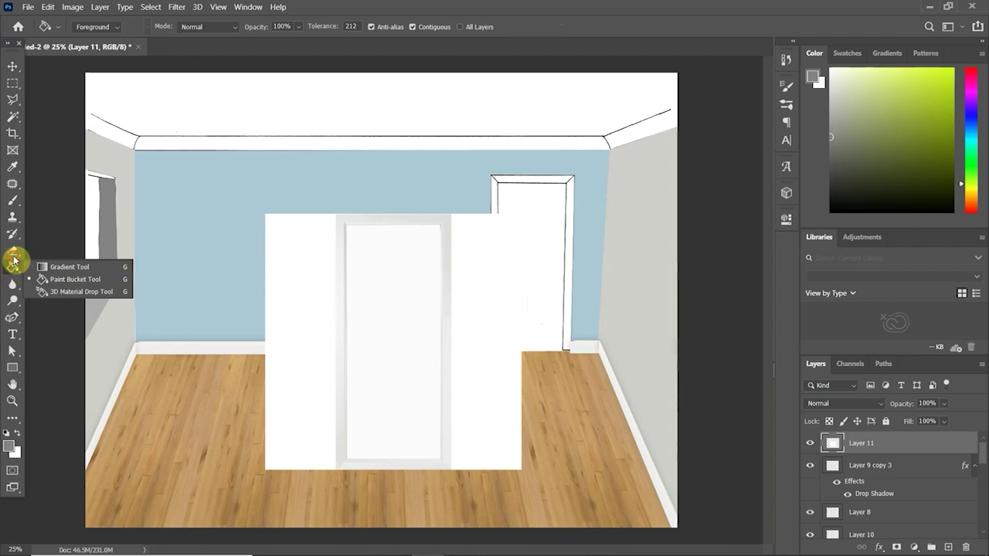
right_click(12, 251)
left_click(70, 276)
left_click(287, 274)
key("ctrl+z")
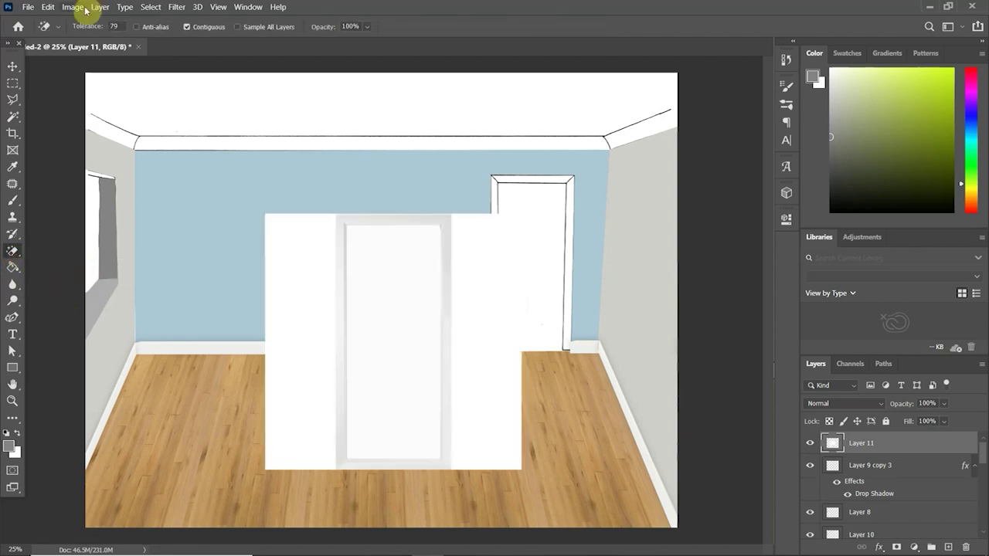
left_click_drag(92, 29, 61, 66)
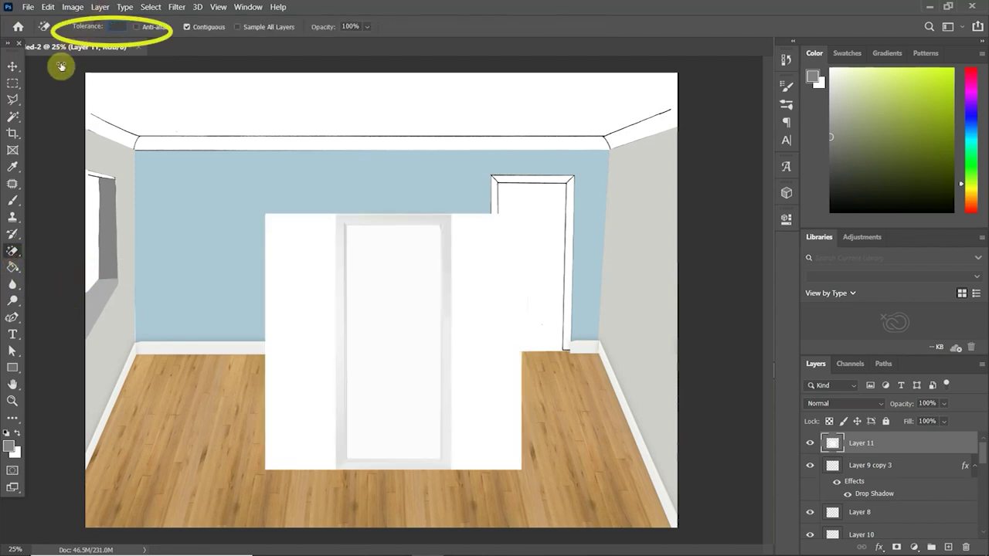
left_click(297, 252)
key("ctrl+z")
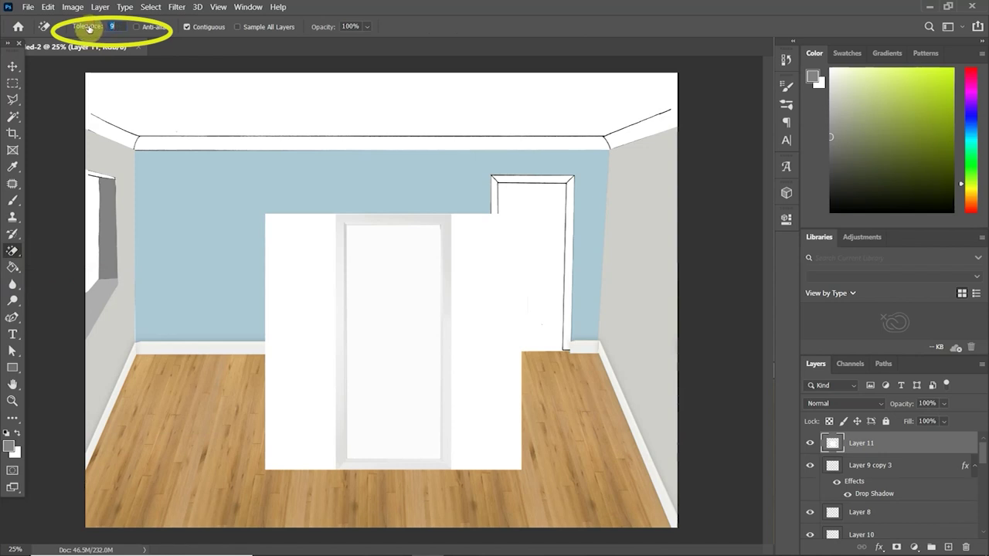
left_click(301, 283)
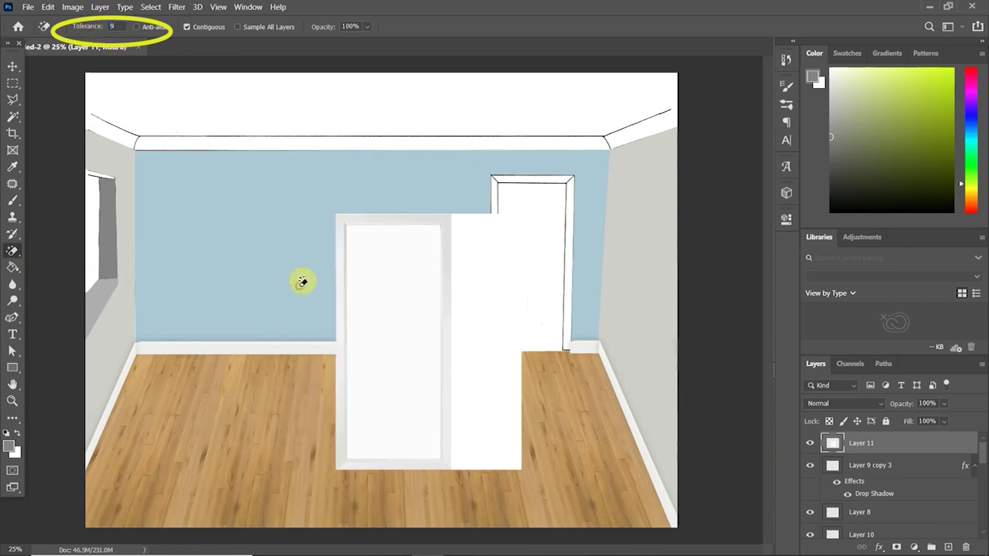
left_click(498, 324)
left_click(407, 310)
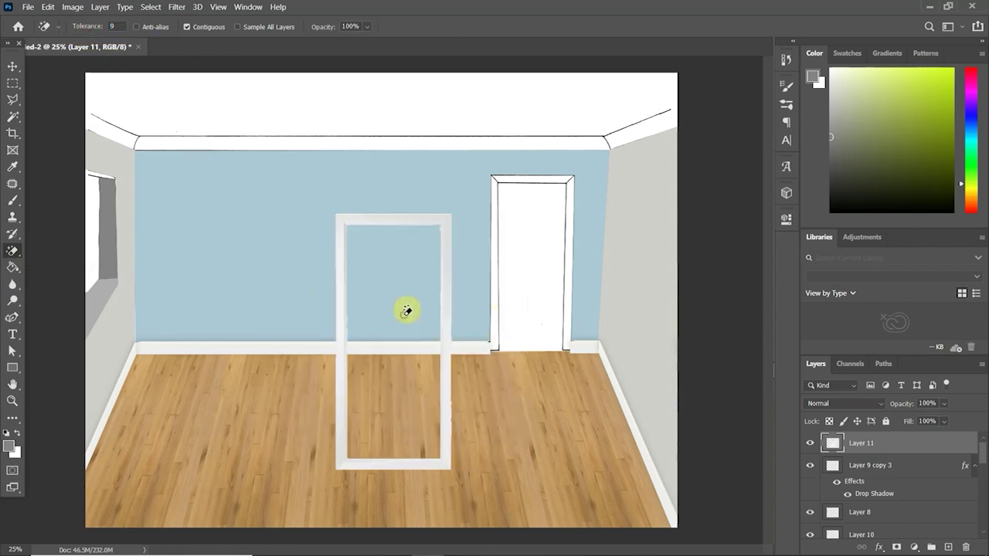
left_click(13, 83)
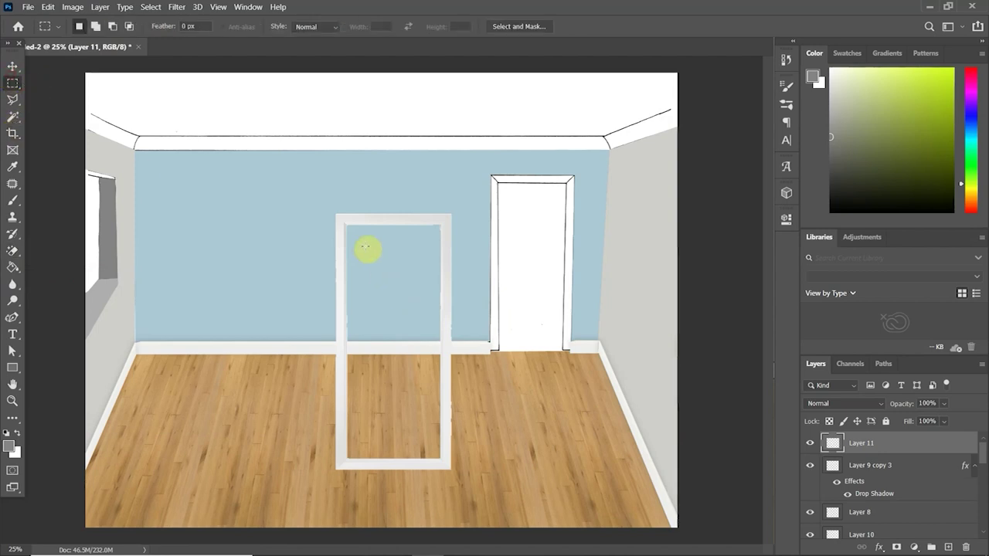
Make and discard trial rectangular selections beside the door frame, zooming in on the room.
left_click_drag(277, 197, 333, 495)
left_click(333, 495)
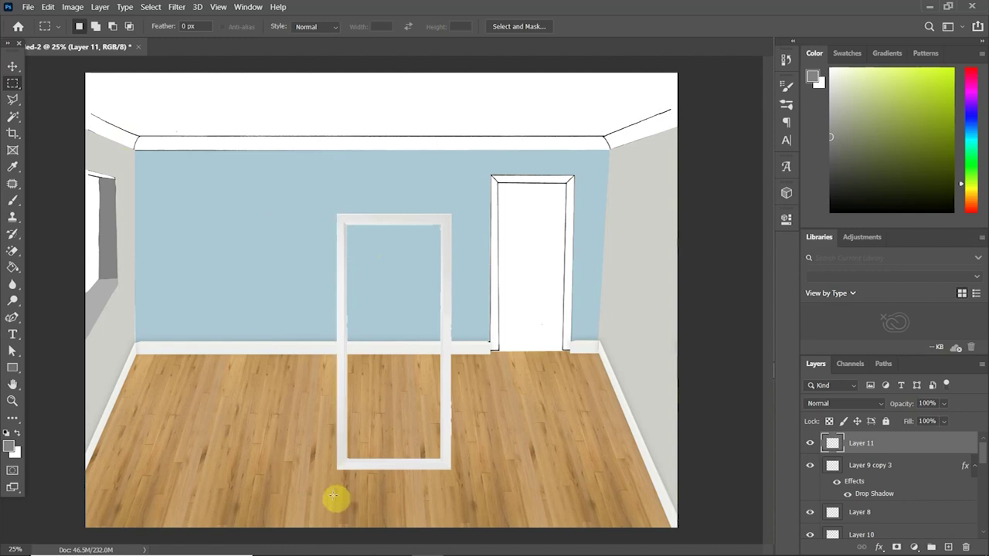
left_click_drag(452, 203, 495, 504)
key("ctrl+Right")
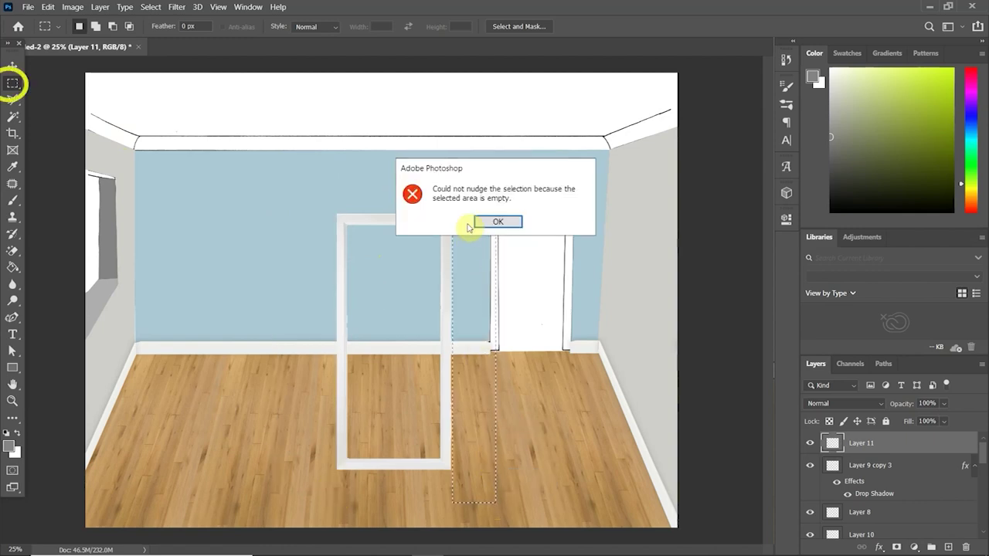
left_click(477, 224)
key("ctrl+plus")
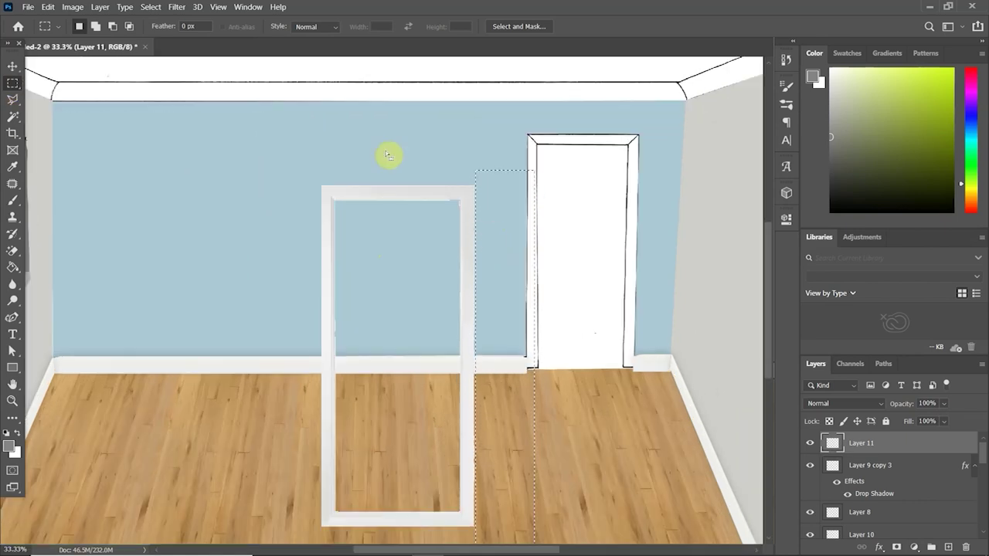
left_click(12, 67)
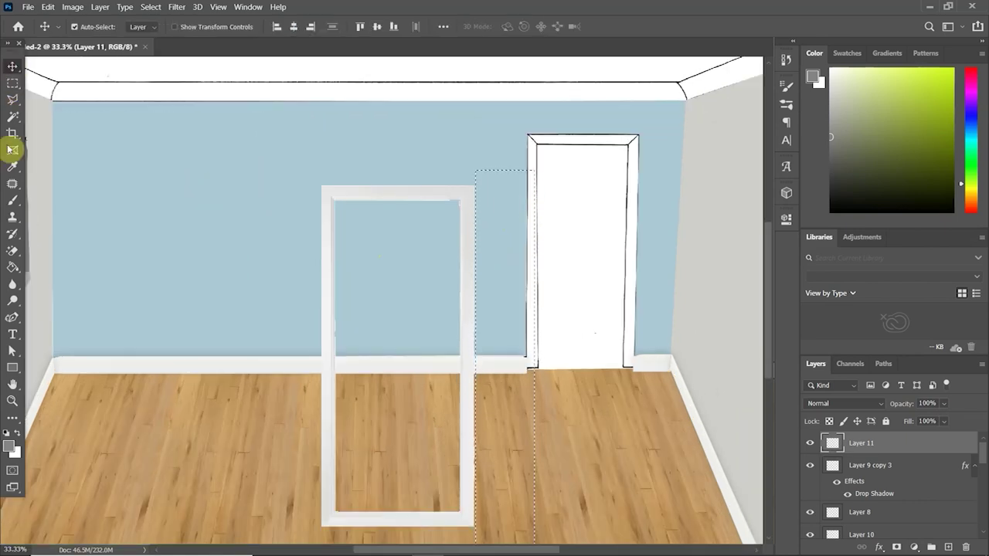
left_click(13, 83)
left_click_drag(473, 179, 625, 532)
key("ctrl+d")
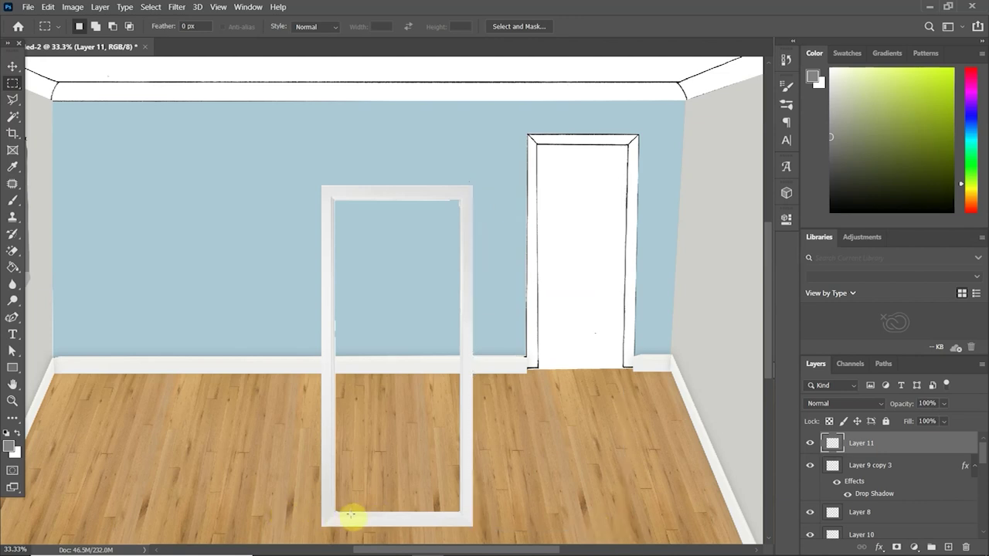
Delete the door frame's bottom rail and move the frame around the doorway.
left_click_drag(334, 505, 460, 545)
key("Delete")
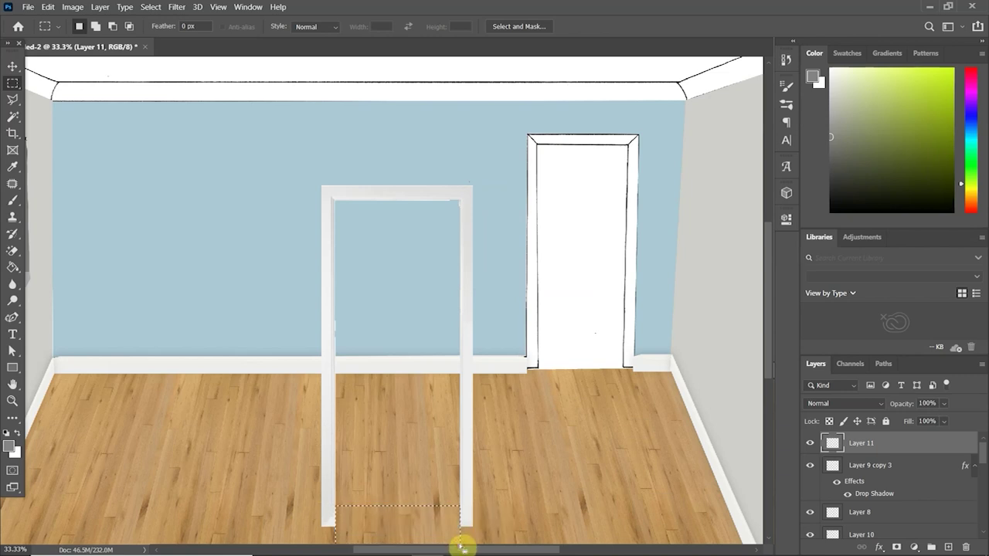
left_click(13, 66)
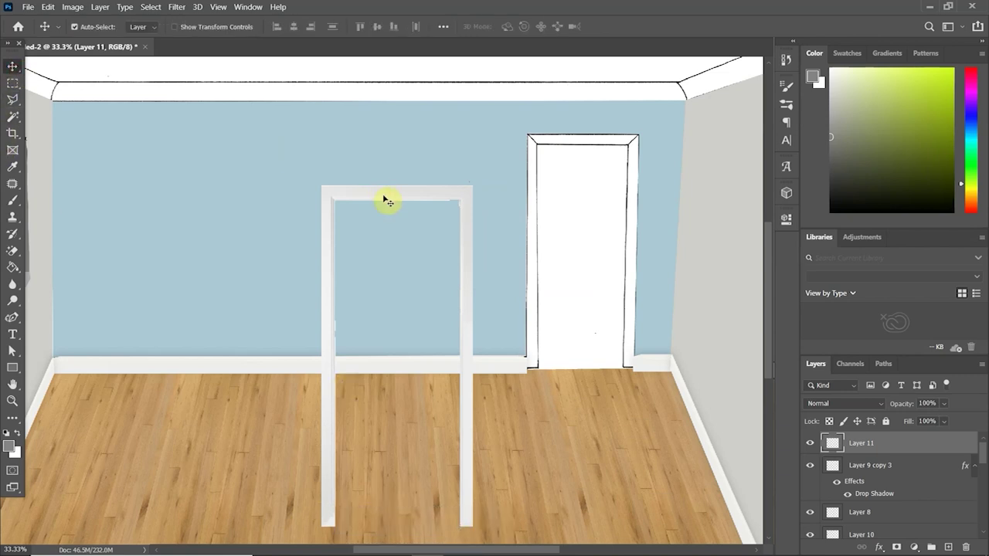
left_click_drag(386, 202, 591, 150)
Line the duplicated frame piece up with the door and narrow it to fit.
key("ctrl+plus")
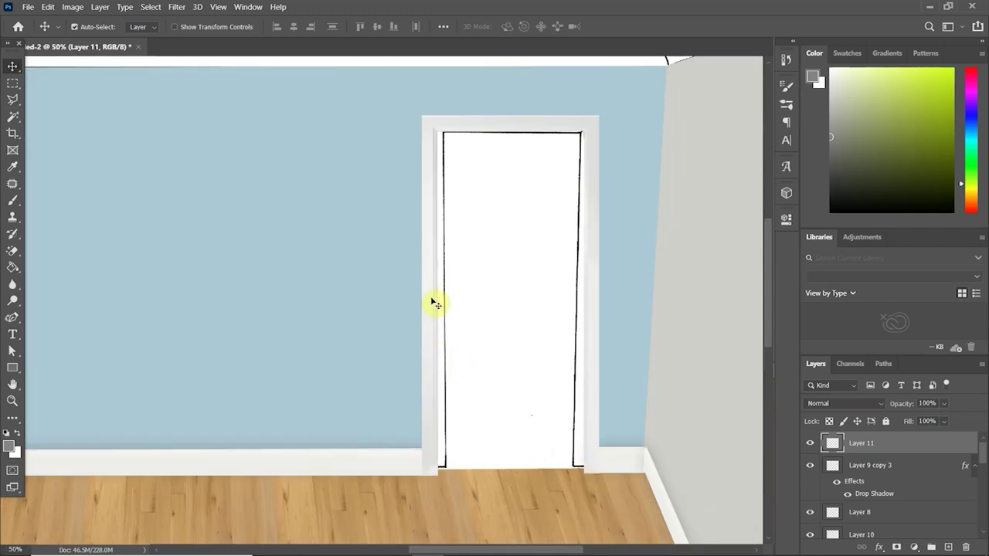
mouse_move(433, 306)
left_mouse_down()
mouse_move(461, 312)
mouse_move(440, 312)
left_mouse_up()
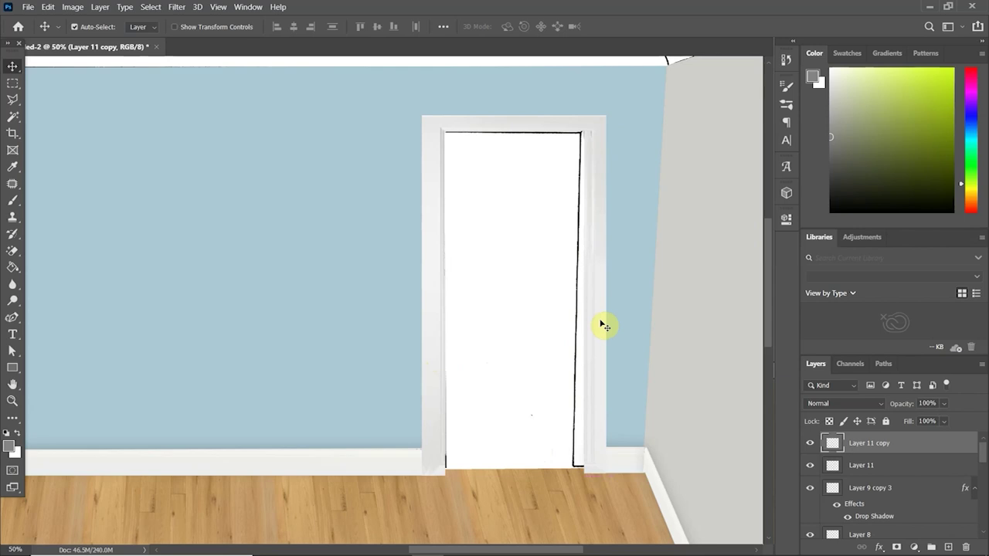
key("ctrl+t")
left_click_drag(606, 294, 587, 295)
key("Return")
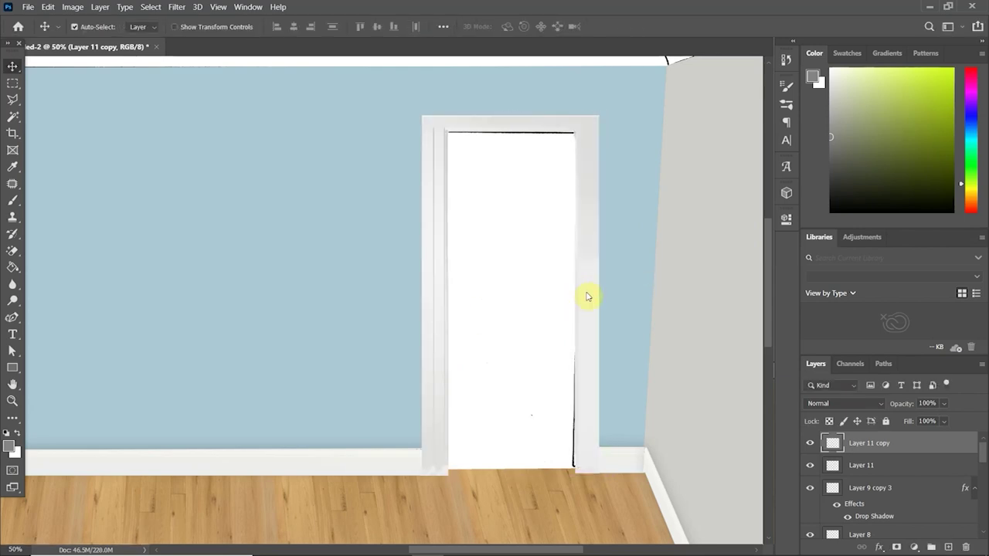
On Layer 1, brush white over the door's black top and right-edge lines.
left_click(530, 413)
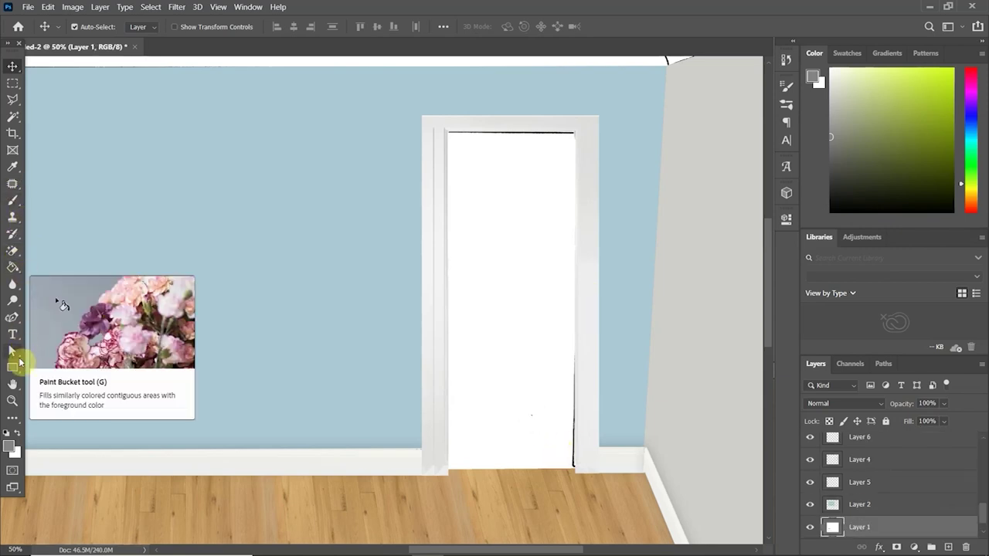
left_click_drag(874, 98, 811, 52)
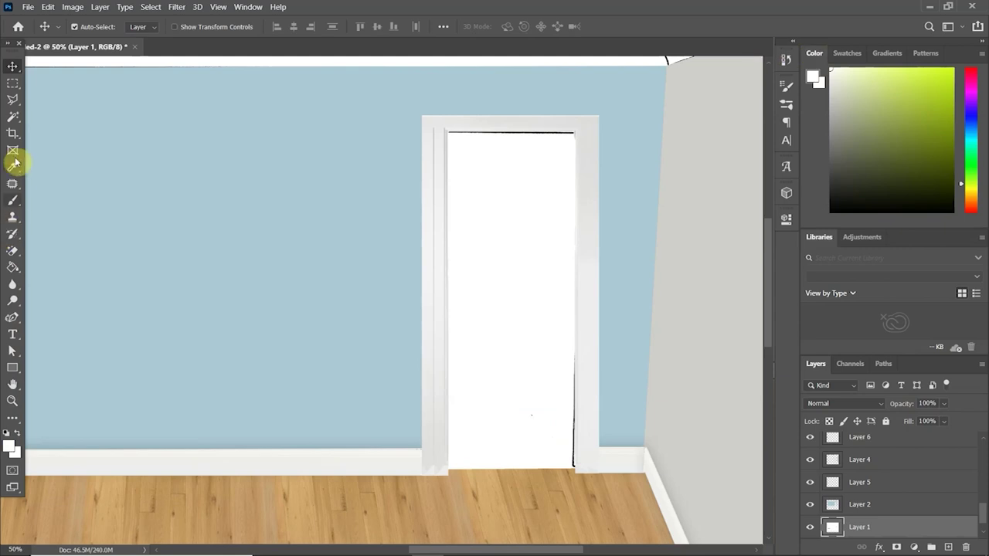
left_click(12, 270)
left_click(34, 268)
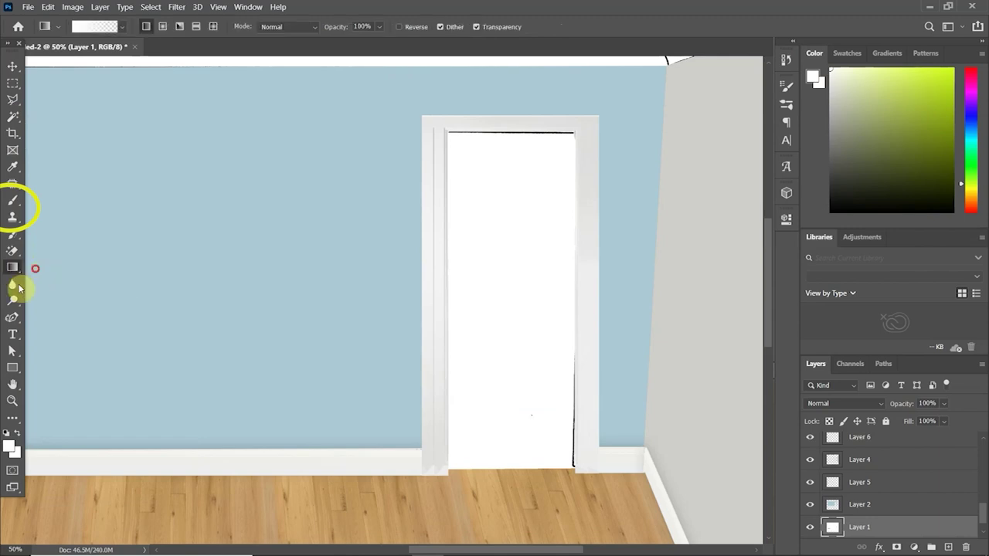
left_click(12, 200)
left_click_drag(489, 143, 568, 144)
left_click_drag(574, 354, 565, 451)
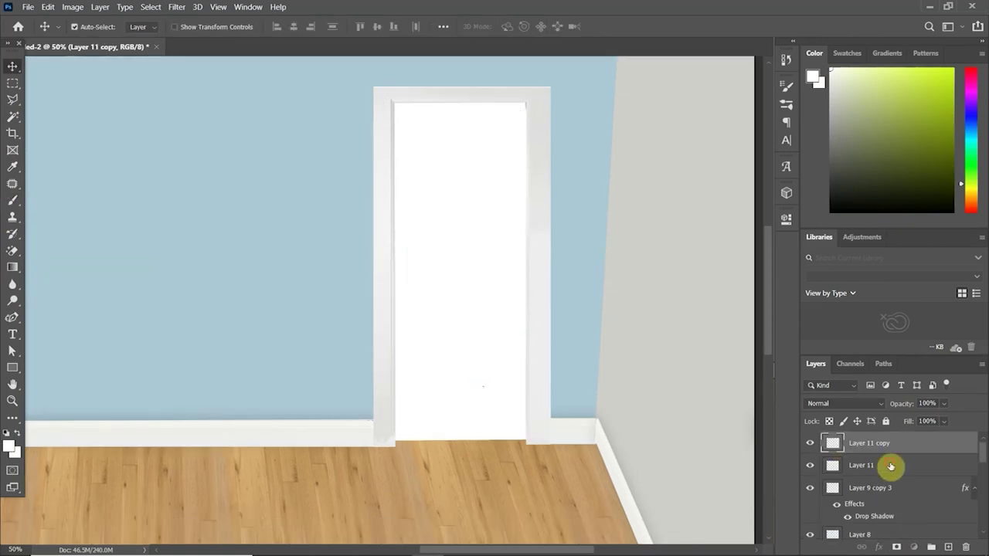
Merge Layer 11 into the door frame copy layer.
right_click(890, 466)
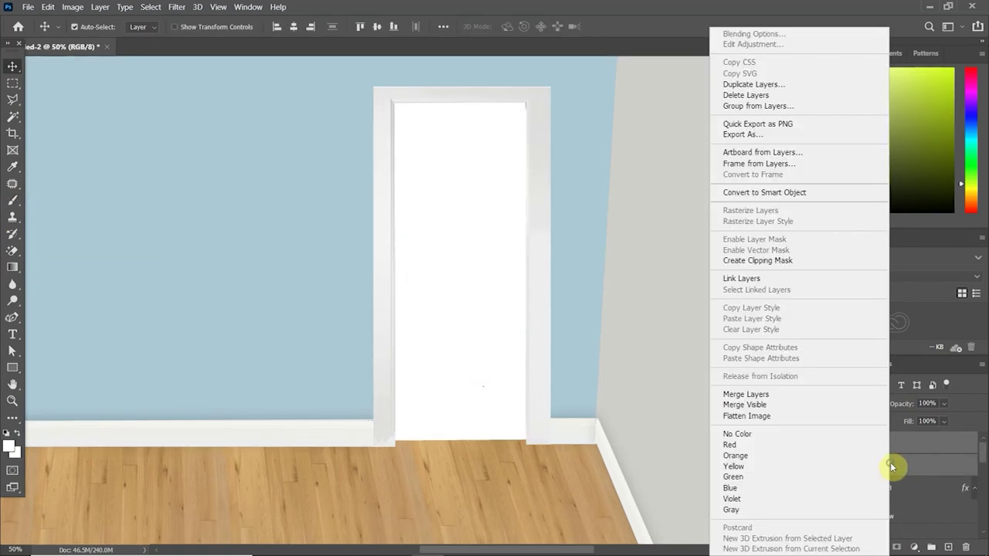
left_click(788, 405)
left_click(878, 546)
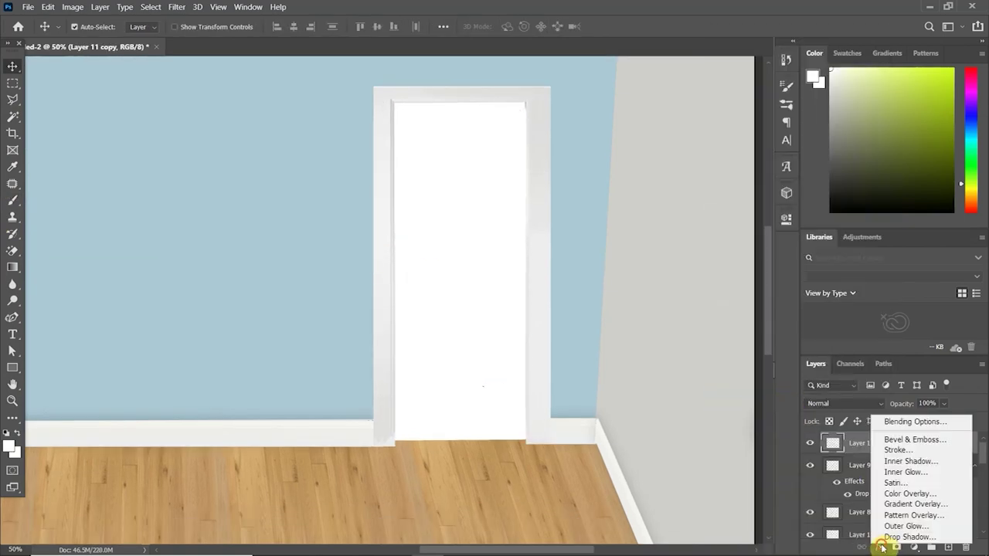
key("Escape")
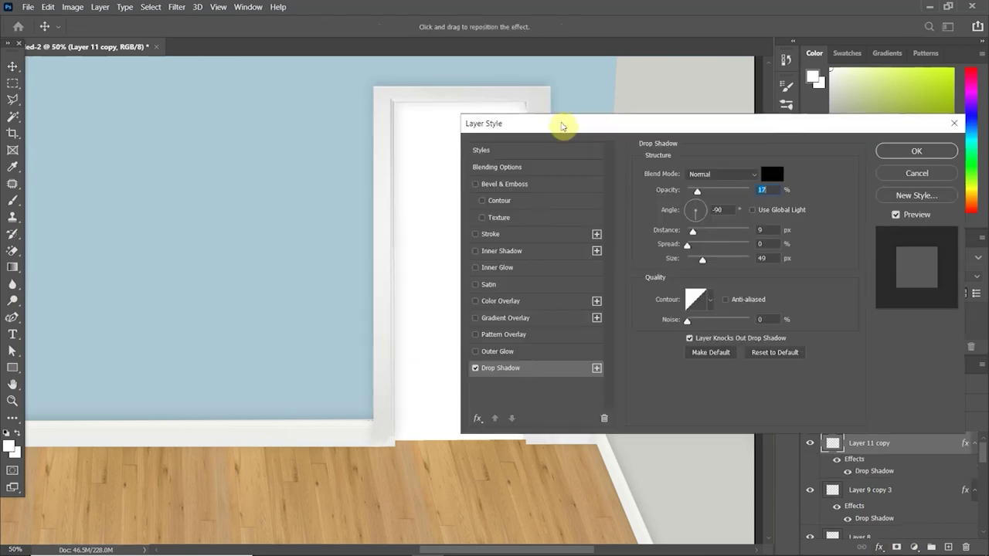
Give the merged frame a drop shadow: 31% opacity, 5 px distance, 40 px size.
left_click_drag(563, 130, 777, 132)
left_click_drag(894, 147, 800, 85)
left_click_drag(822, 183, 822, 221)
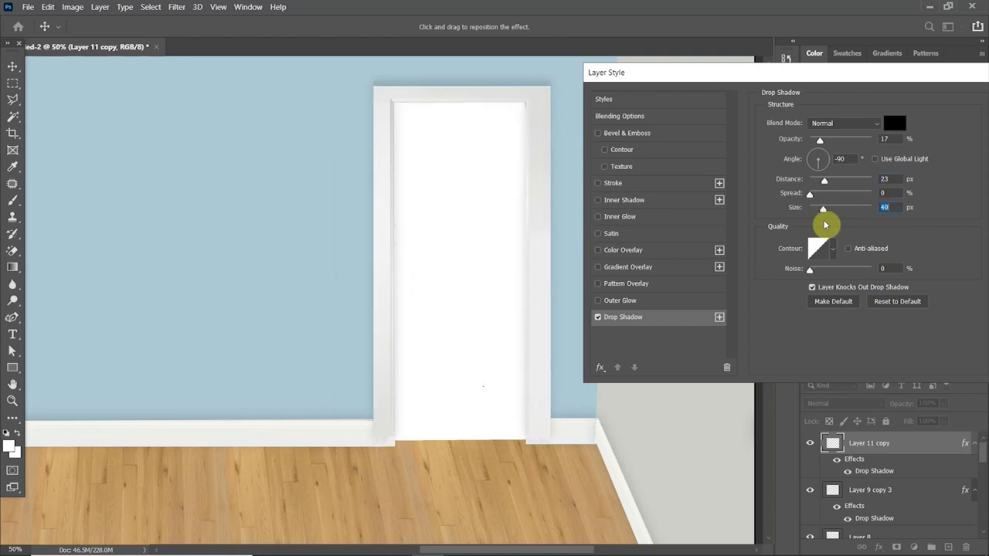
mouse_move(819, 140)
left_mouse_down()
mouse_move(838, 144)
mouse_move(828, 143)
left_mouse_up()
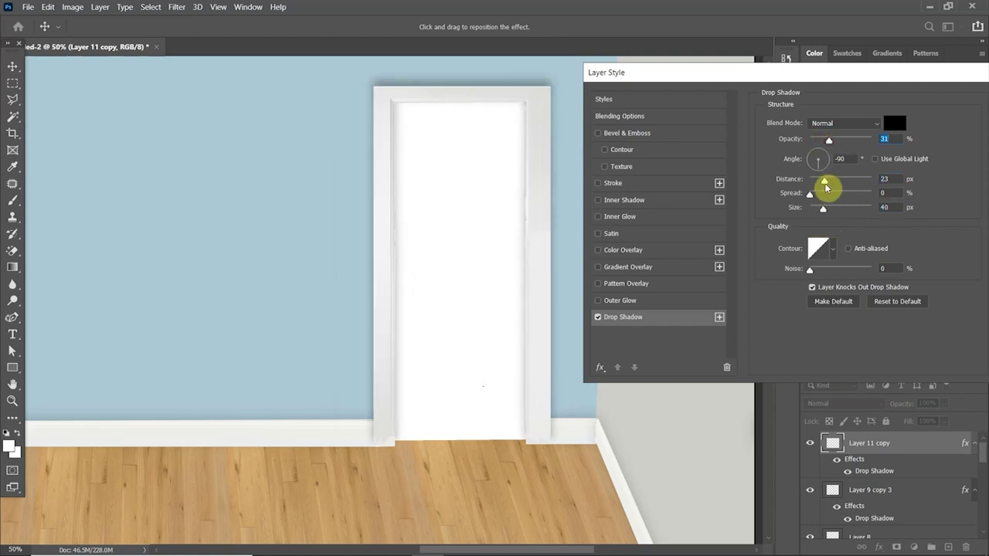
left_click_drag(824, 180, 812, 183)
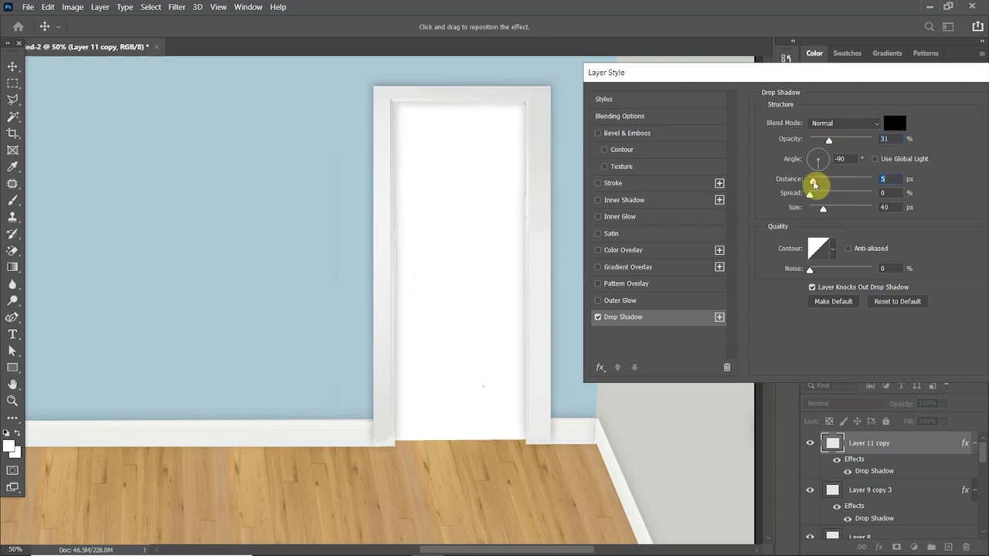
left_click_drag(883, 72, 618, 105)
left_click(752, 131)
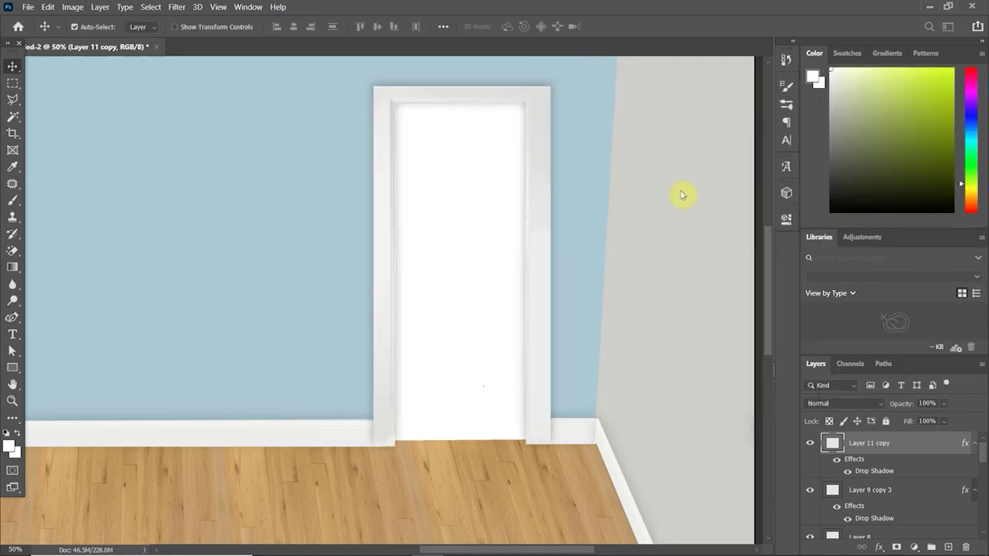
key("ctrl+minus")
key("ctrl+minus")
key("ctrl+minus")
key("ctrl+plus")
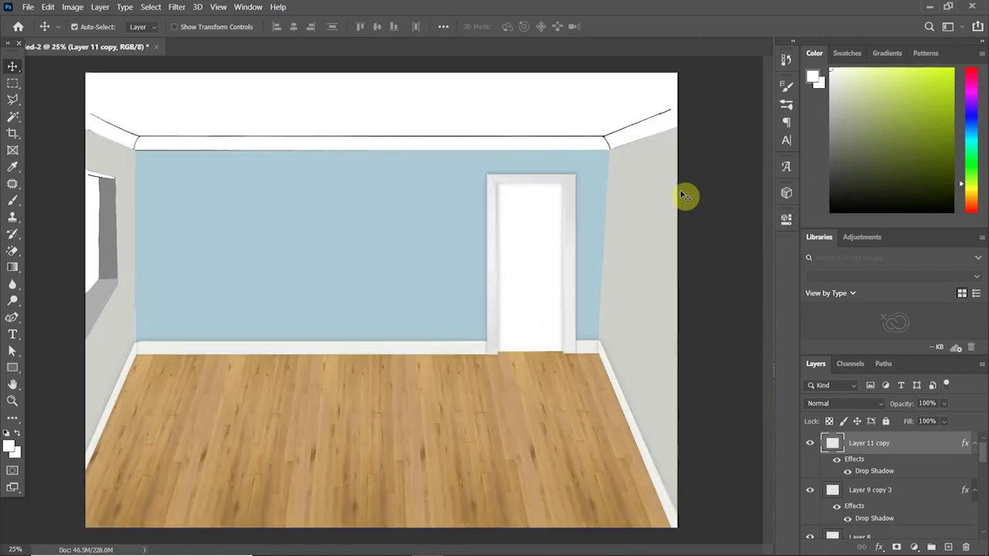
Copy the sofa-and-recliner photo IMG-20220424-WA0019 from the project folder in Windows Photos.
left_click(555, 543)
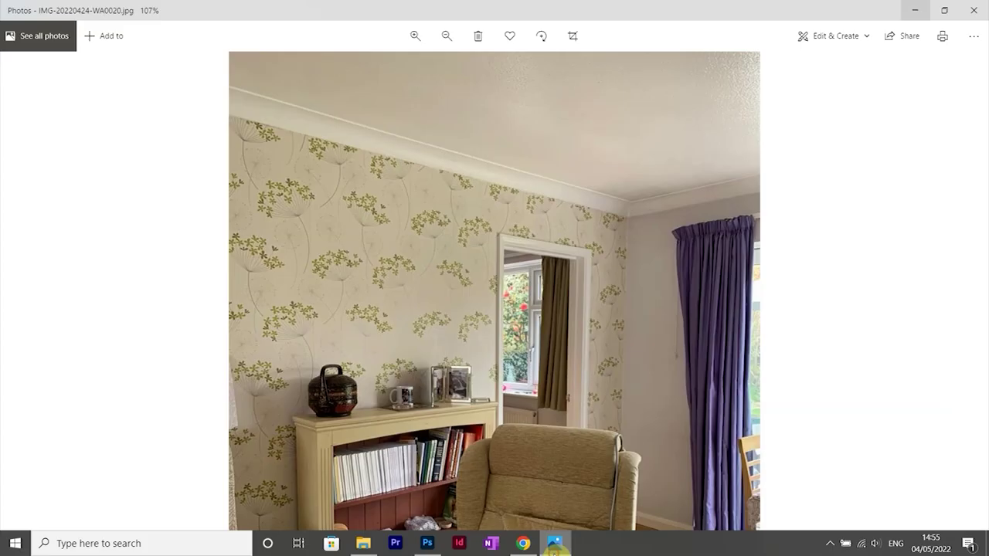
left_click(555, 543)
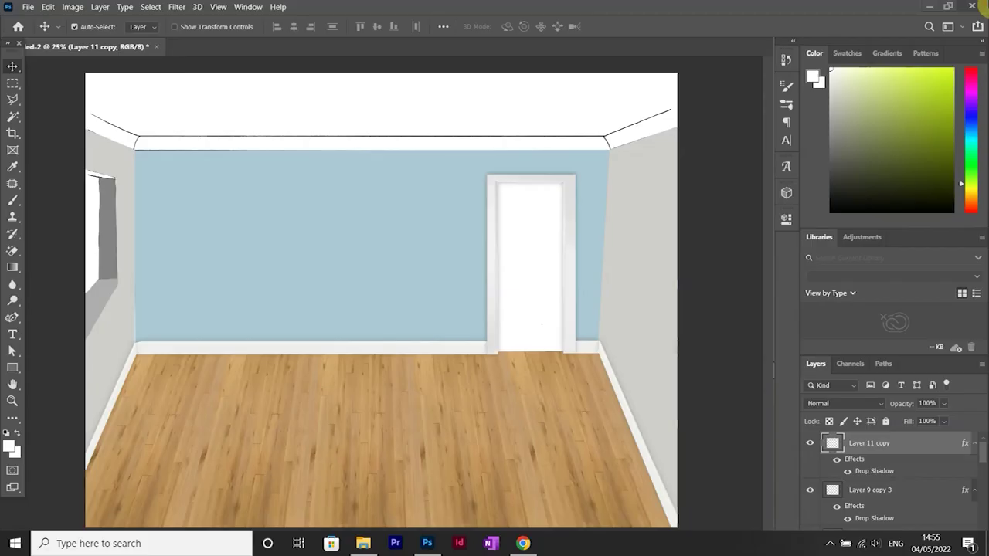
left_click(374, 547)
double_click(515, 166)
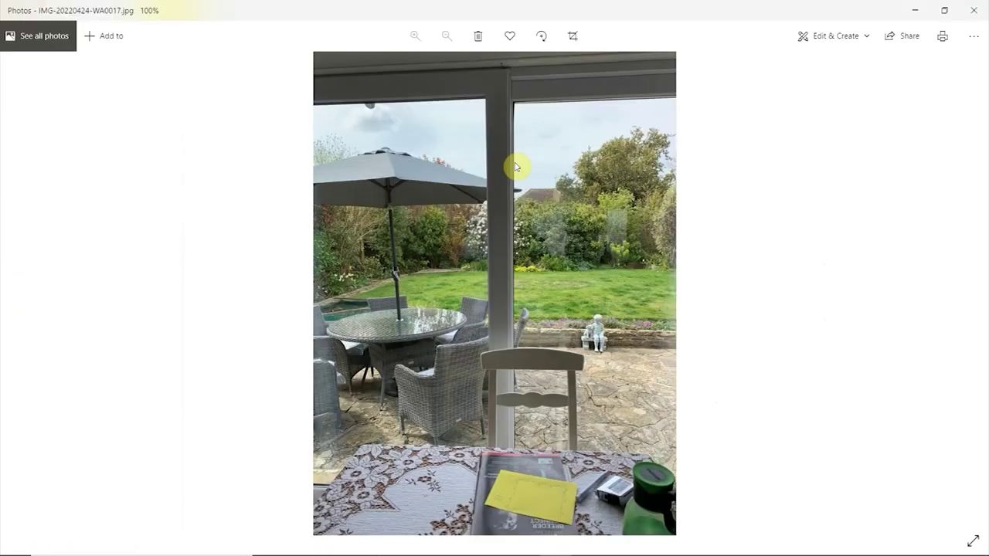
key("Right")
key("Right")
key("Right")
key("Right")
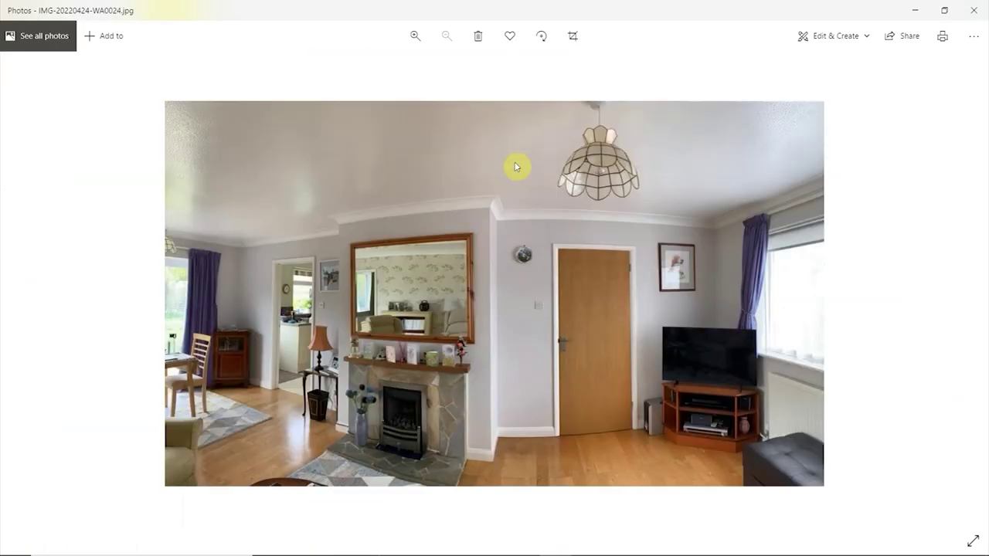
key("Right")
key("Right")
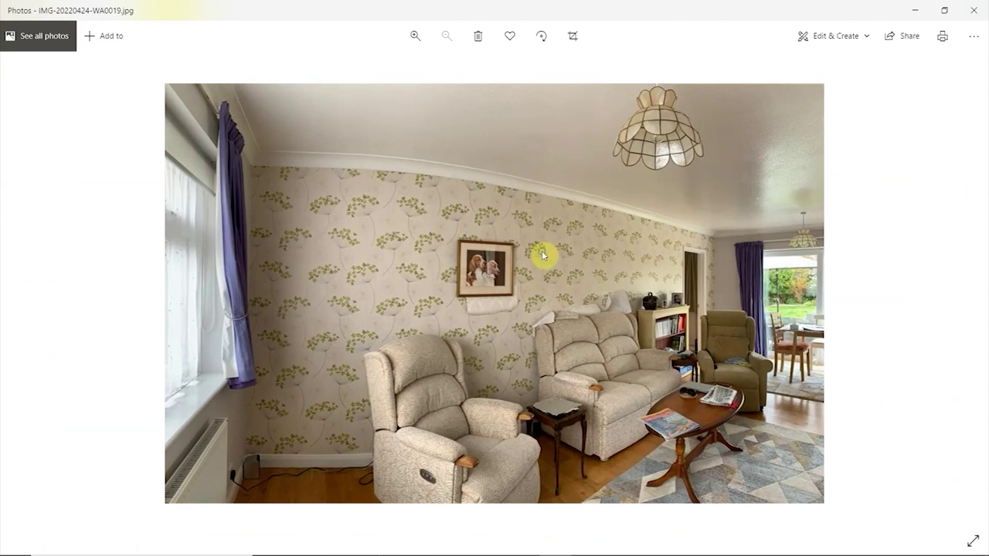
right_click(632, 192)
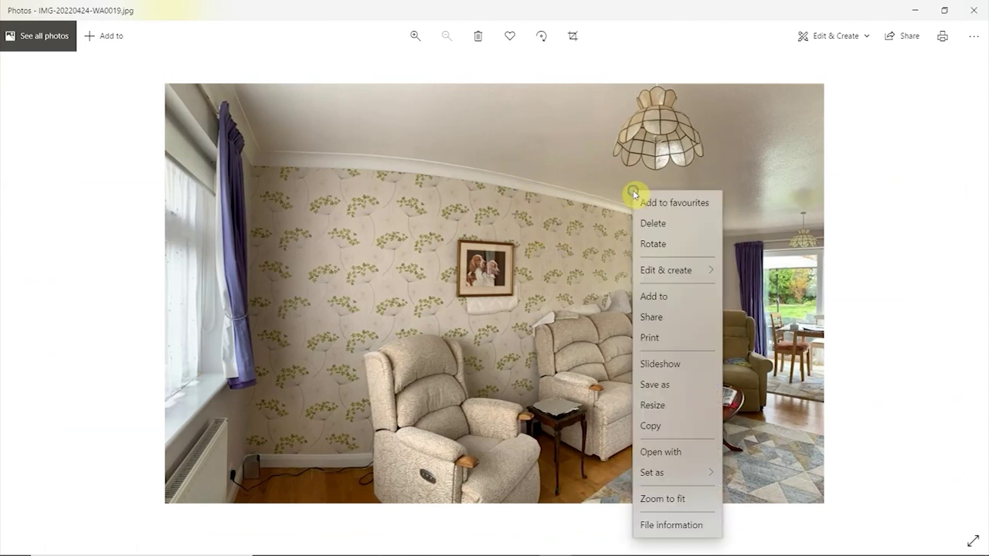
left_click(677, 425)
left_click(914, 10)
Paste the living-room photo into the collage and enlarge it to 385% over the wall.
left_click(977, 7)
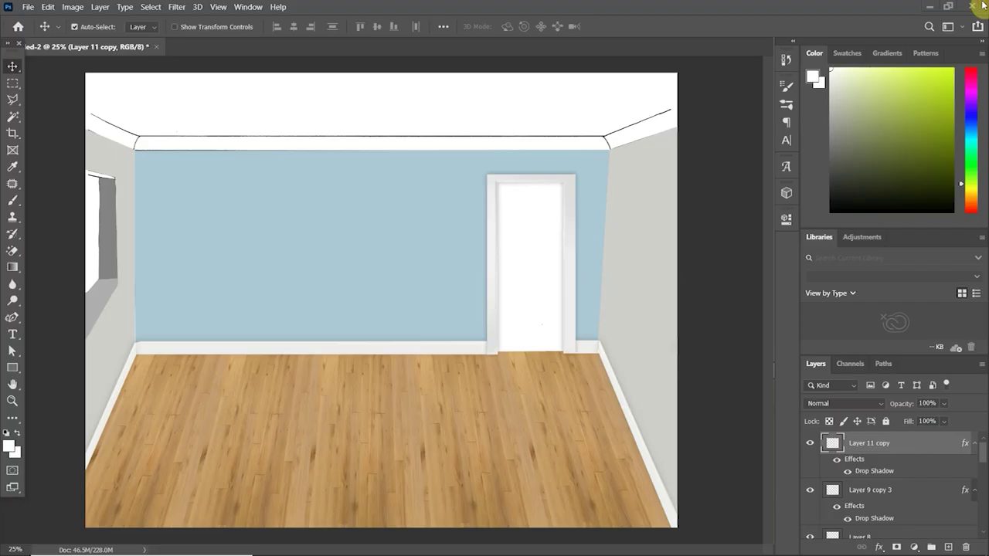
key("ctrl+v")
left_click_drag(359, 317, 271, 316)
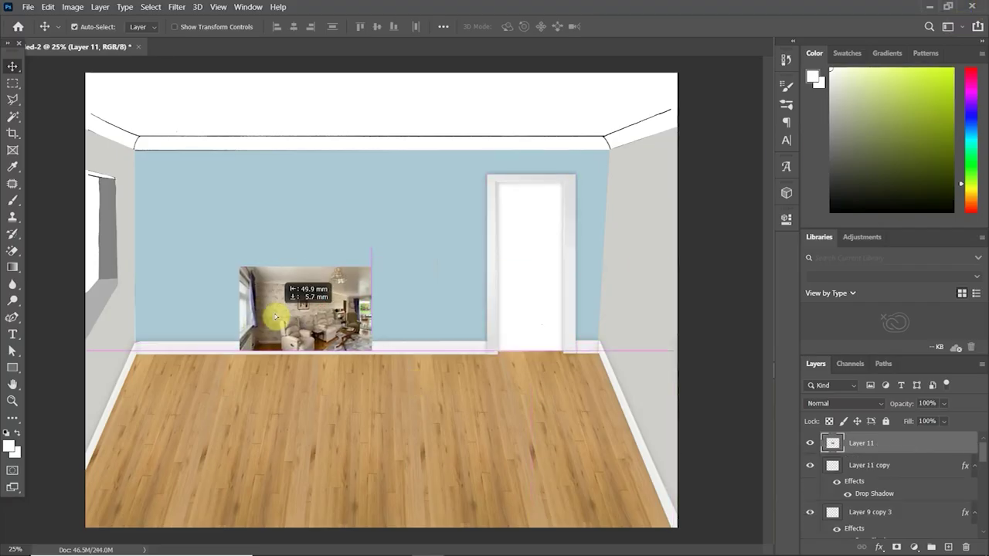
key("ctrl+t")
left_click_drag(364, 269, 605, 117)
left_click_drag(392, 292, 306, 418)
left_click_drag(514, 247, 654, 156)
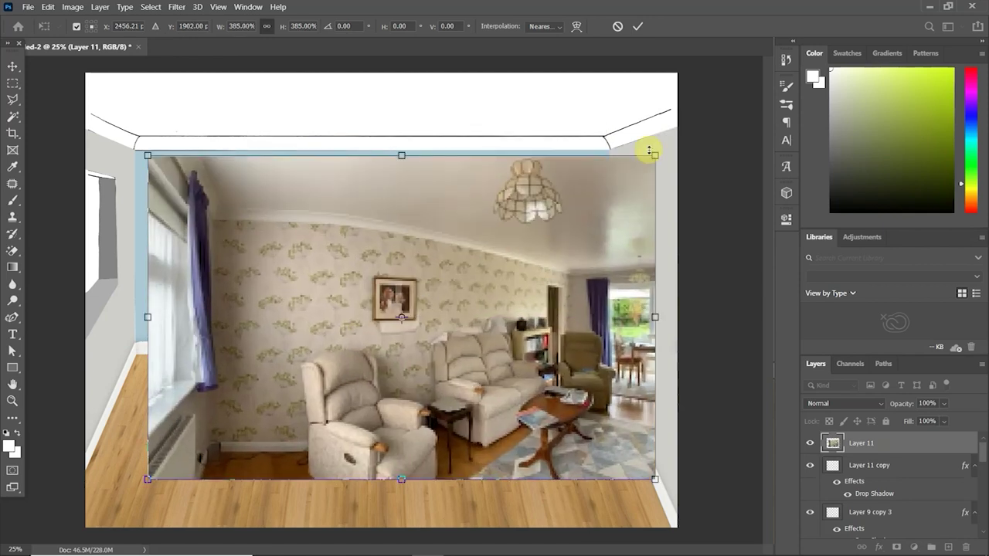
key("Return")
Outline the net curtain with the Polygonal Lasso and delete everything around it.
left_click(13, 99)
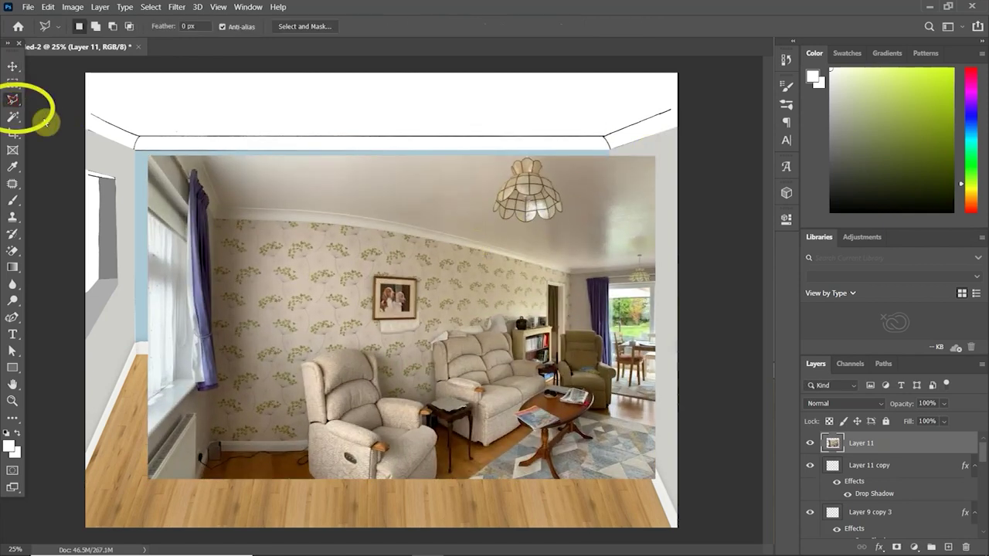
left_click(145, 207)
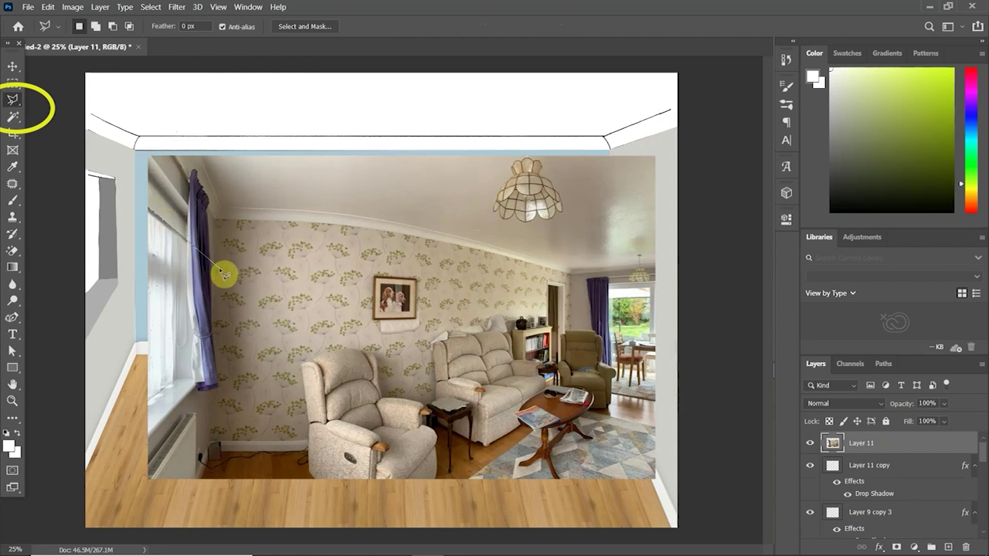
left_click(210, 261)
left_click(210, 337)
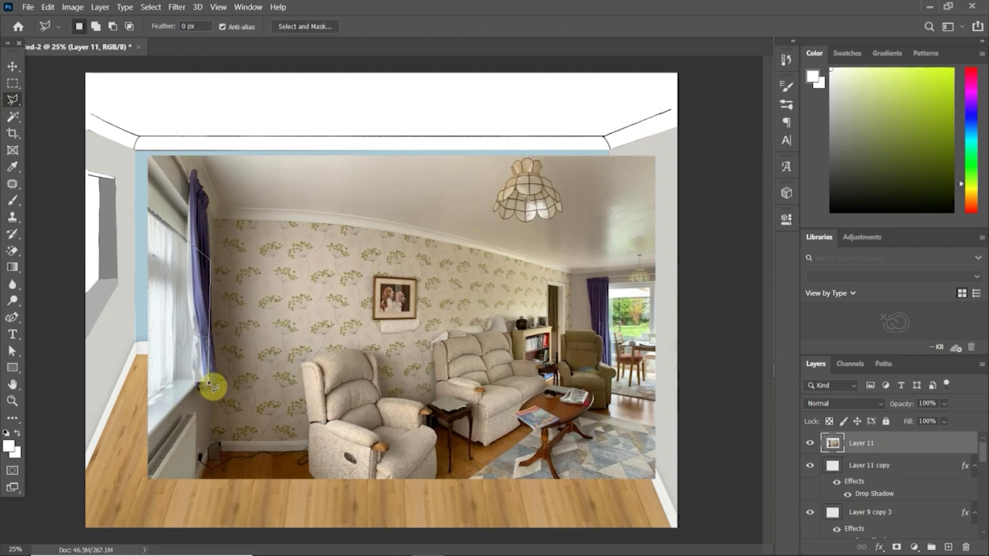
left_click(209, 379)
left_click(132, 203)
key("ctrl+shift+i")
key("Delete")
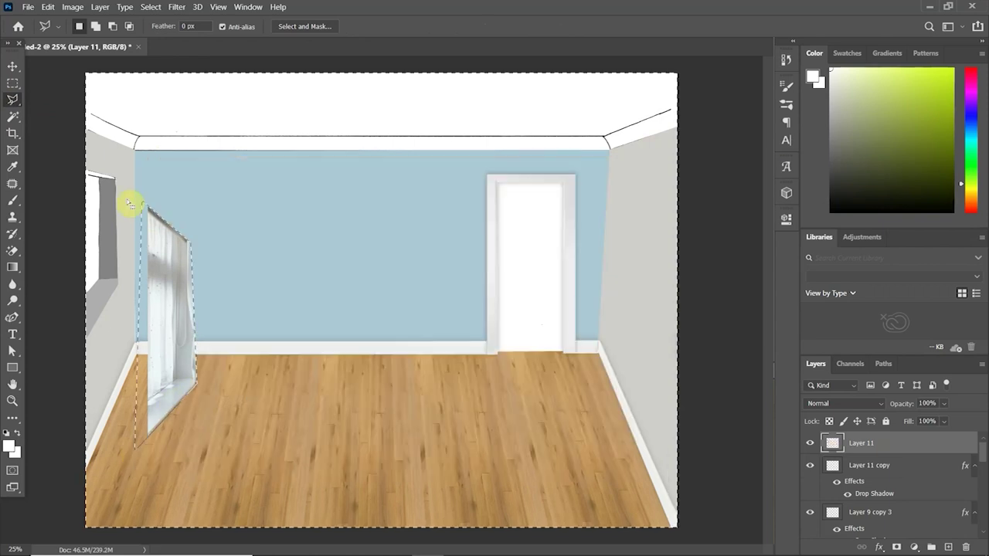
key("ctrl+d")
Move the cut-out curtain toward the left-wall window and begin outlining at the window bottom.
left_click(13, 66)
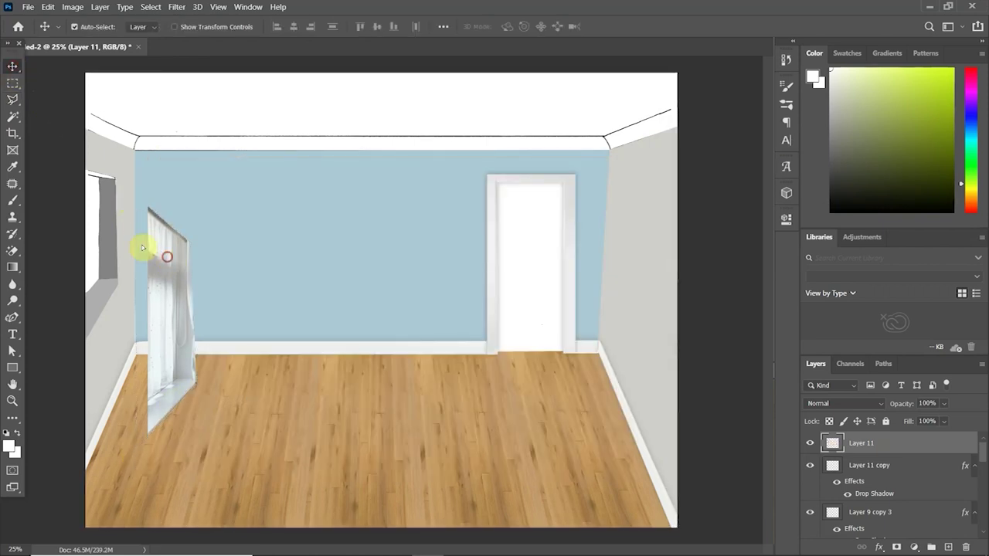
left_click_drag(142, 247, 101, 221)
key("ctrl+plus")
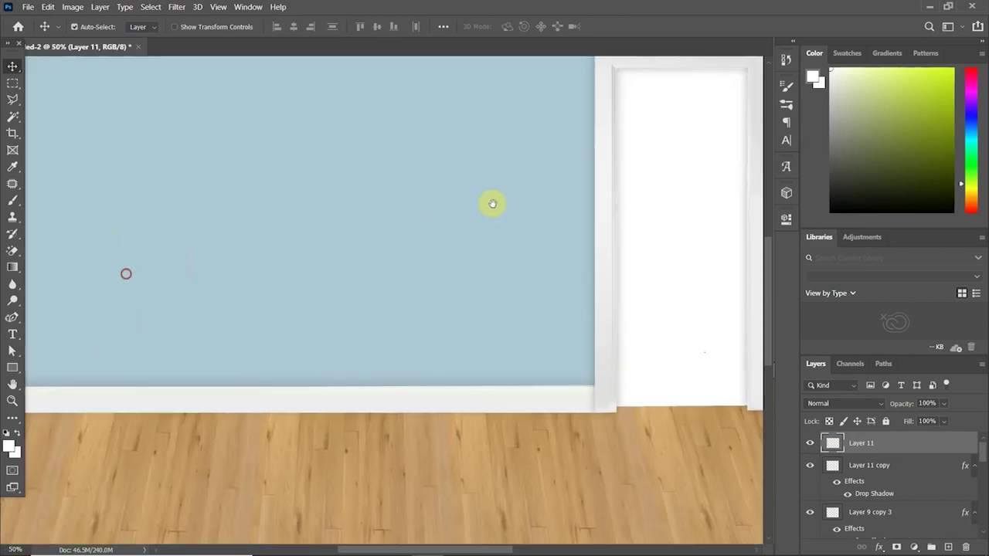
scroll(432, 232, "left", 5)
scroll(342, 258, "up", 2)
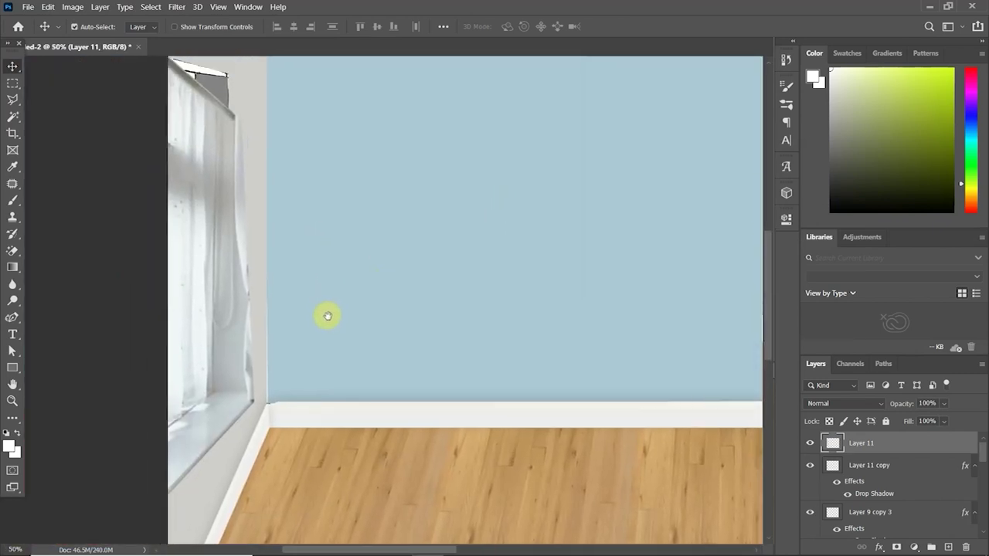
left_click_drag(327, 316, 329, 331)
left_click(14, 95)
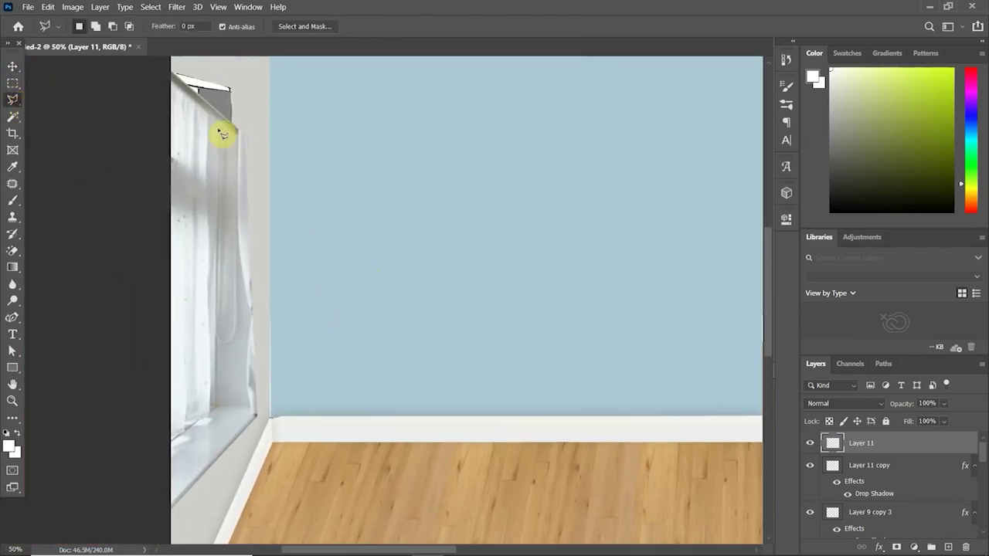
left_click(217, 406)
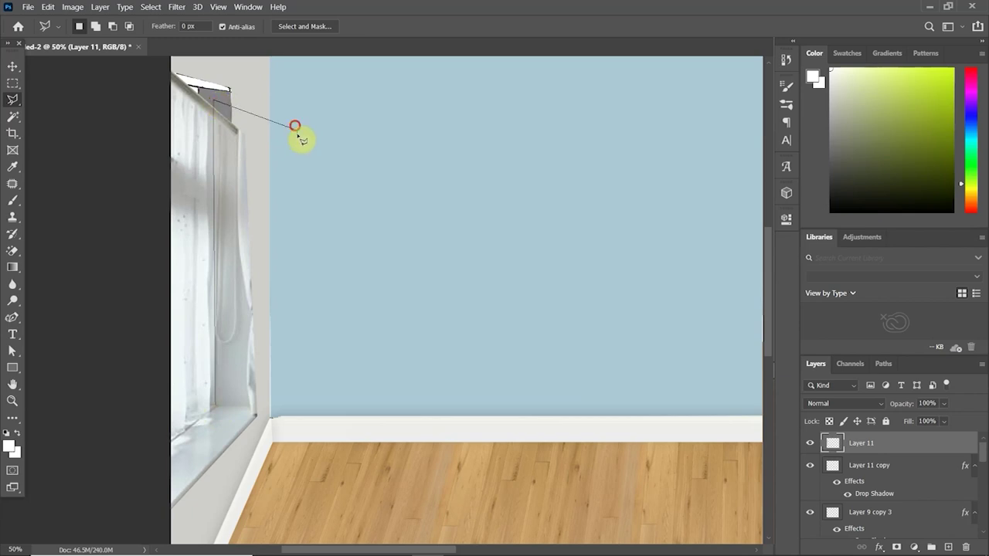
Close the outline around the curtain and nudge it into the side window.
left_click(327, 472)
left_click(116, 529)
left_click(217, 406)
key("ctrl+minus")
left_click(13, 66)
mouse_move(271, 213)
left_mouse_down()
mouse_move(364, 221)
mouse_move(319, 224)
mouse_move(260, 203)
left_mouse_up()
Distort the curtain's corners to match the left window's perspective.
key("ctrl+t")
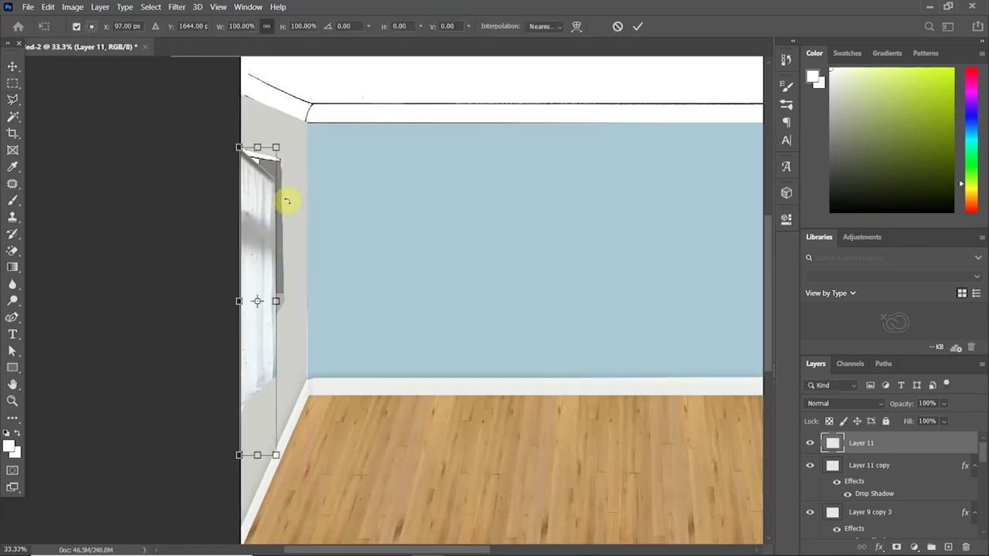
left_click_drag(276, 146, 293, 137)
left_click_drag(275, 455, 278, 351)
left_click_drag(239, 455, 223, 425)
left_click_drag(293, 137, 233, 153)
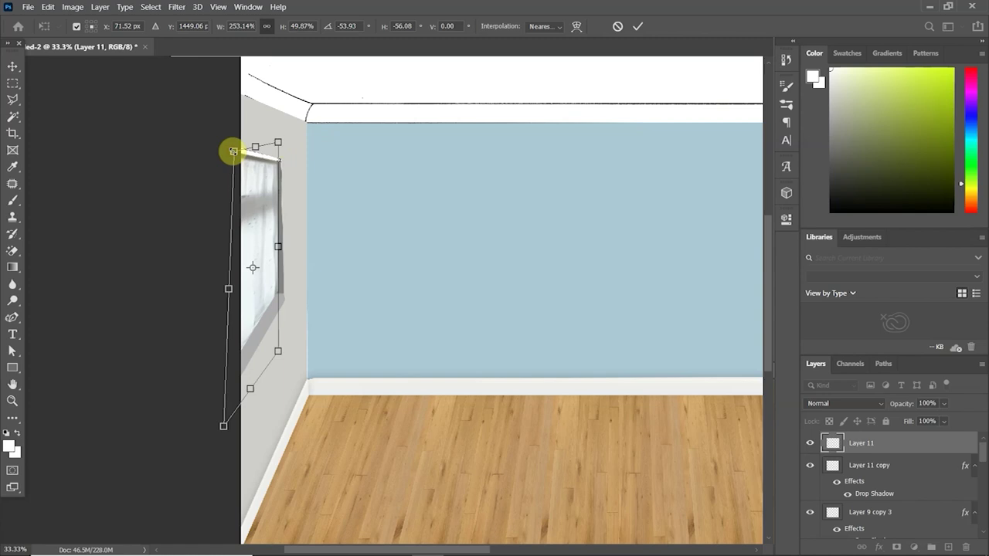
key("Return")
Lower the curtain layer's opacity to 86%.
scroll(375, 246, "right", 4)
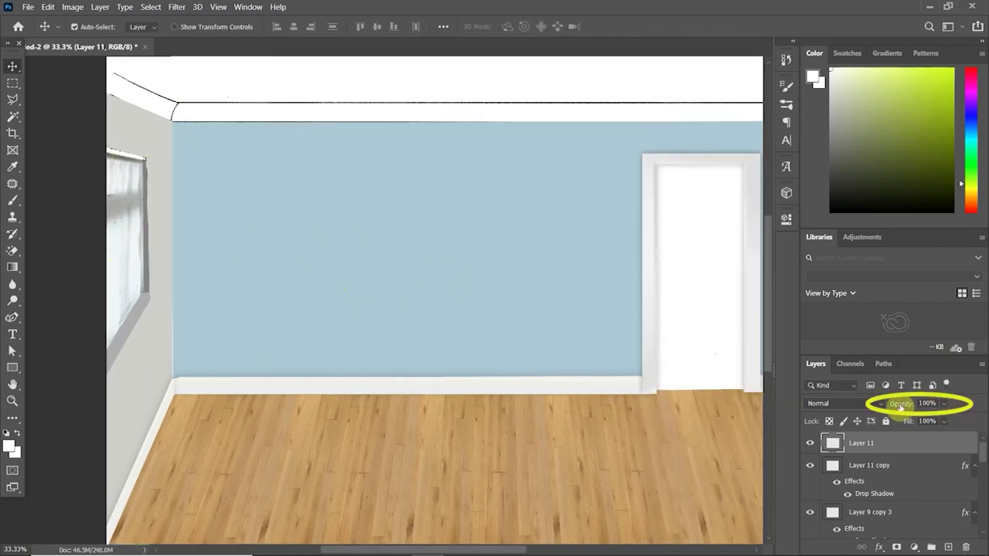
left_click_drag(890, 405, 907, 407)
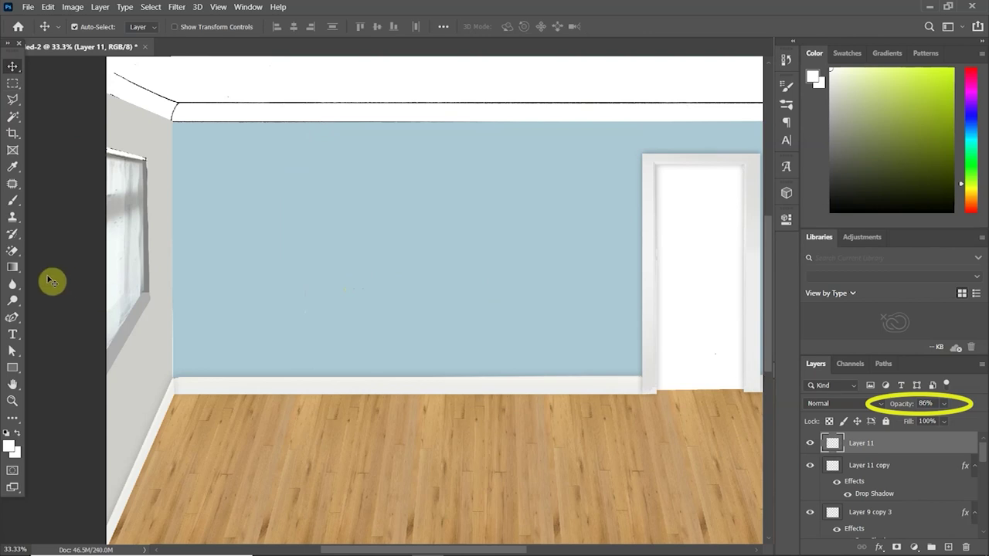
left_click_drag(74, 279, 81, 284)
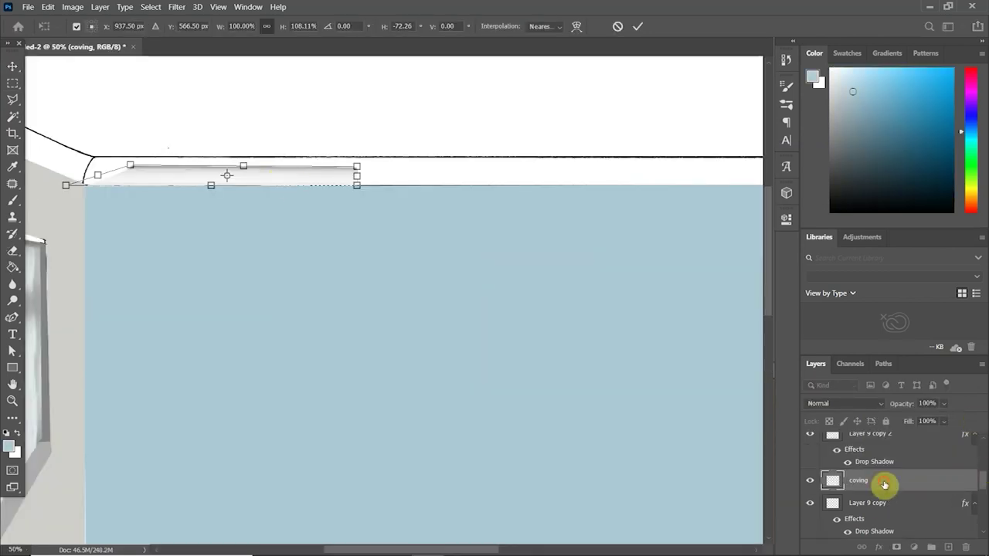
Delete the old coving strip and Magnetic Lasso the ceiling band from corner to corner.
key("Return")
key("Delete")
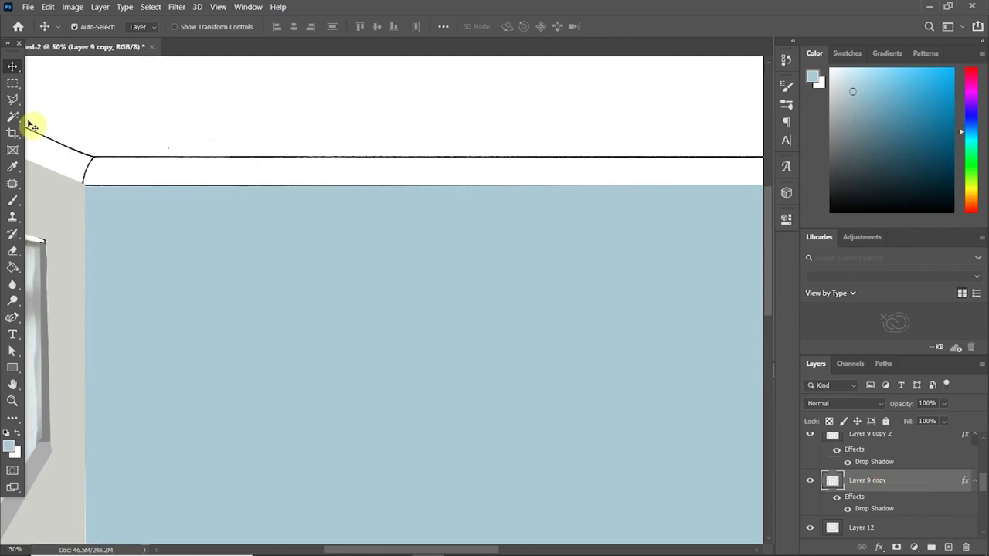
left_click_drag(13, 99, 70, 121)
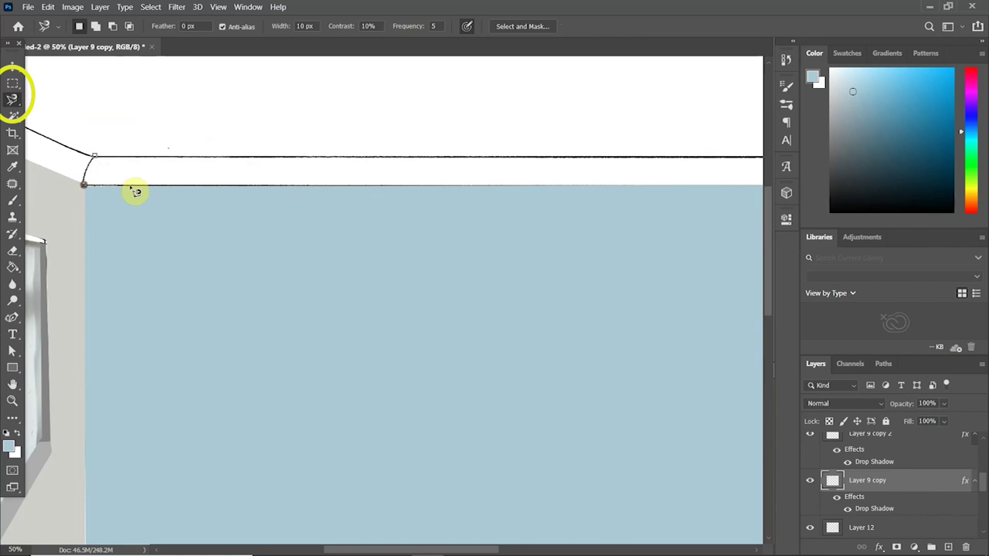
mouse_move(585, 181)
left_mouse_down()
mouse_move(178, 209)
mouse_move(587, 220)
left_mouse_up()
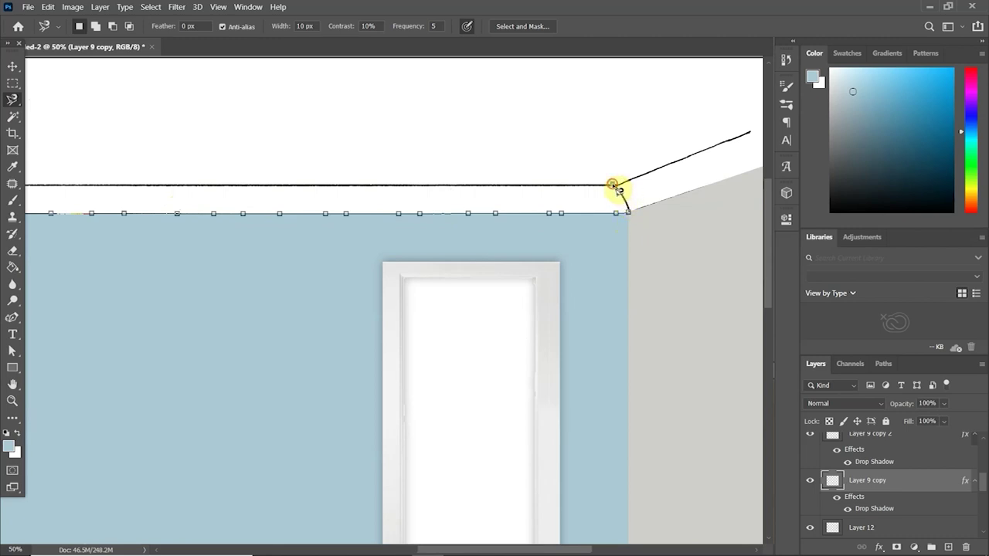
mouse_move(616, 186)
left_mouse_down()
mouse_move(108, 186)
mouse_move(660, 191)
mouse_move(246, 198)
left_mouse_up()
left_click(242, 192)
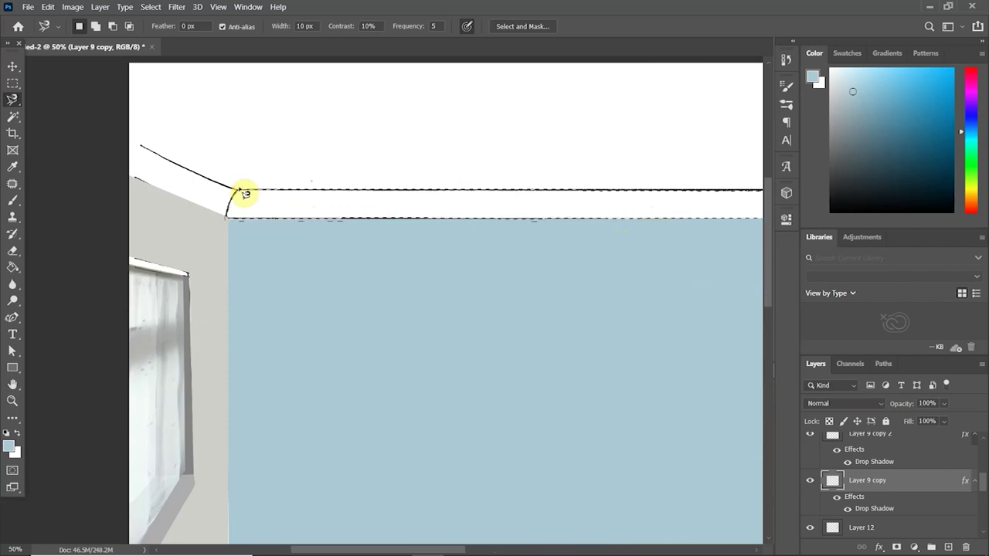
key("ctrl+minus")
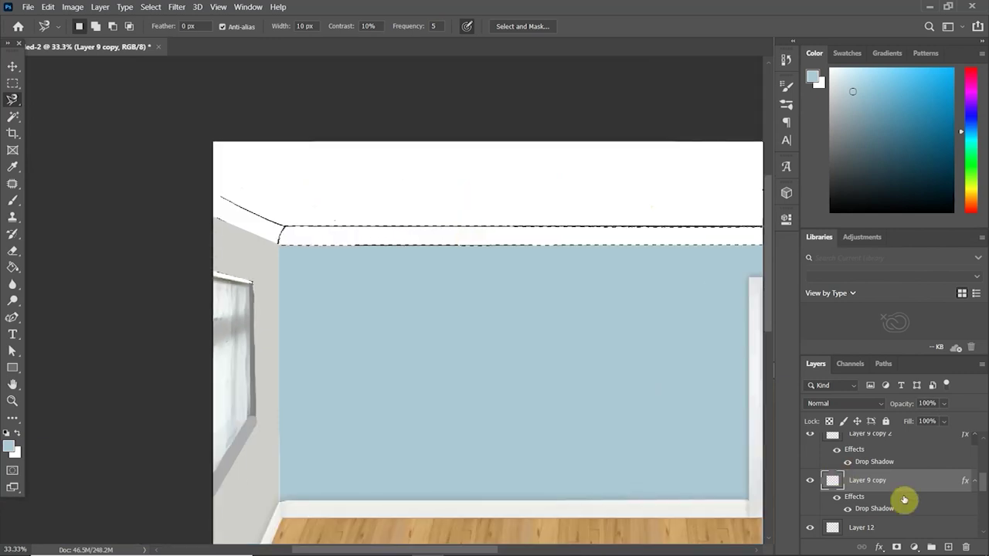
Fill the selected ceiling band with white on a new layer.
left_click(949, 546)
left_click(815, 80)
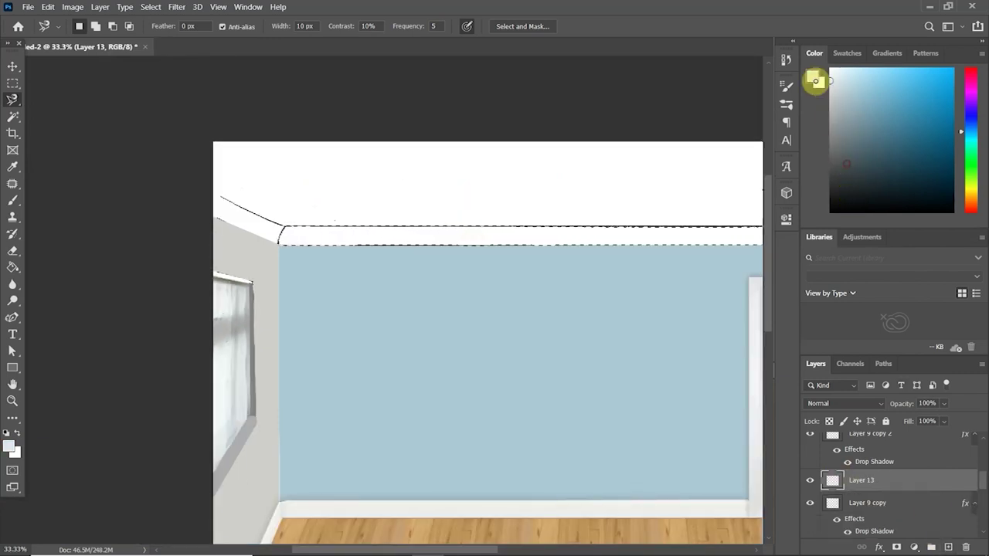
left_click(12, 268)
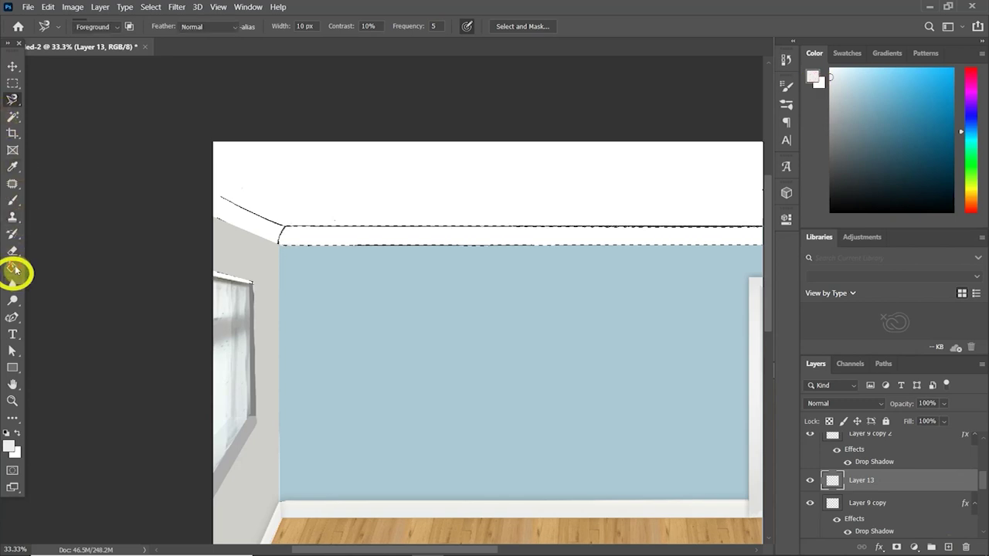
left_click(361, 243)
scroll(316, 294, "right", 5)
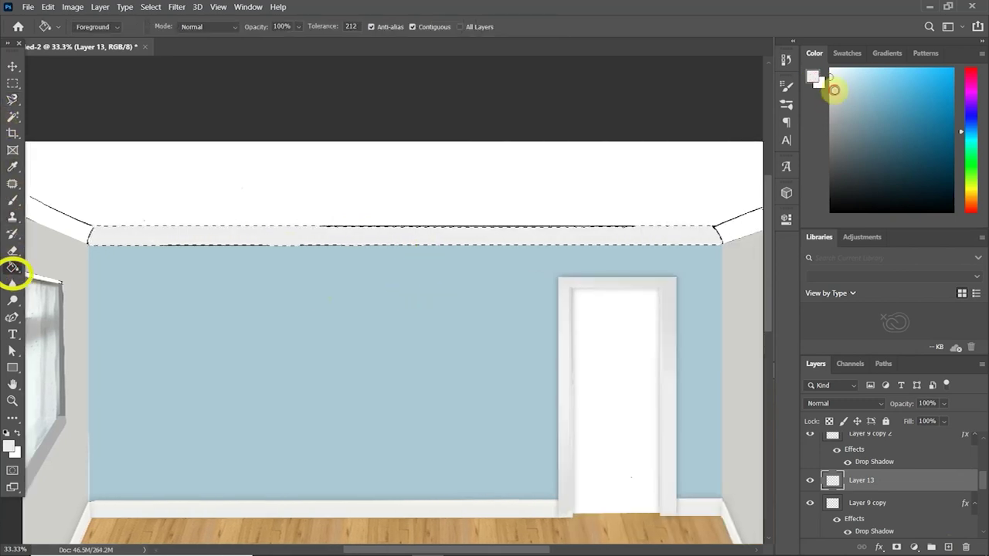
left_click(448, 234)
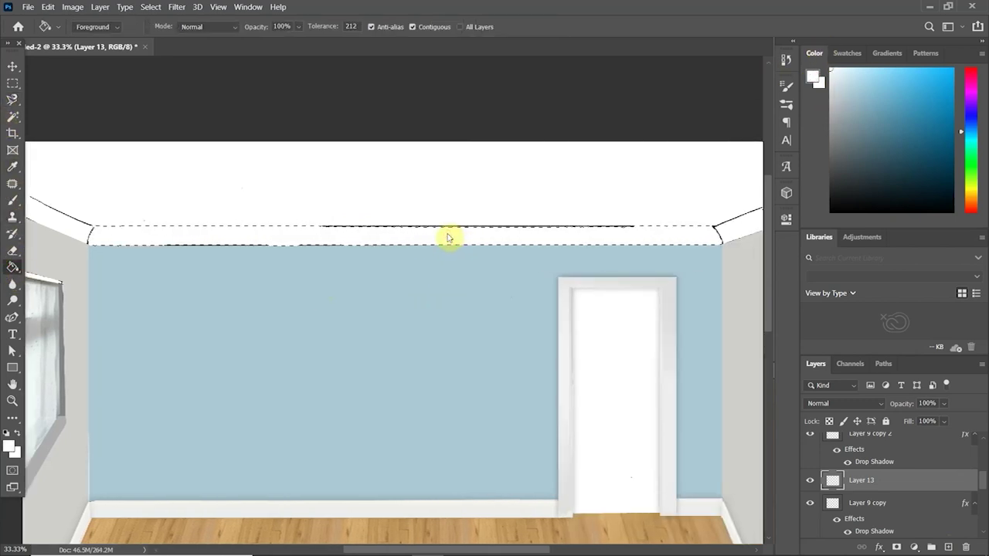
left_click(12, 66)
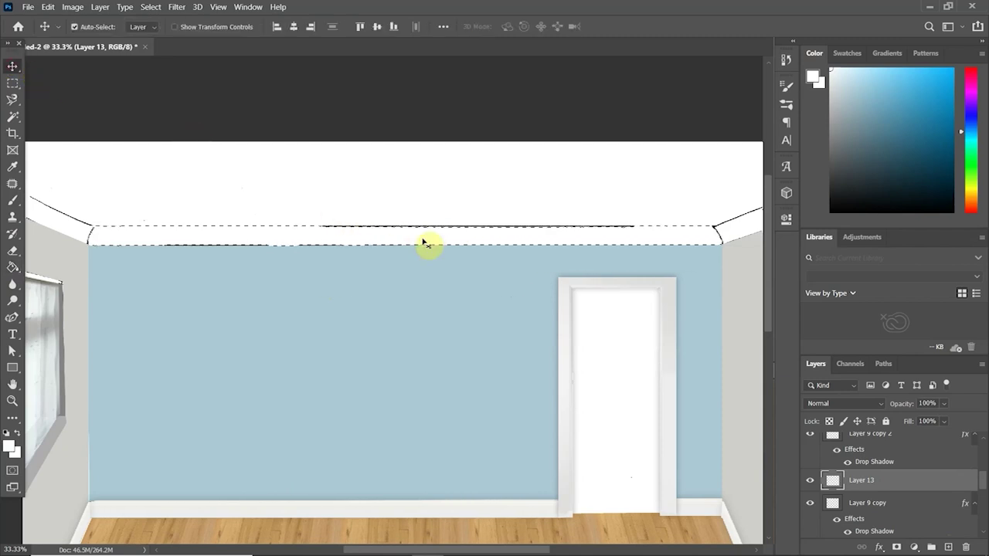
key("ctrl+d")
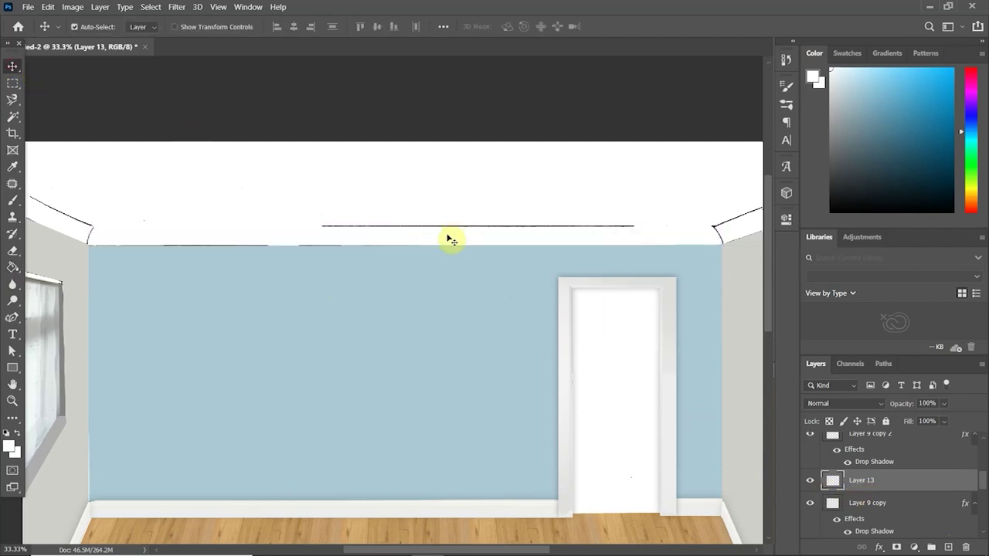
Stretch the white coving strip slightly taller at its top edge.
key("ctrl+t")
left_click_drag(404, 222, 406, 225)
key("ctrl+1")
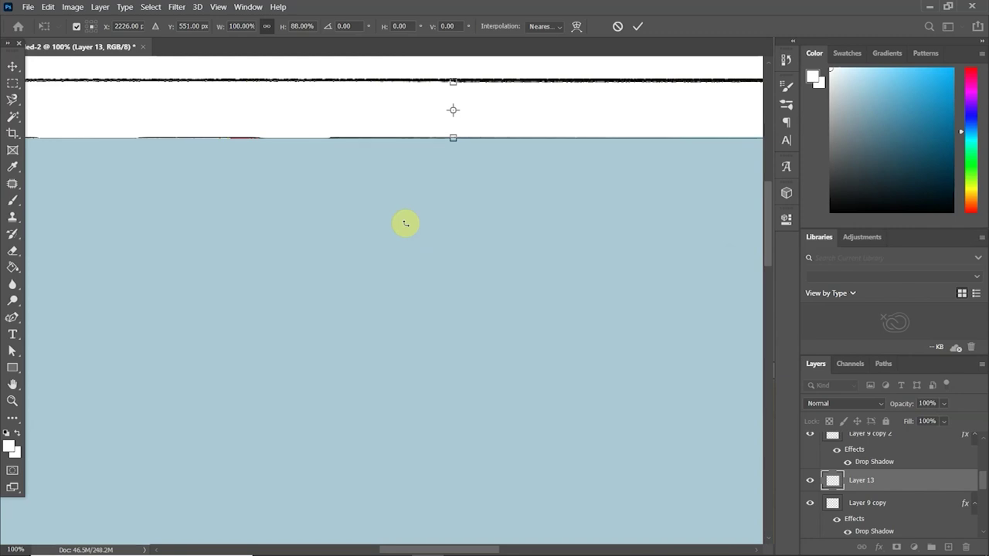
scroll(394, 348, "up", 3)
left_click_drag(439, 241, 441, 240)
Give the coving an inner shadow (20 px distance, 73 px size, 13% opacity) and save.
key("Return")
key("ctrl+0")
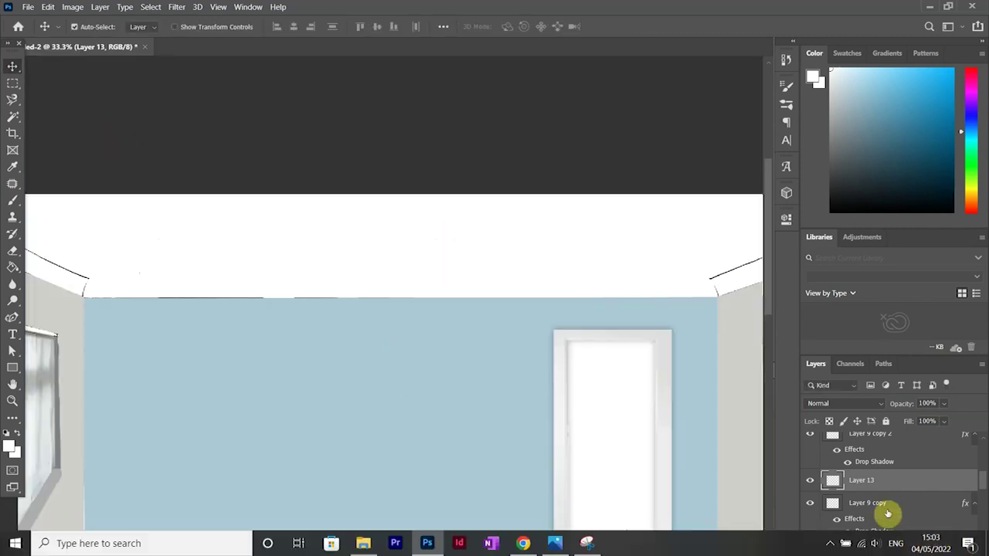
left_click(878, 546)
left_click(919, 472)
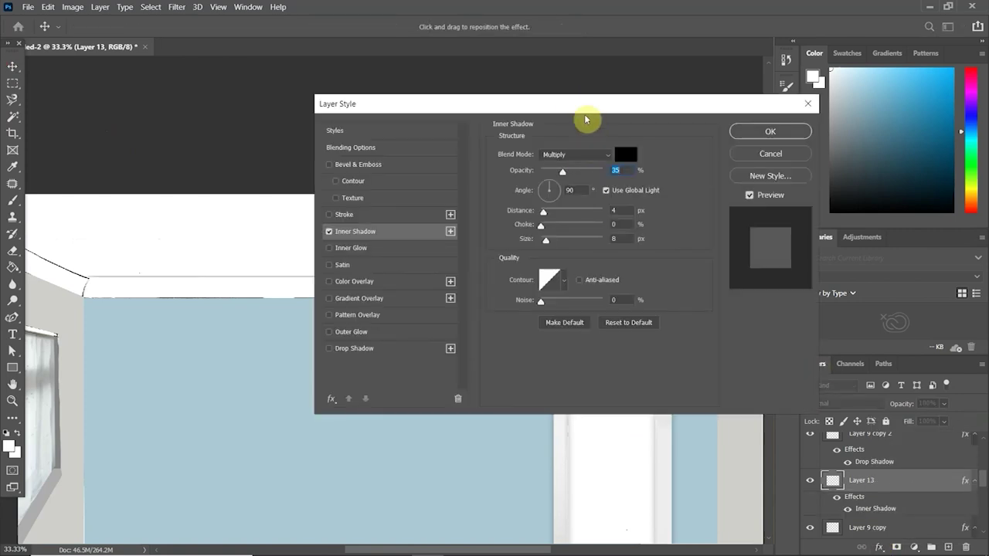
left_click(568, 98)
left_click_drag(804, 159, 808, 160)
mouse_move(783, 270)
left_mouse_down()
mouse_move(804, 274)
mouse_move(792, 278)
left_mouse_up()
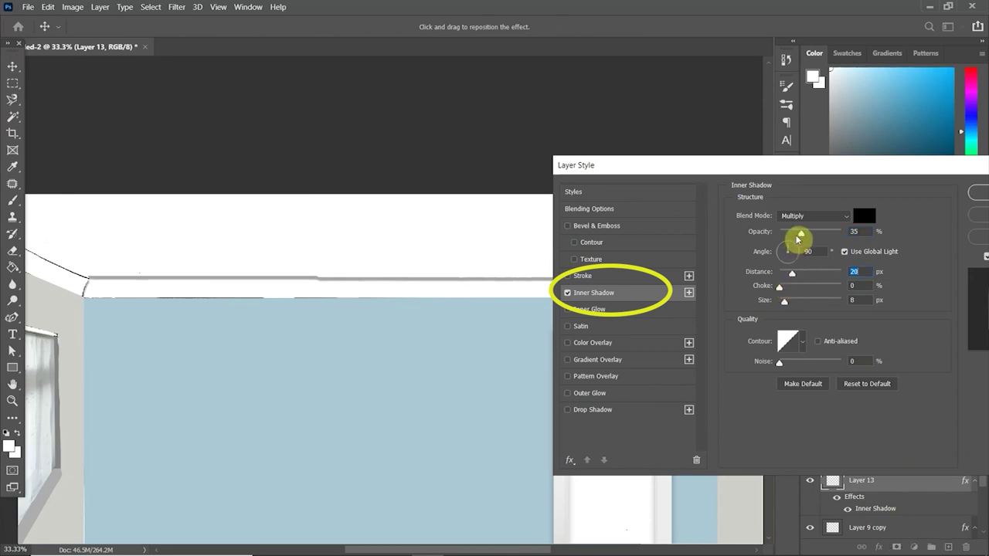
left_click_drag(782, 289, 802, 307)
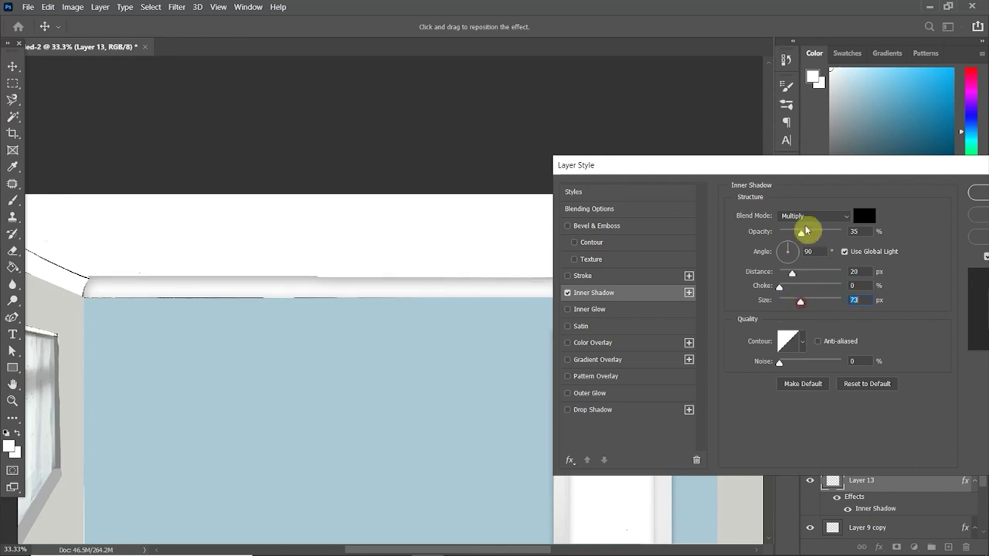
left_click_drag(801, 232, 788, 236)
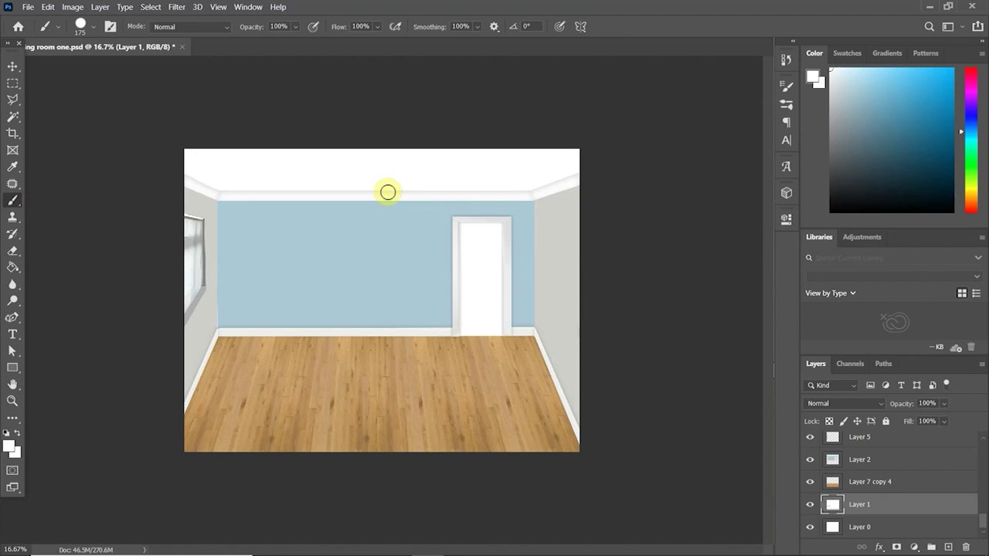
left_click(28, 7)
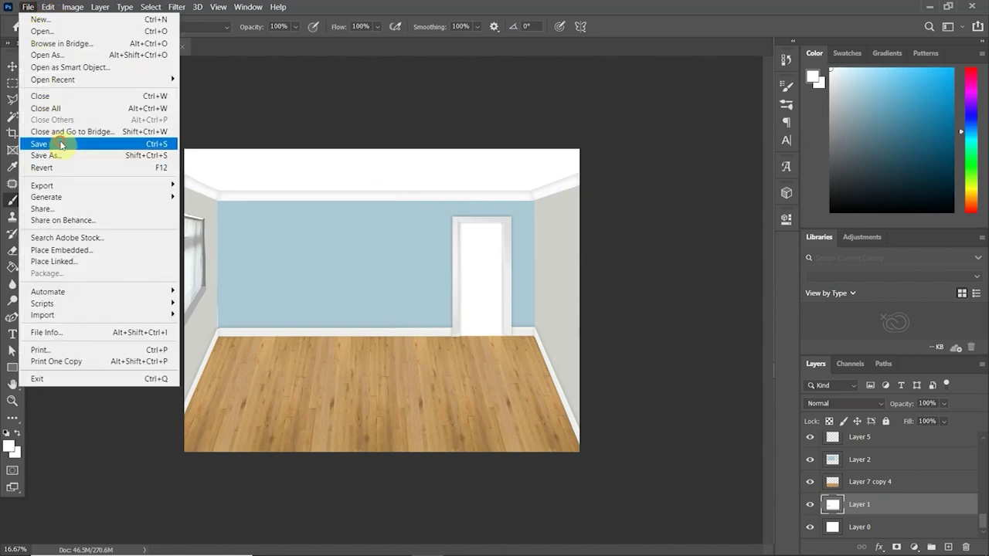
left_click(60, 145)
Search Google Images for 'sponge effect ceiling'.
mouse_move(550, 553)
left_click(516, 543)
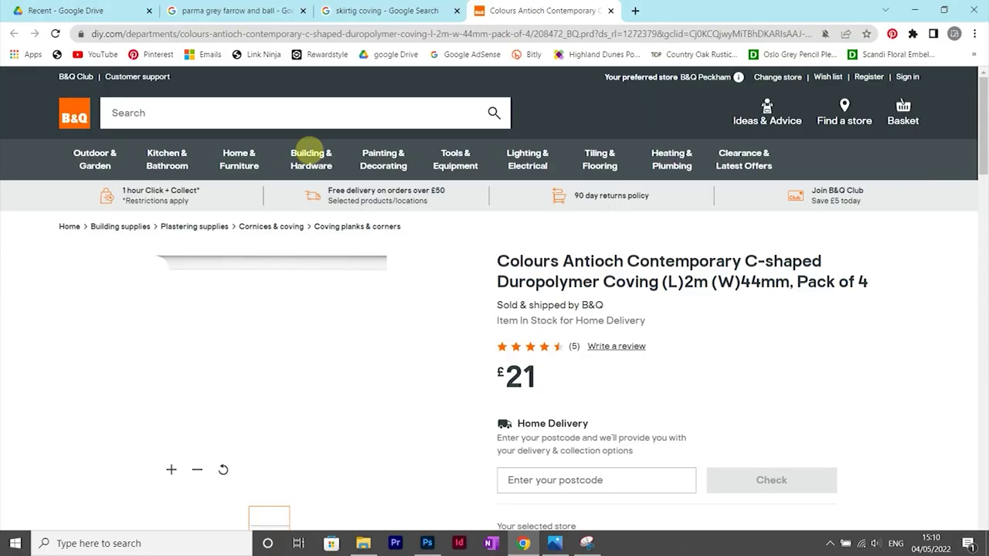
left_click(356, 9)
left_click_drag(327, 77, 27, 82)
type("sp")
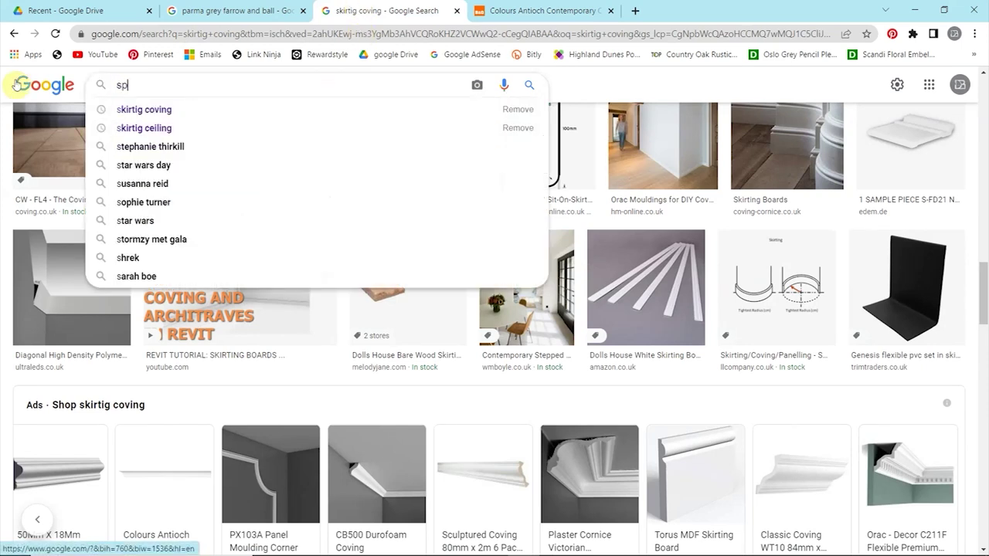
type("onge e")
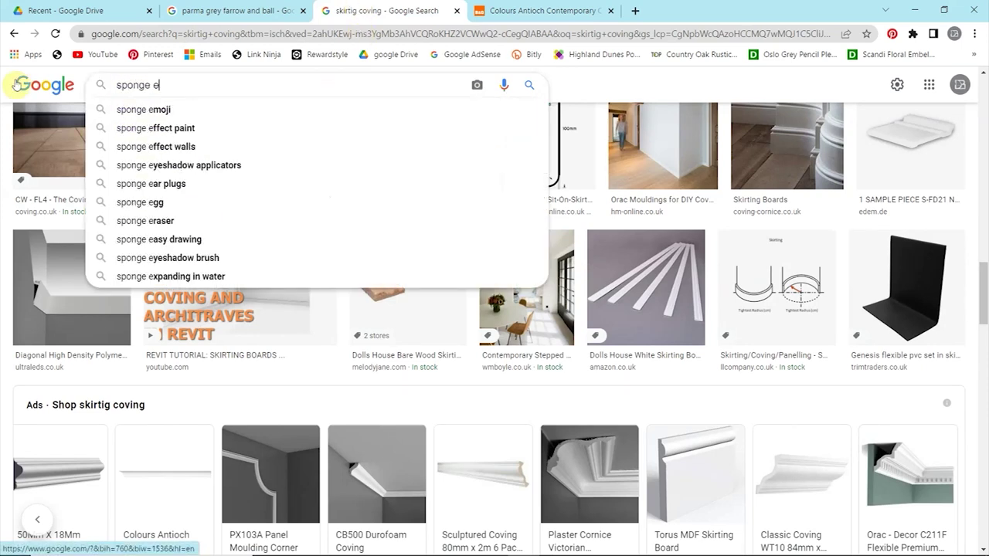
type("ffect c")
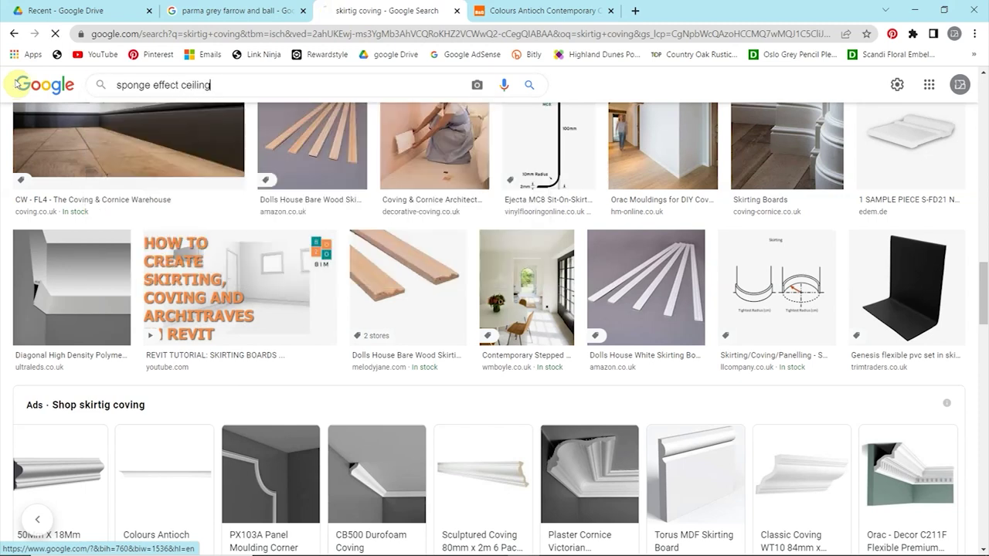
type("eiling")
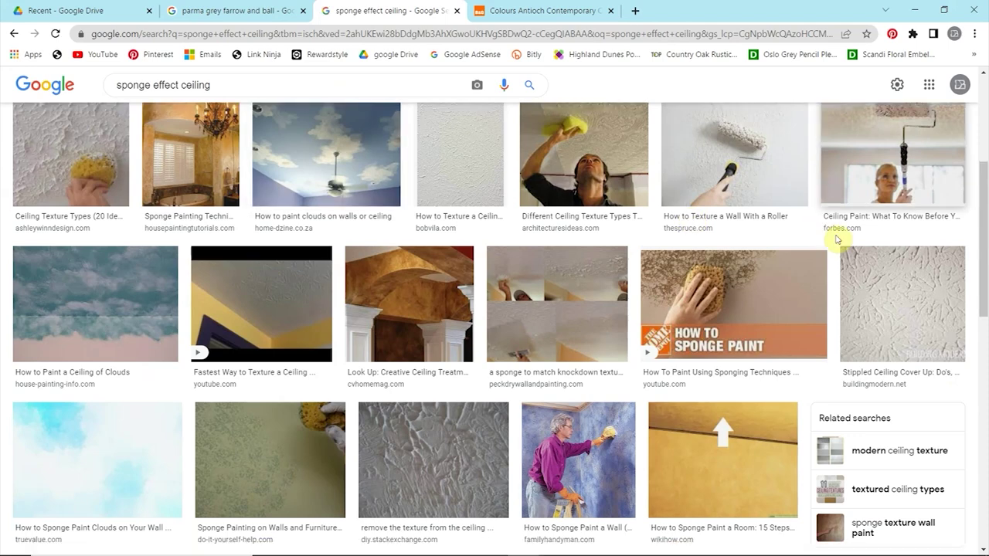
Preview the stippled and stucco ceiling texture images from the results.
left_click(860, 291)
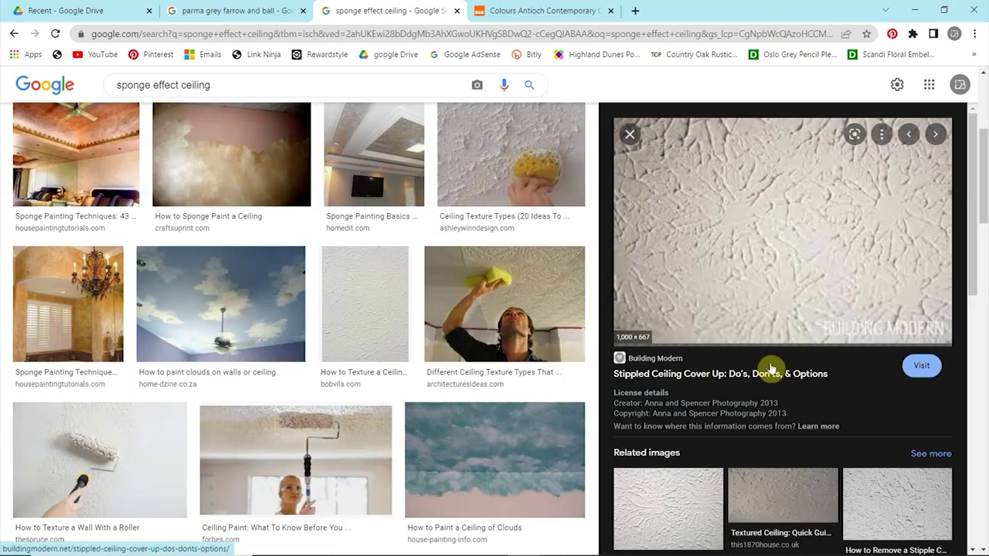
scroll(811, 324, "down", 3)
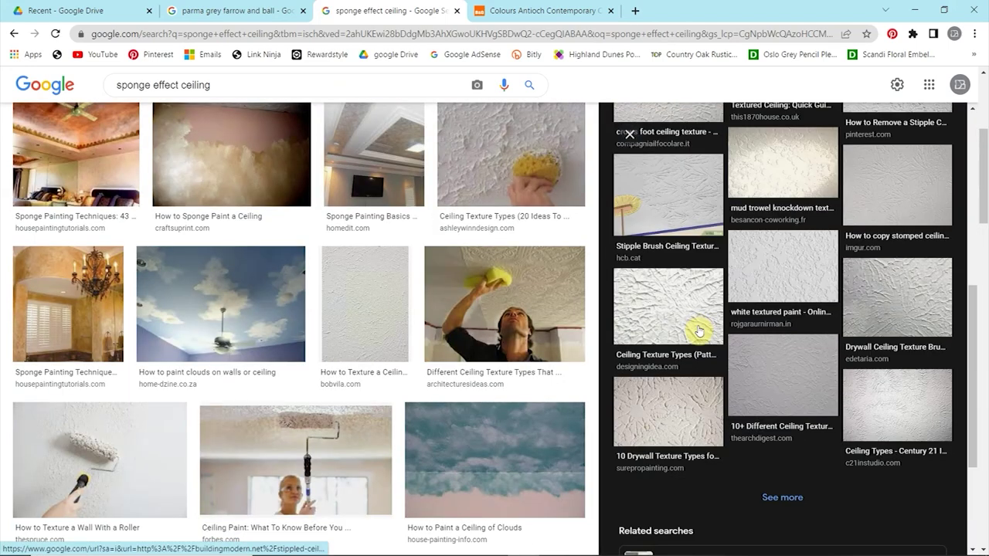
scroll(872, 267, "up", 2)
left_click(872, 267)
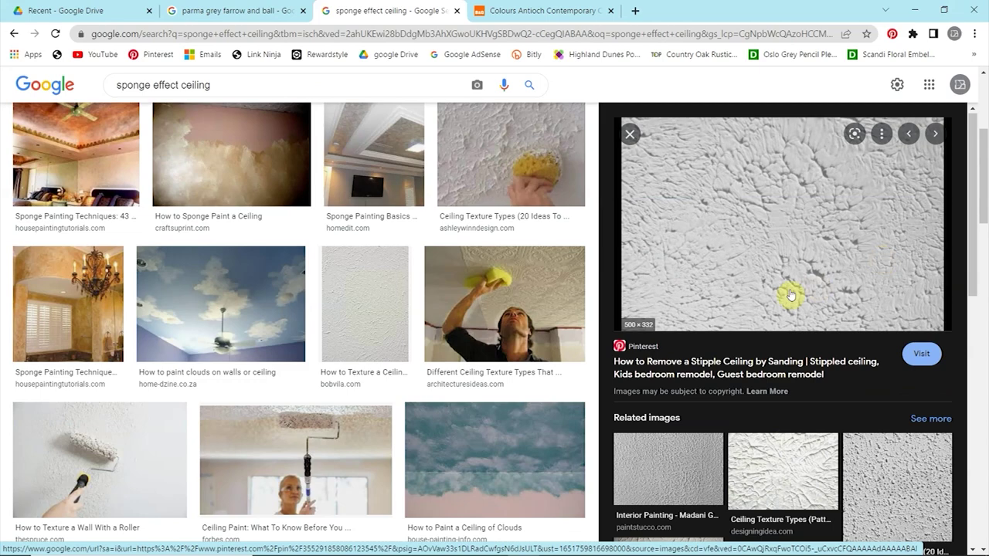
scroll(790, 295, "down", 2)
left_click(692, 340)
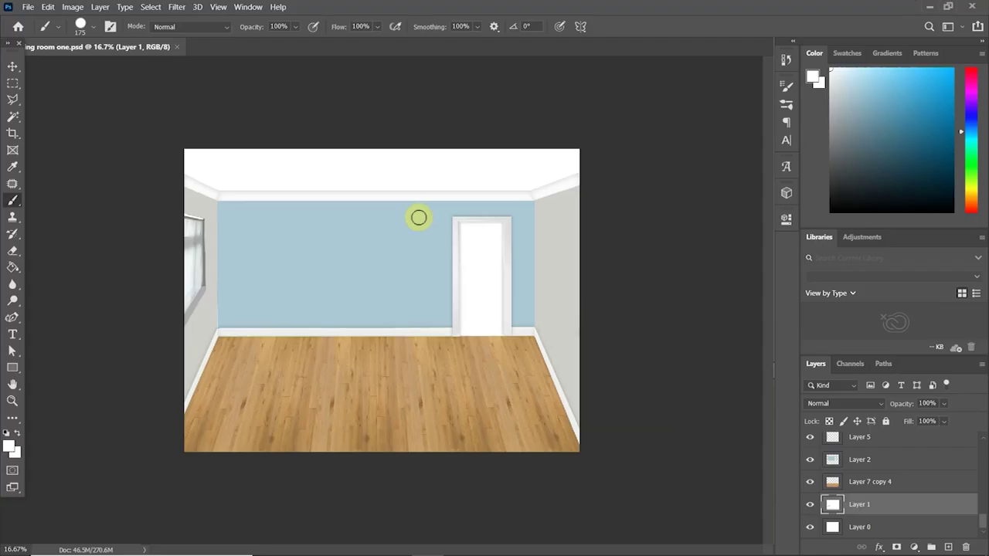
Add a new layer and position the stucco texture tile in the top-left ceiling corner.
key("ctrl+shift+alt+n")
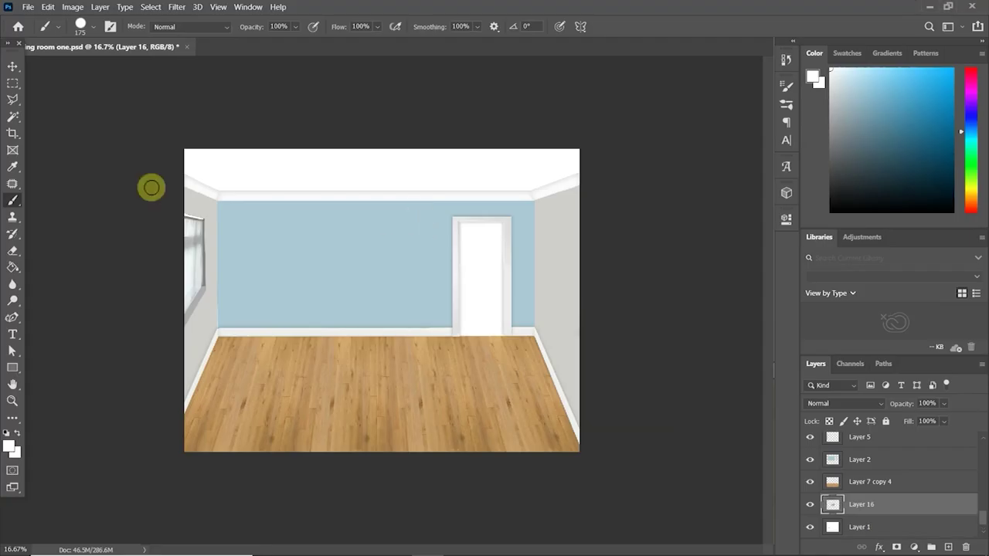
key("v")
left_click_drag(895, 505, 935, 444)
left_click_drag(360, 292, 326, 179)
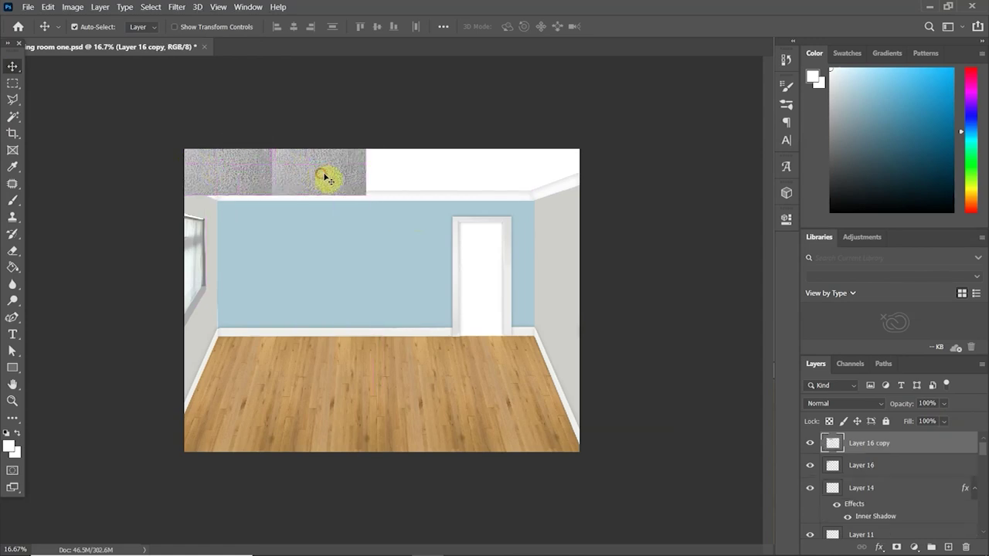
key("ctrl+z")
Brighten the texture to 104 with Brightness/Contrast and place a copy to its right.
left_click(73, 7)
mouse_move(146, 37)
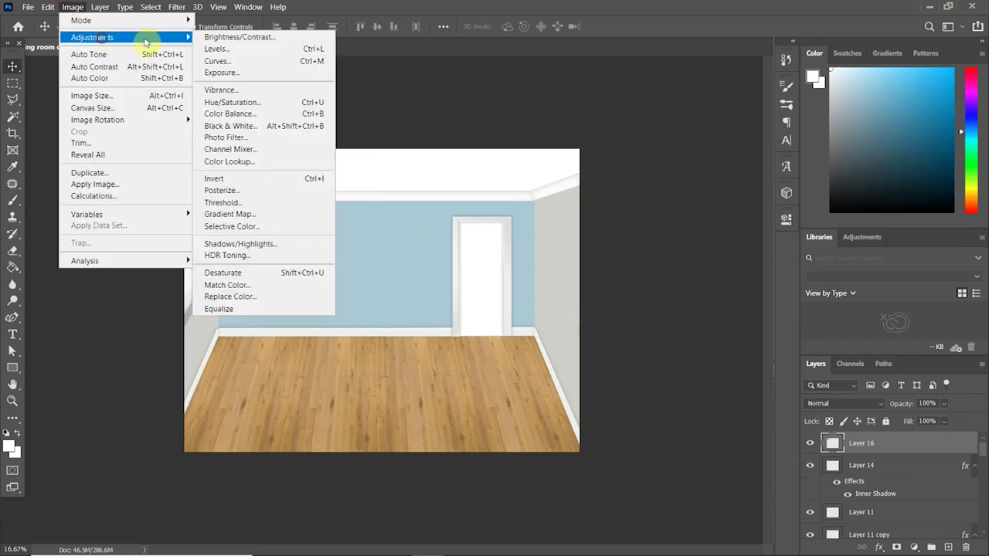
left_click(317, 35)
left_click_drag(587, 114, 626, 120)
left_click(685, 97)
key("v")
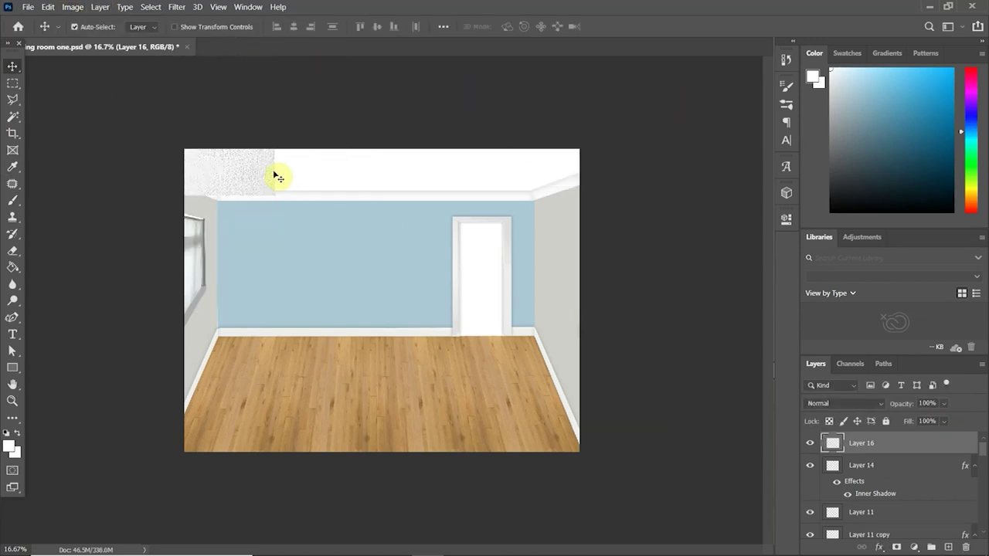
left_click_drag(273, 175, 352, 174)
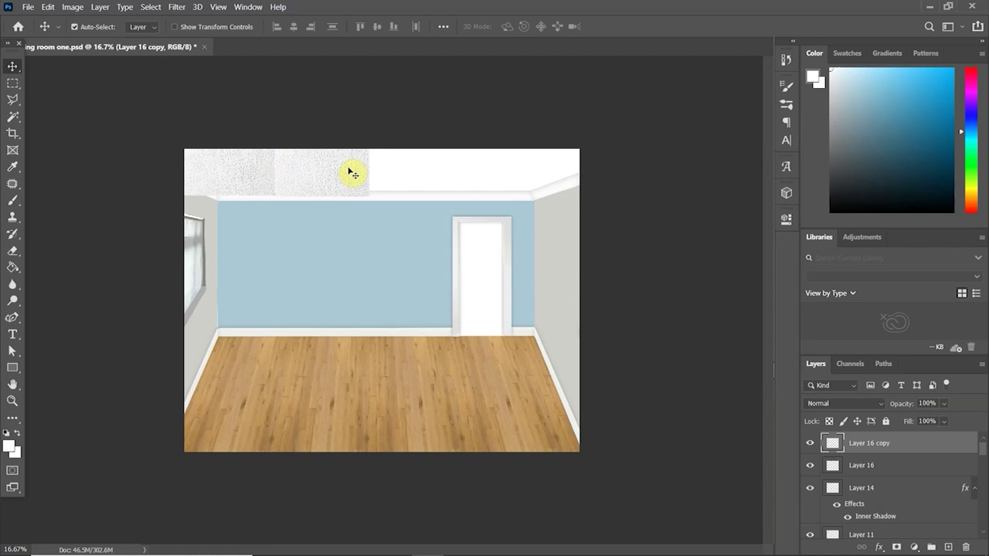
Repeat the texture tile across the ceiling and merge all copies into one layer.
key("ctrl+shift+alt+t")
key("ctrl+shift+alt+t")
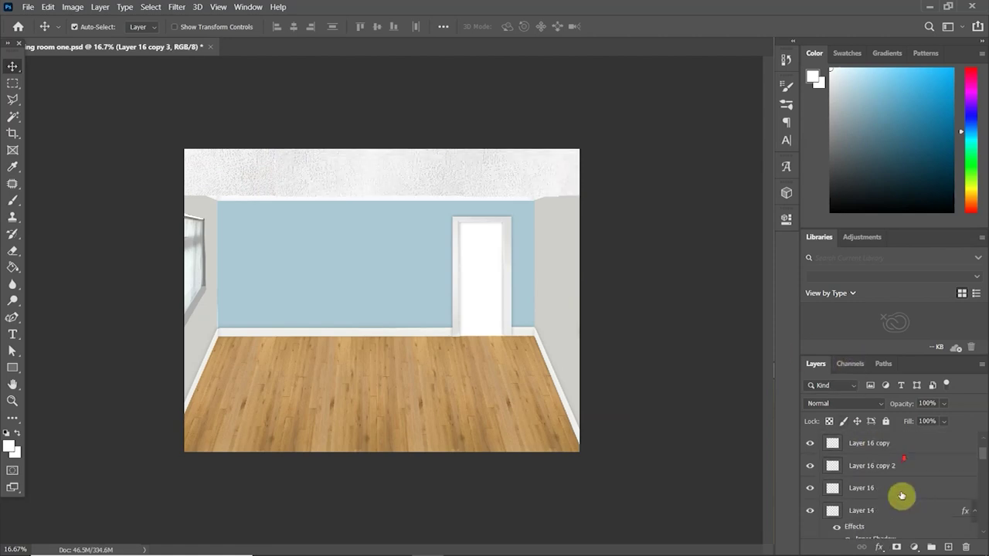
left_click(896, 497, "shift")
right_click(900, 474)
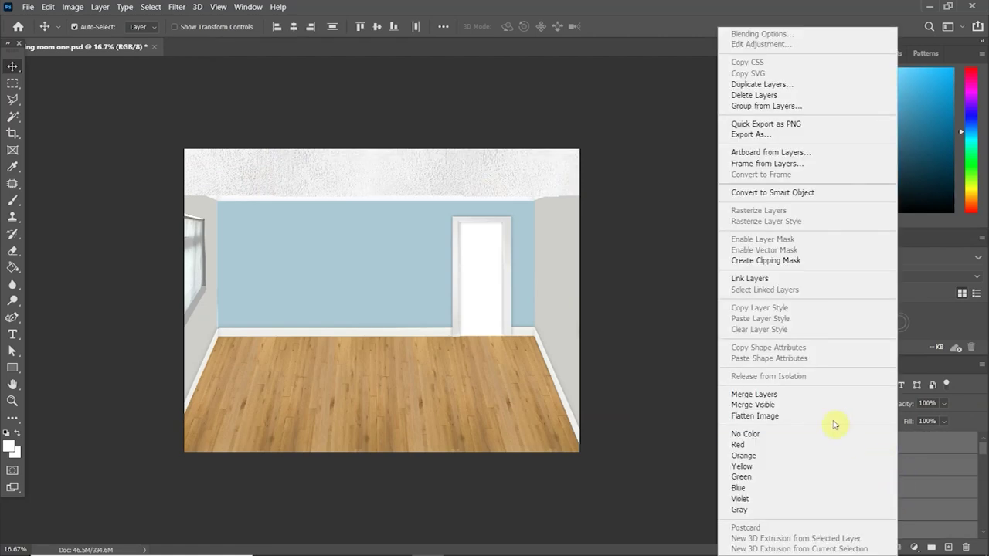
left_click(821, 394)
left_click(809, 442)
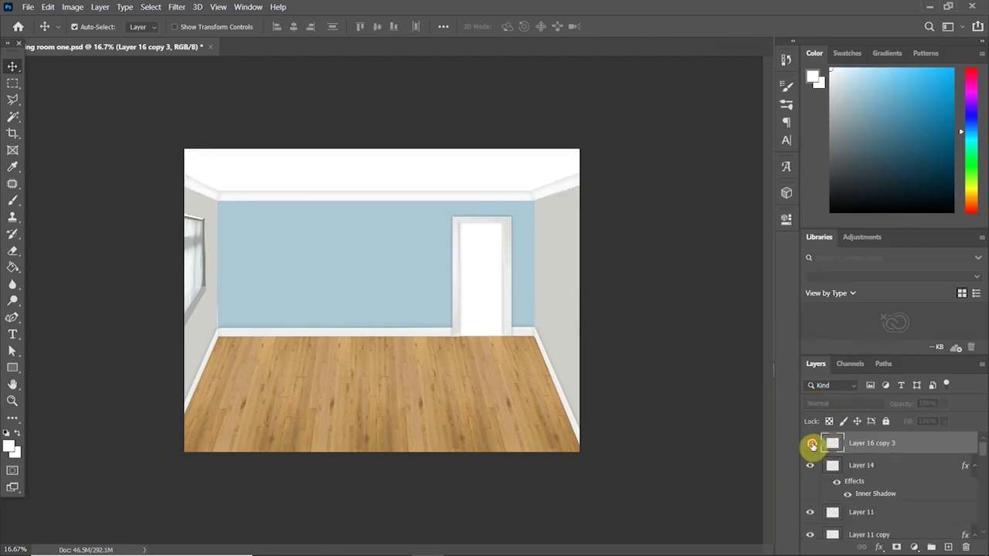
left_click(810, 443)
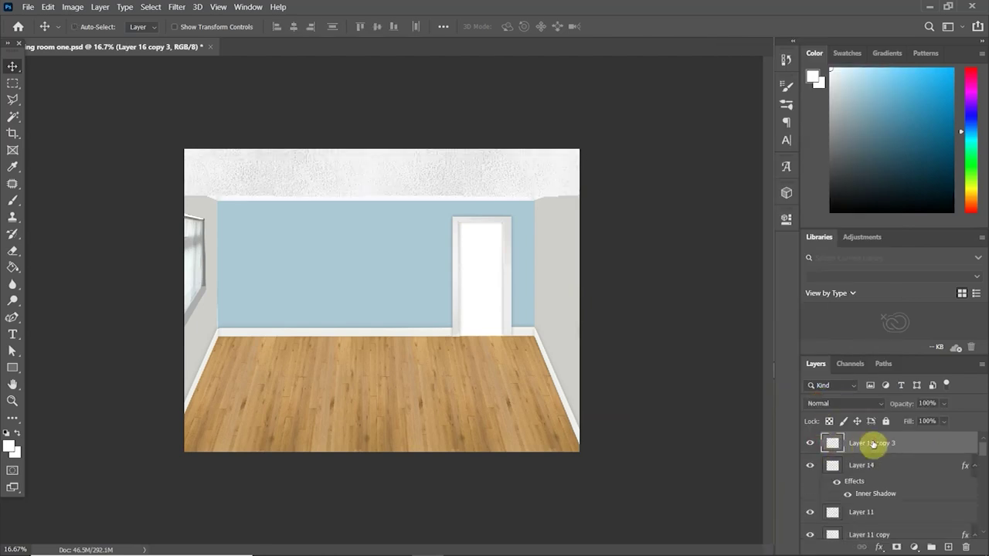
Send the merged ceiling texture layer three places down, beneath the coving.
key("ctrl+bracketleft")
key("ctrl+bracketleft")
key("ctrl+bracketleft")
key("ctrl+bracketleft")
key("ctrl+bracketleft")
key("ctrl+bracketleft")
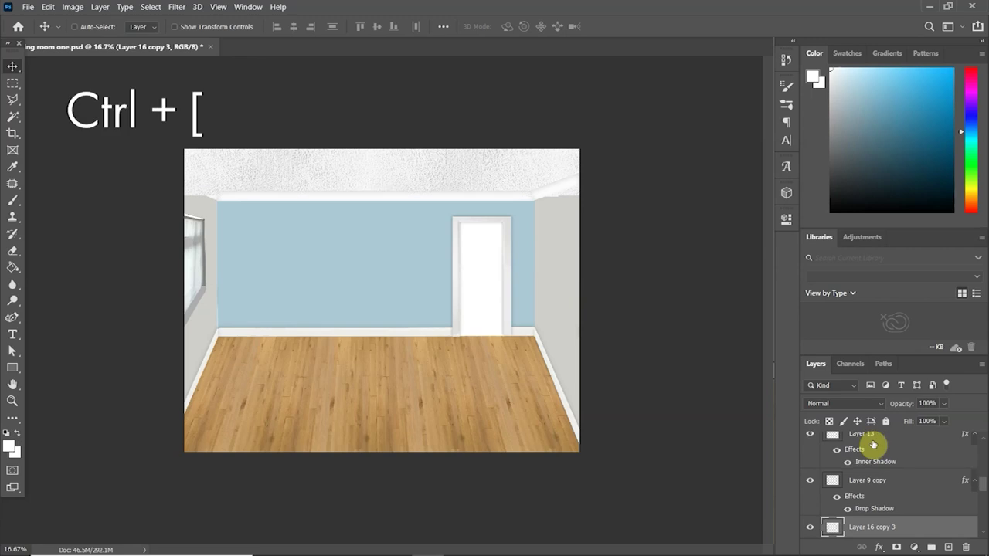
key("ctrl+bracketleft")
key("ctrl+bracketleft")
key("ctrl+bracketleft")
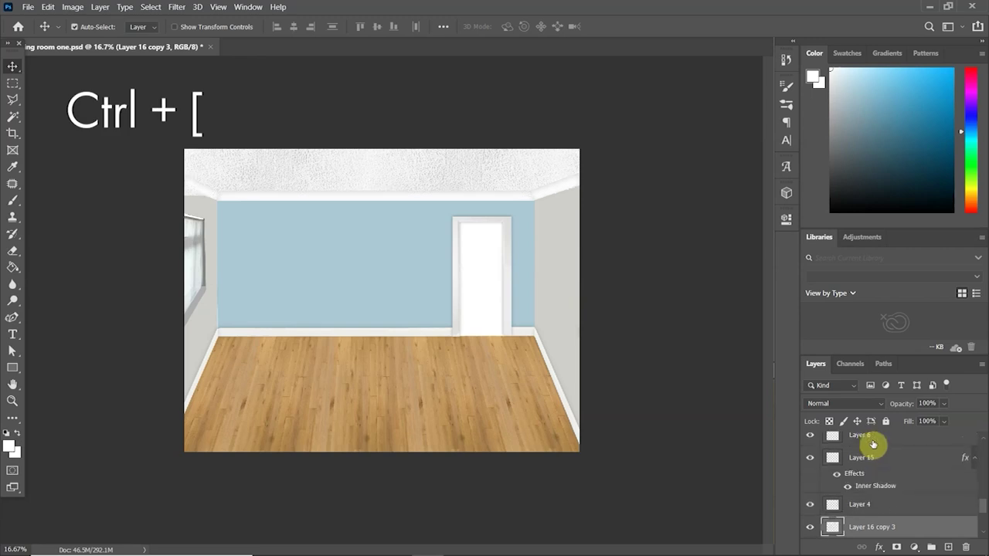
key("ctrl+bracketleft")
key("ctrl+minus")
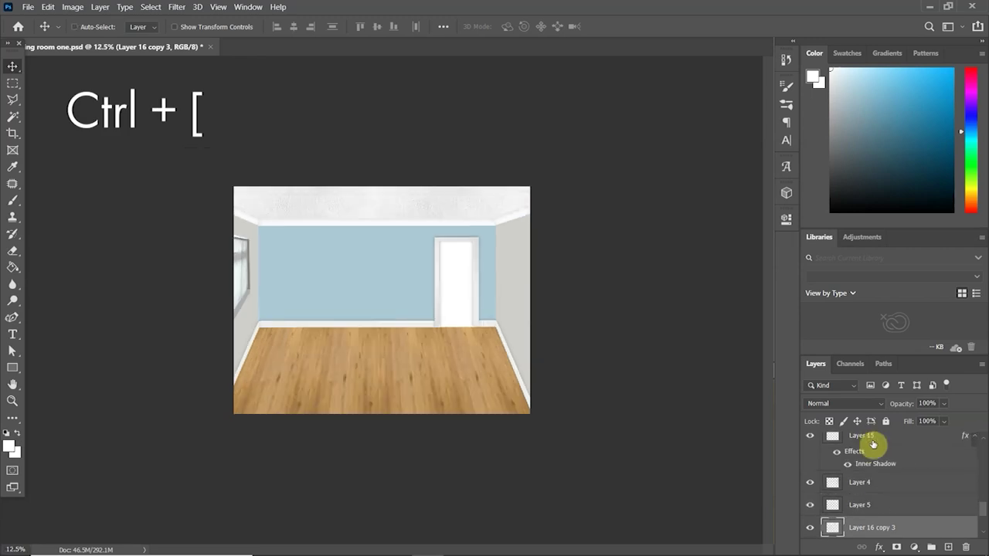
key("ctrl+plus")
key("ctrl+plus")
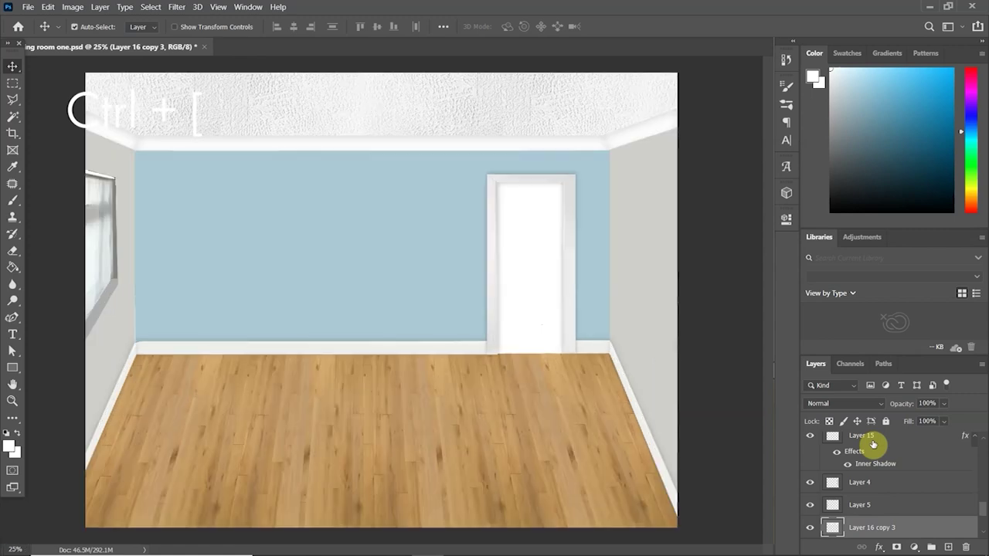
Bring up Windows Photos and flip through the reference photos to the dining-room photo.
mouse_move(654, 545)
left_click(555, 545)
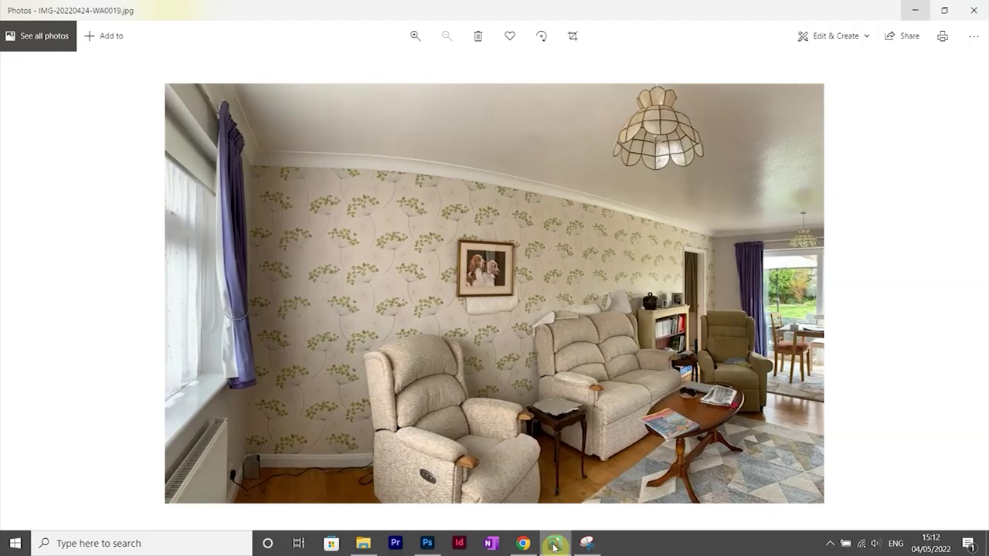
key("Right")
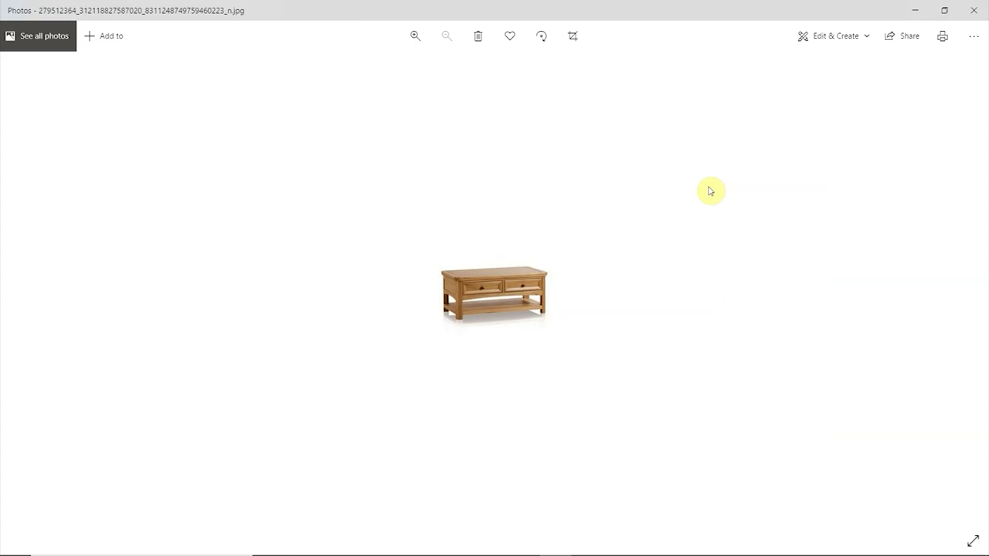
key("Left")
key("Left")
key("Right")
key("Left")
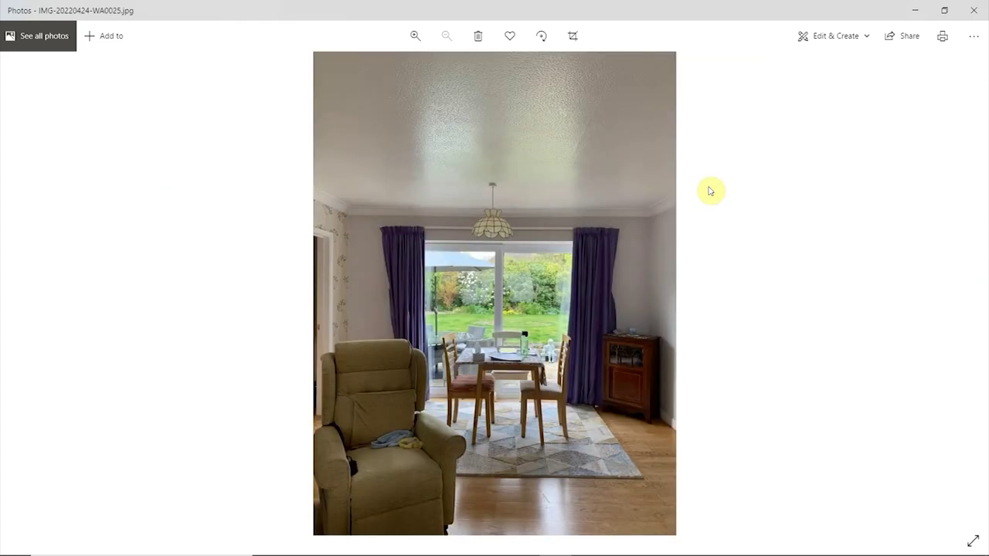
Zoom the dining-room photo to 118% and pan to its textured ceiling.
left_click(414, 36)
left_click(415, 37)
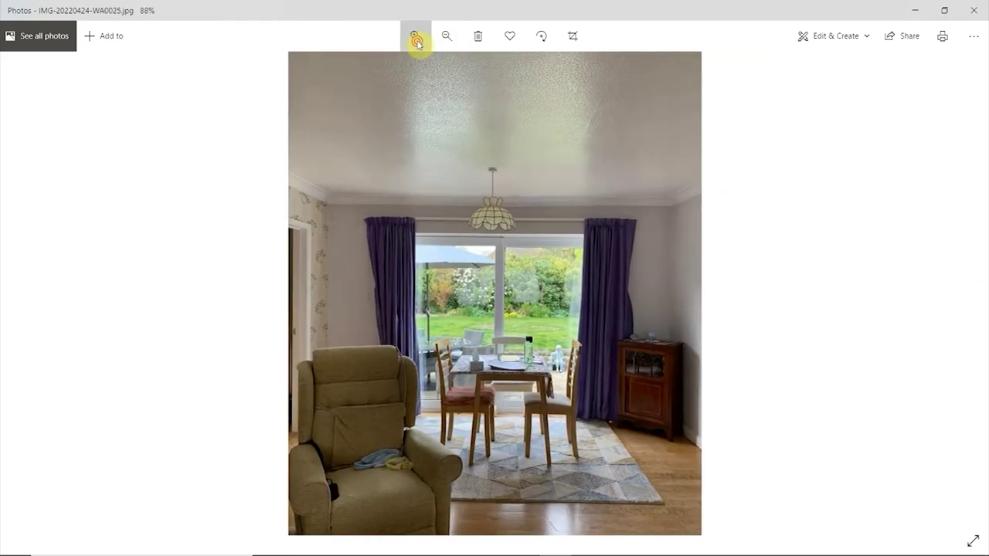
left_click(415, 36)
left_click_drag(560, 90, 536, 326)
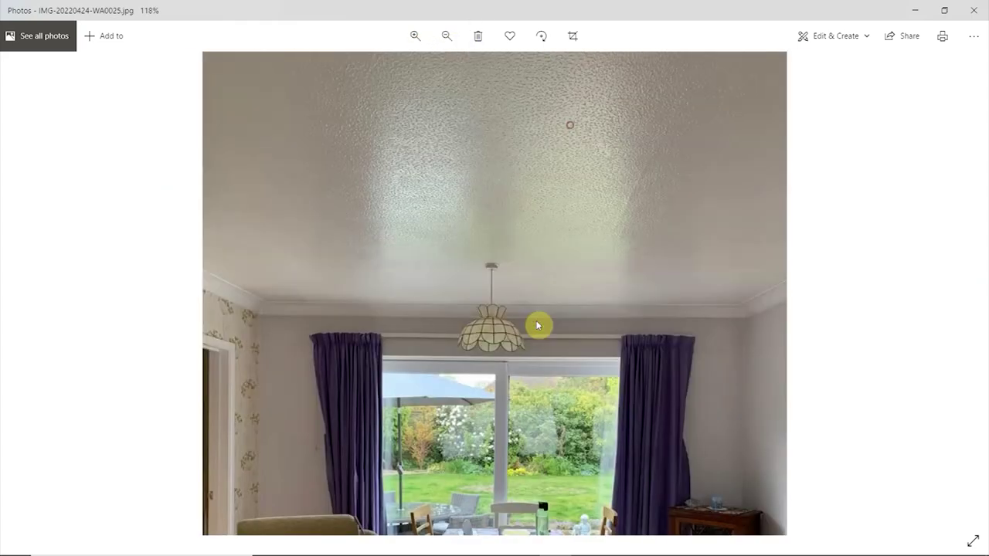
Minimize the photo viewer, briefly recall the dining-room photo, then minimize it again.
left_click(918, 9)
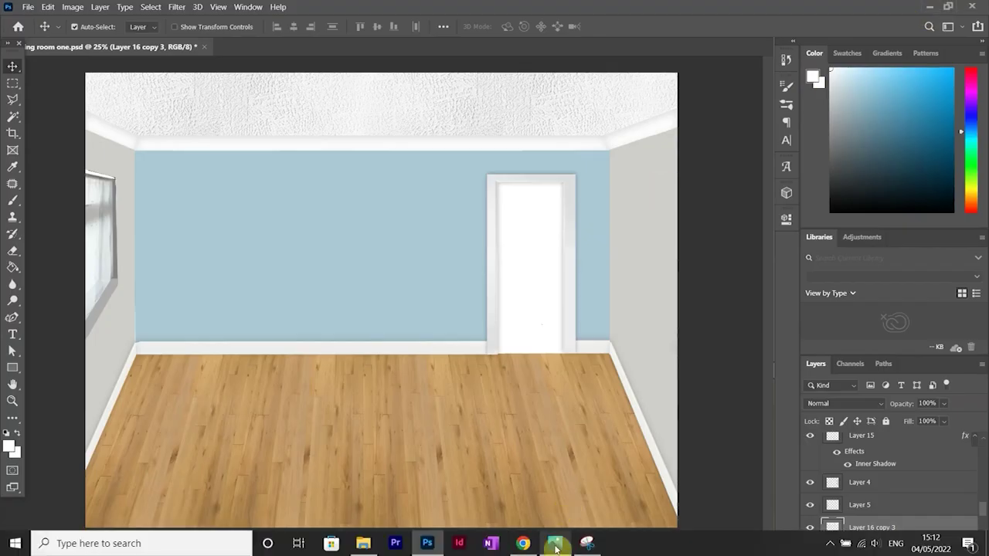
left_click(551, 545)
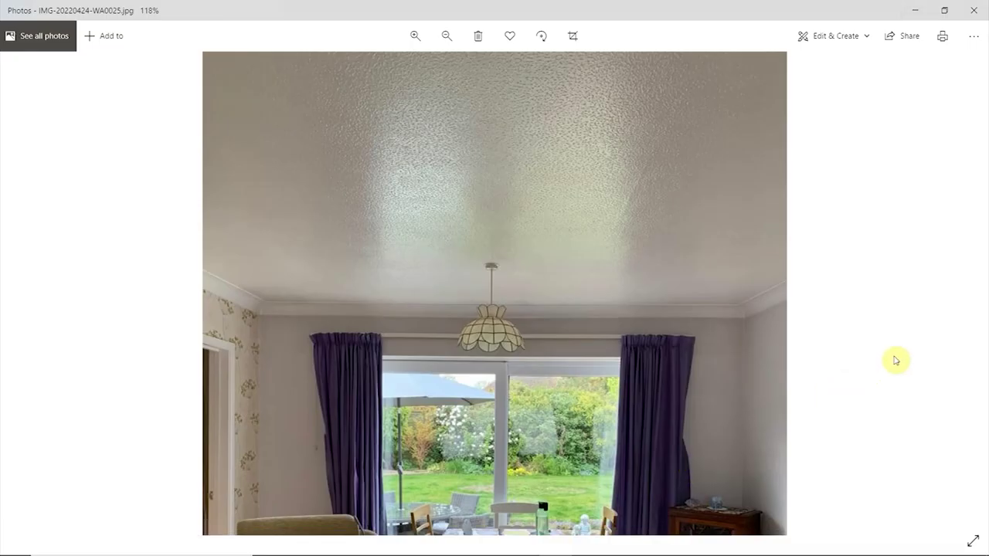
left_click(915, 9)
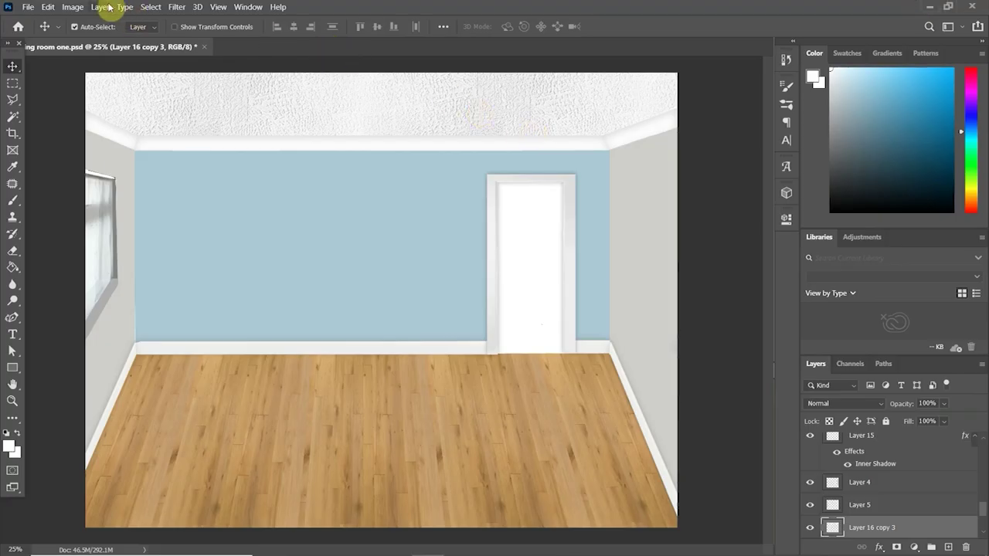
Lower the ceiling texture layer's opacity to about 52% so the stipple reads fainter.
left_click(72, 7)
mouse_move(141, 37)
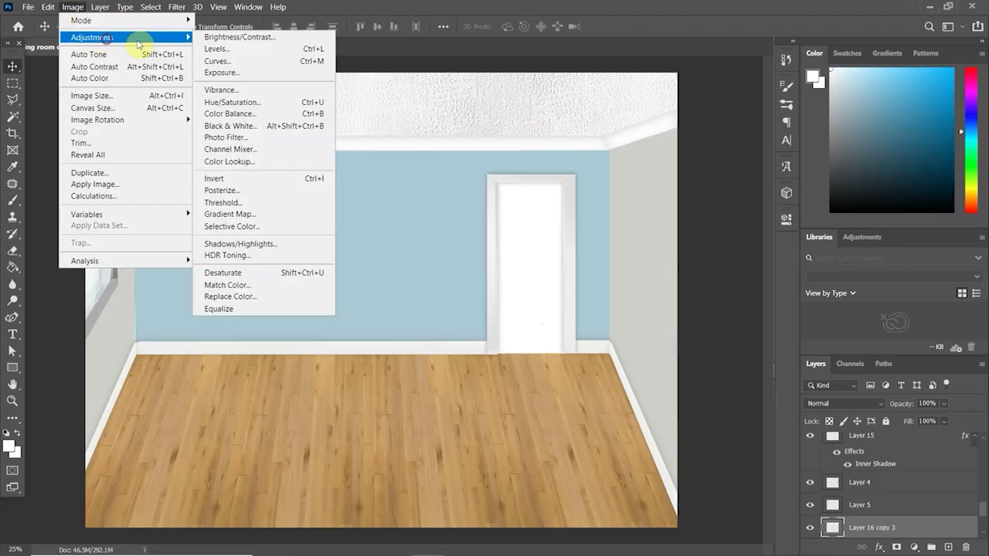
left_click(947, 409)
left_click_drag(942, 421, 912, 422)
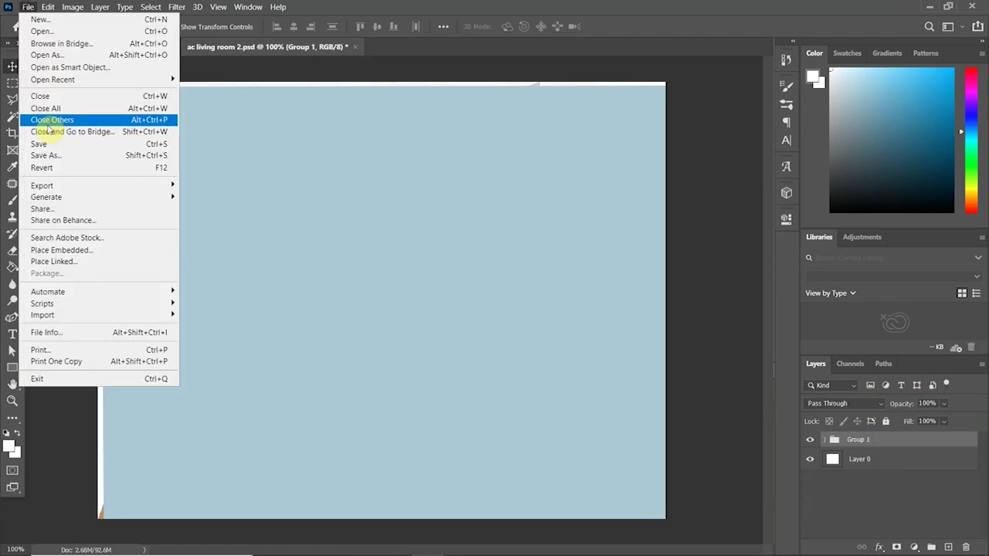
key("Escape")
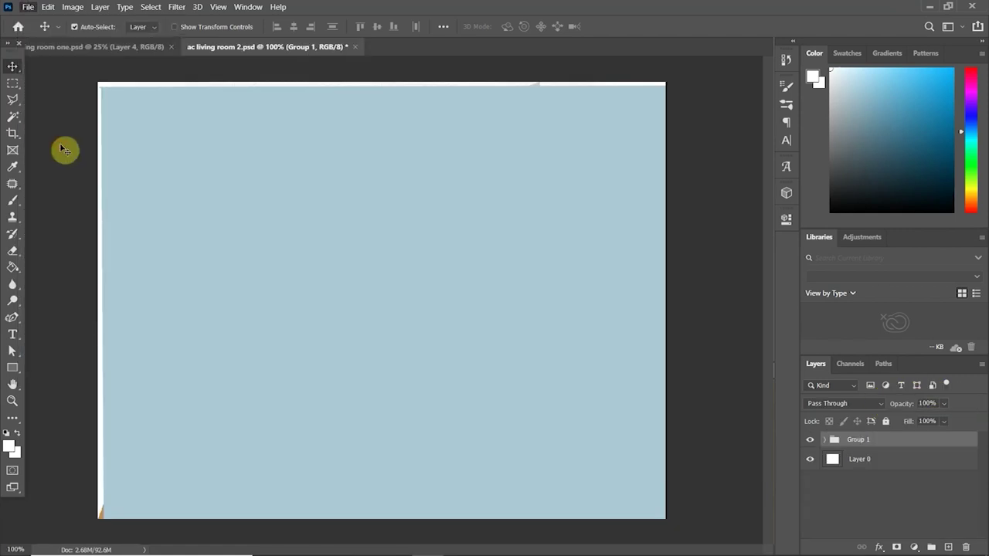
Close the ac living room 2.psd document and scroll through the Layers panel.
left_click(350, 47)
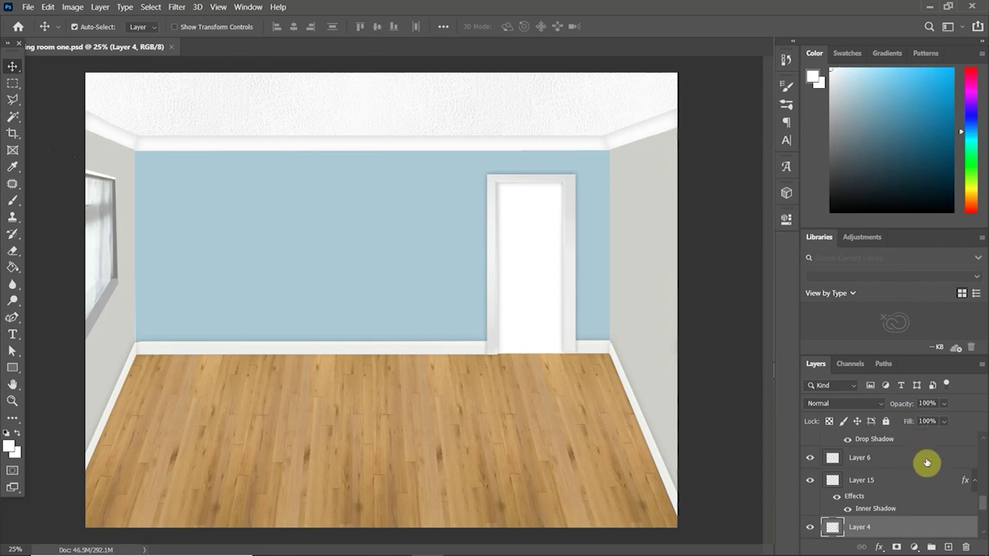
scroll(927, 462, "down", 5)
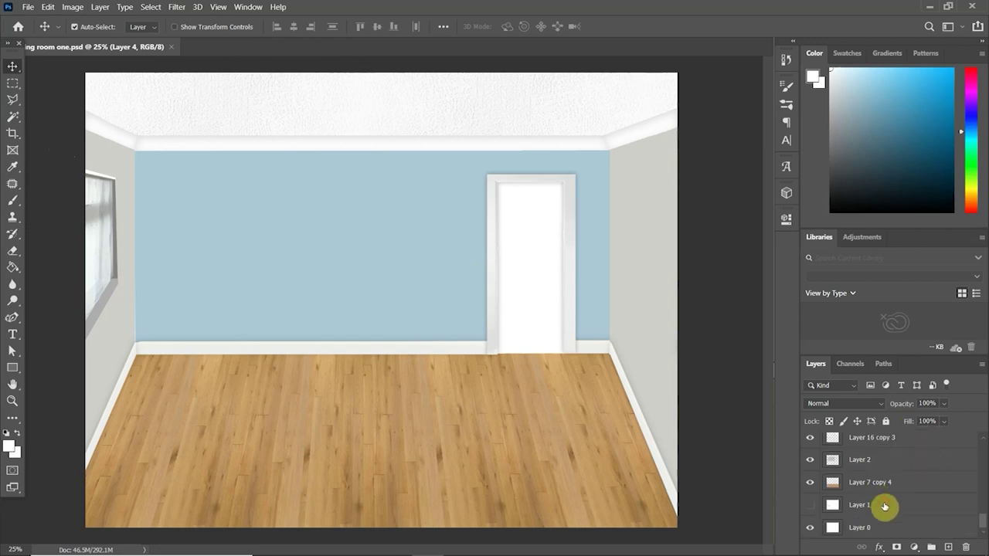
scroll(884, 506, "up", 10)
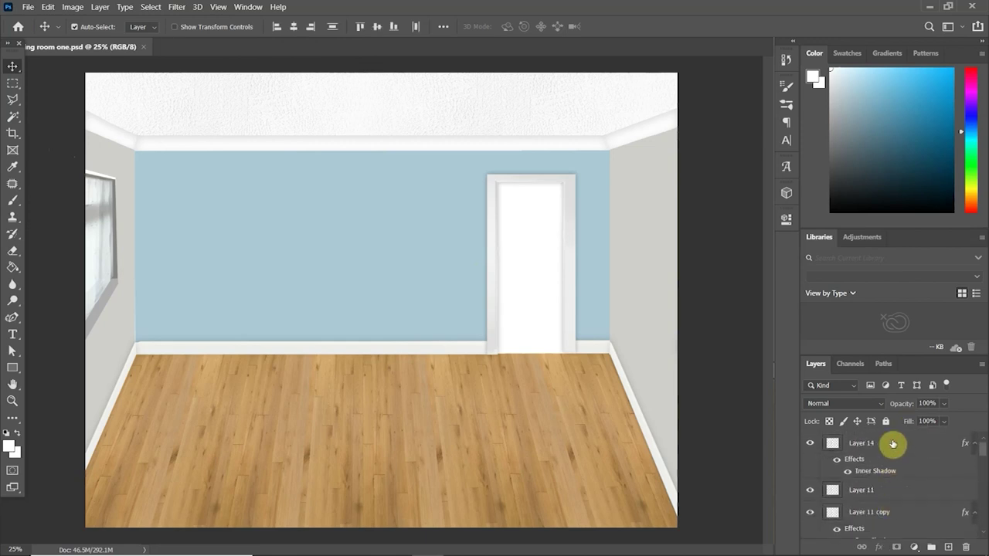
left_click_drag(979, 448, 983, 532)
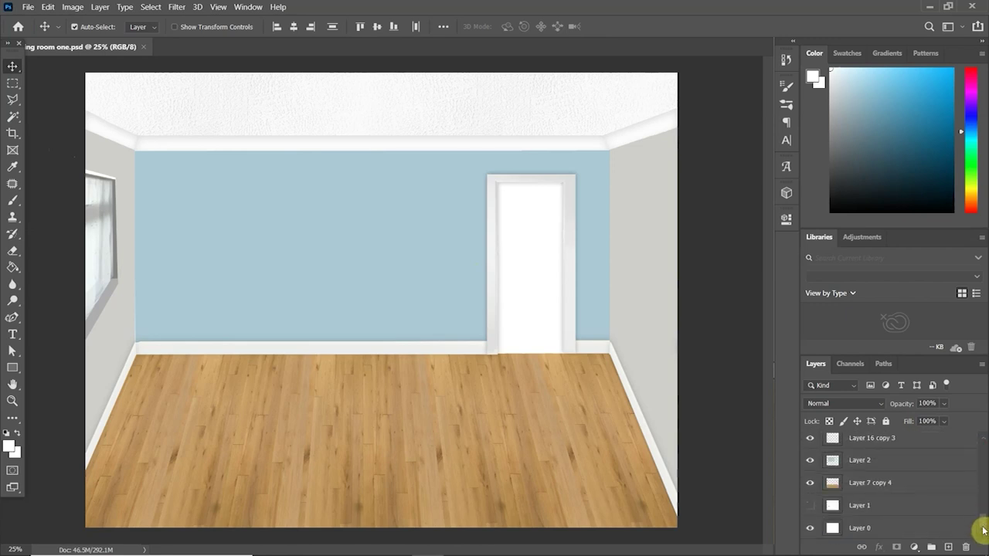
Select Layer 1 through Layer 14 and merge them into one layer.
left_click(896, 508)
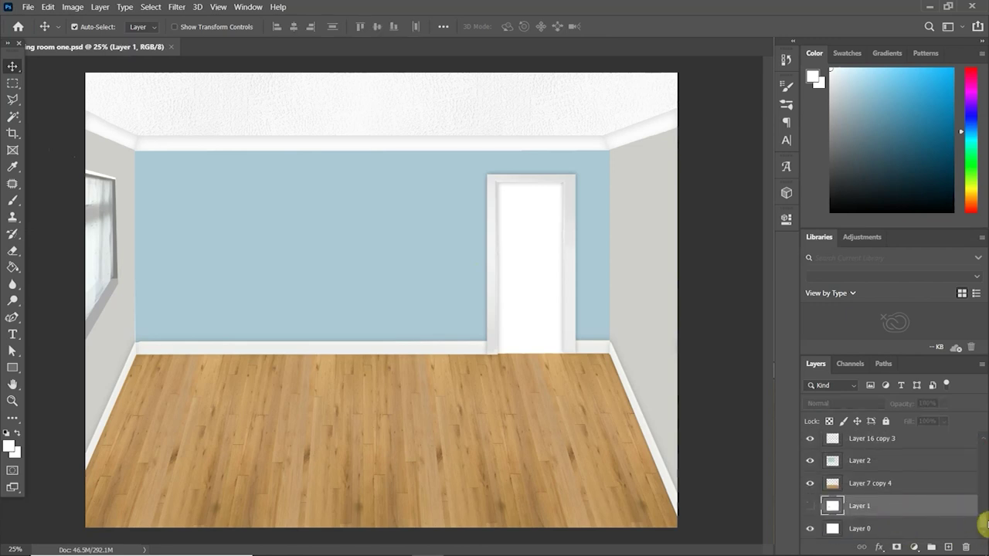
left_click_drag(978, 526, 971, 489)
left_click(876, 451, "ctrl")
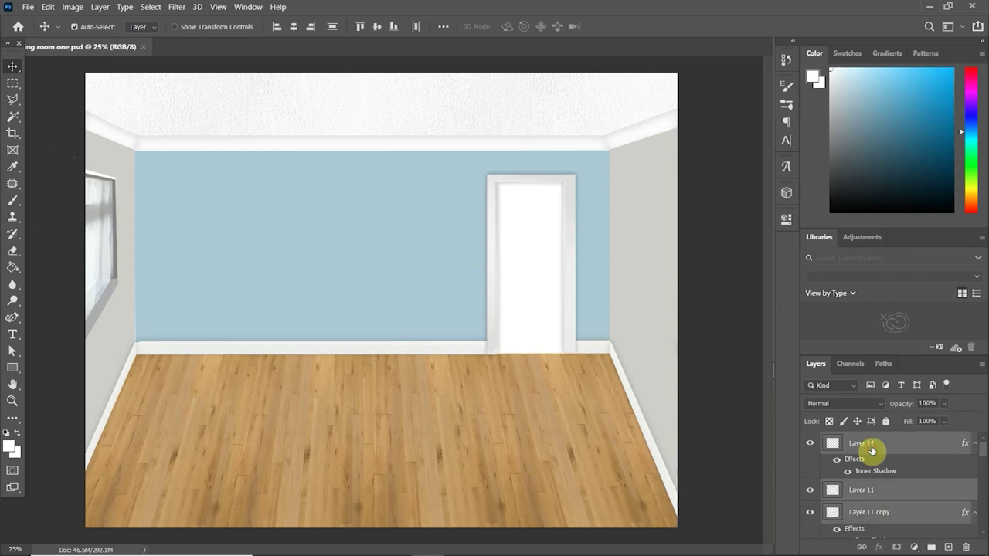
right_click(950, 448)
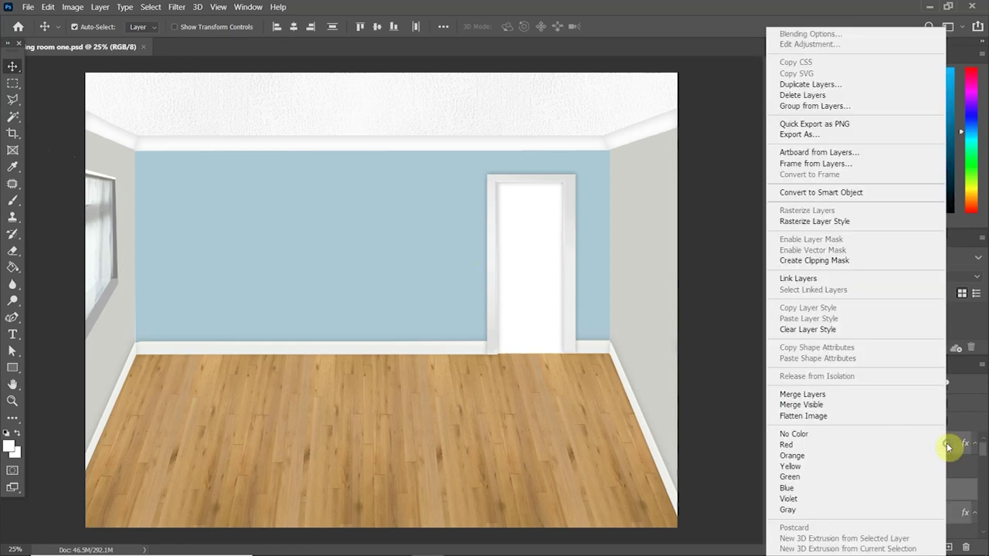
left_click(850, 395)
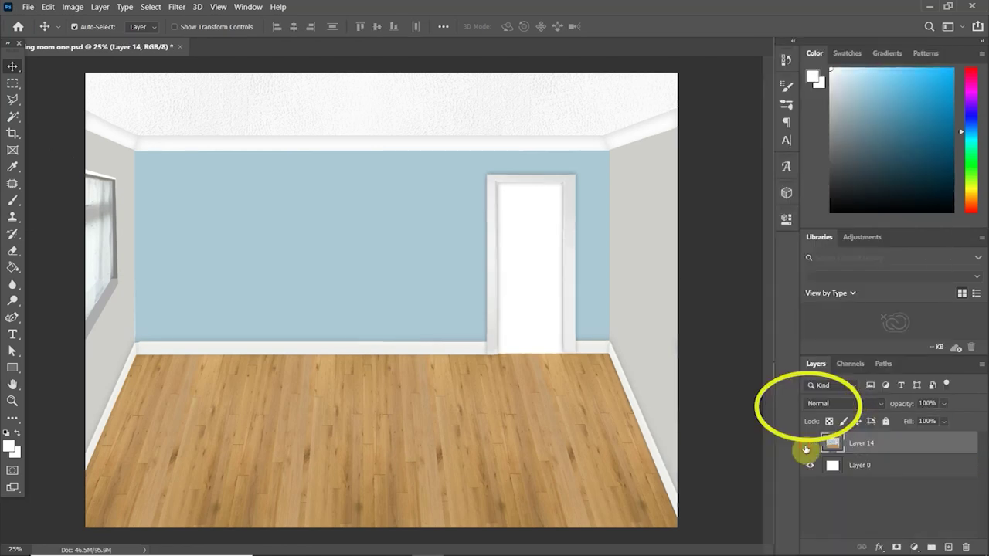
Free-transform the merged room layer, stretching it sideways to about 119% width.
left_click(808, 445)
left_click(808, 445)
key("ctrl+t")
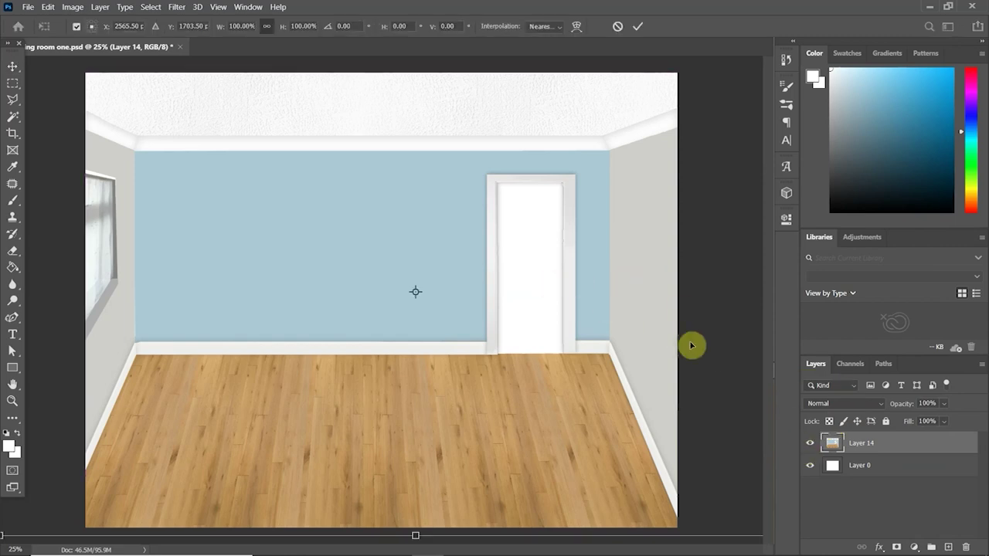
key("ctrl+minus")
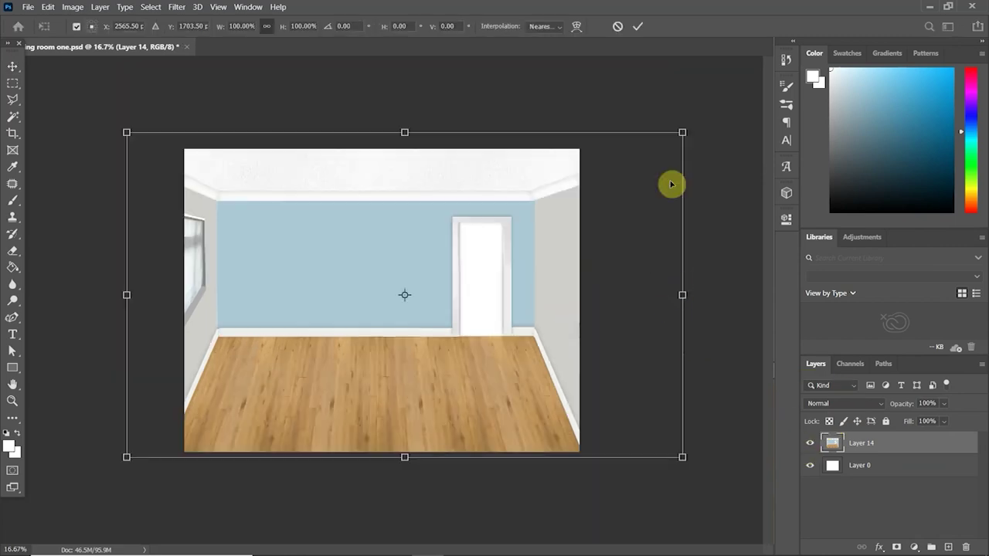
left_click_drag(683, 132, 553, 234)
key("ctrl+z")
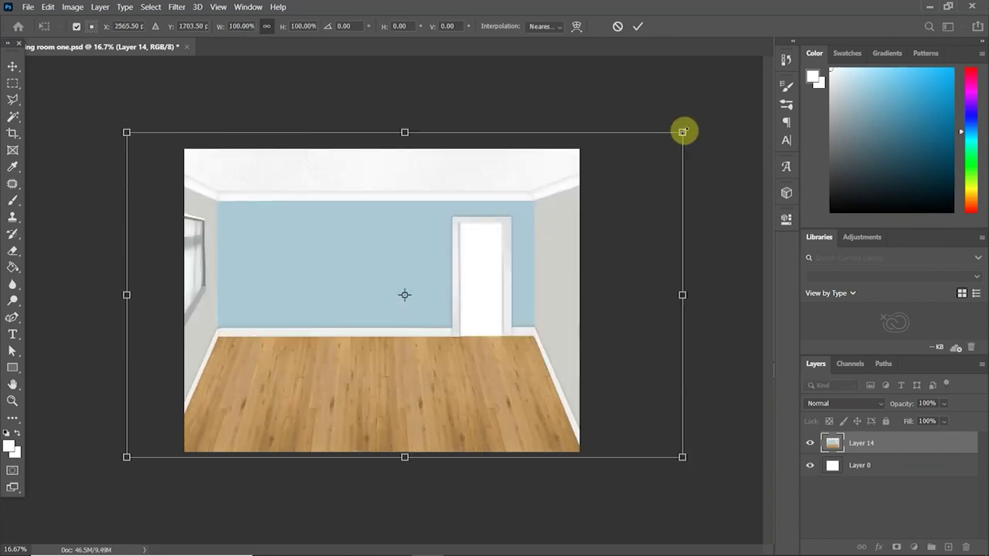
left_click_drag(681, 294, 718, 298)
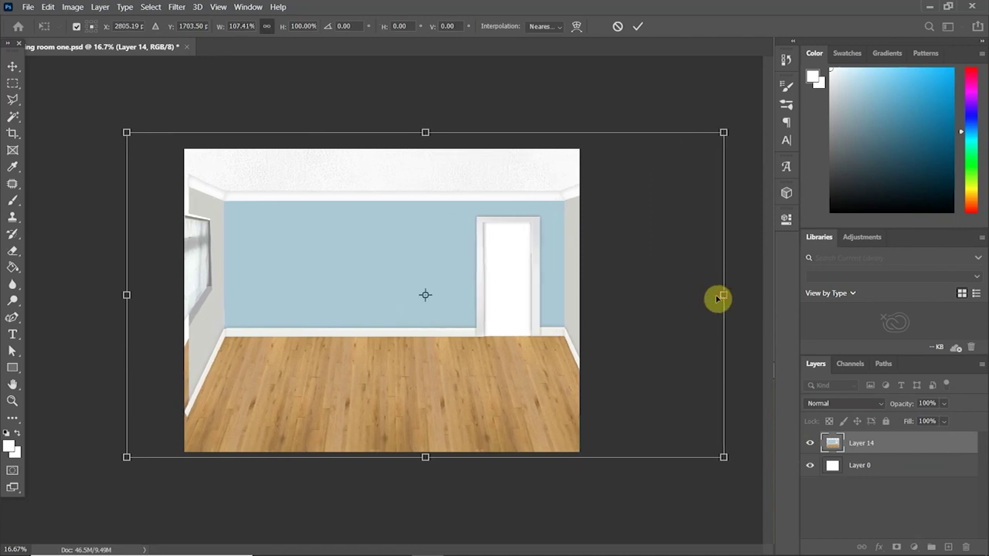
key("ctrl+z")
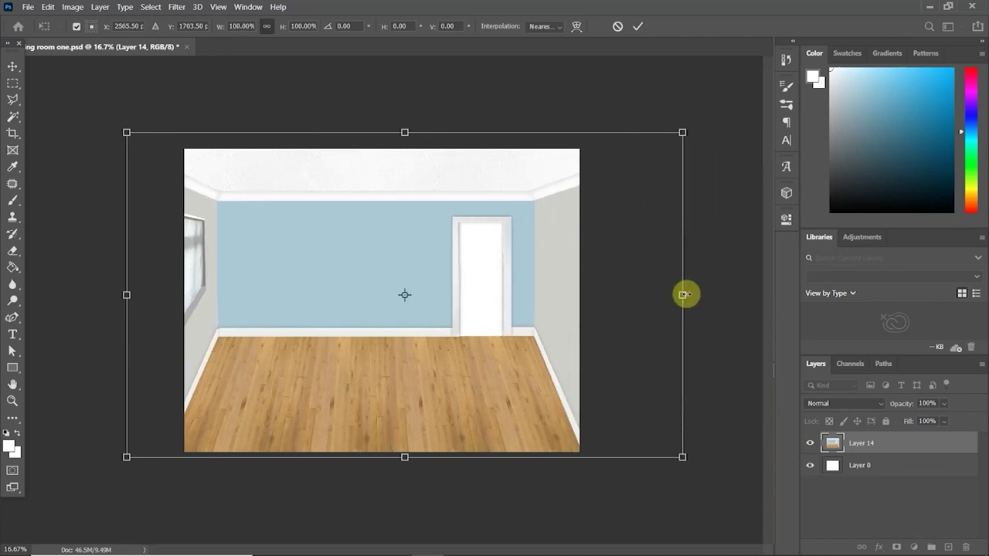
left_click_drag(680, 299, 783, 297)
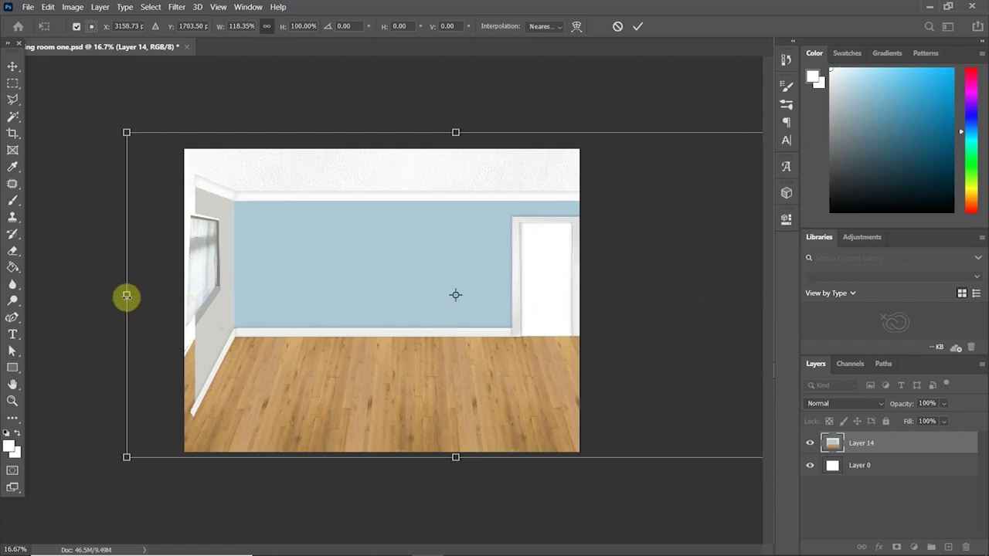
left_click_drag(127, 296, 114, 296)
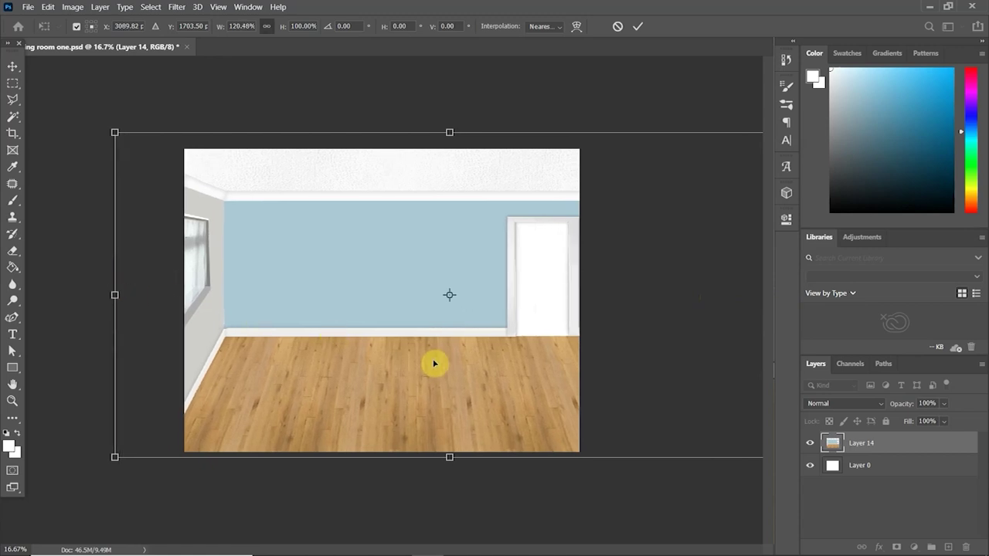
key("ctrl+minus")
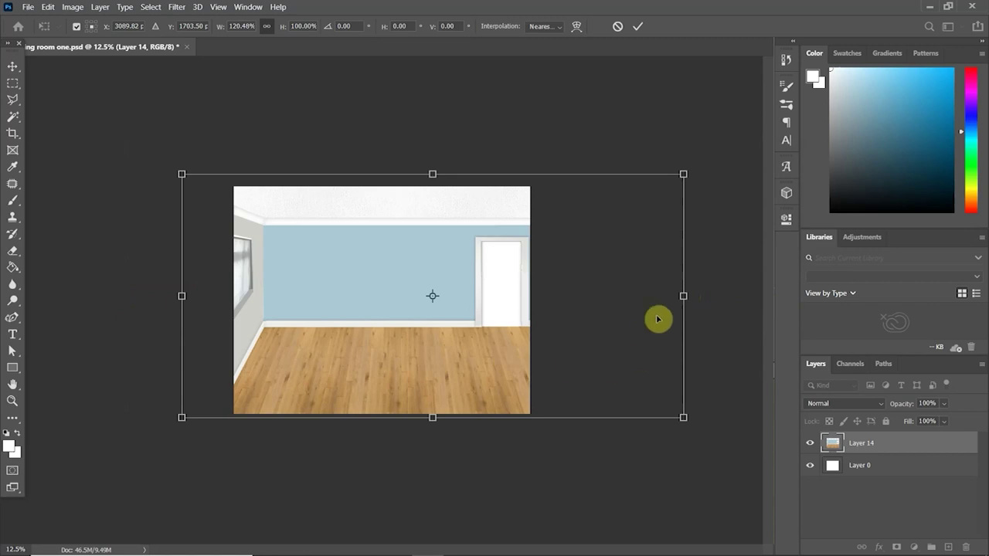
left_click_drag(685, 296, 679, 297)
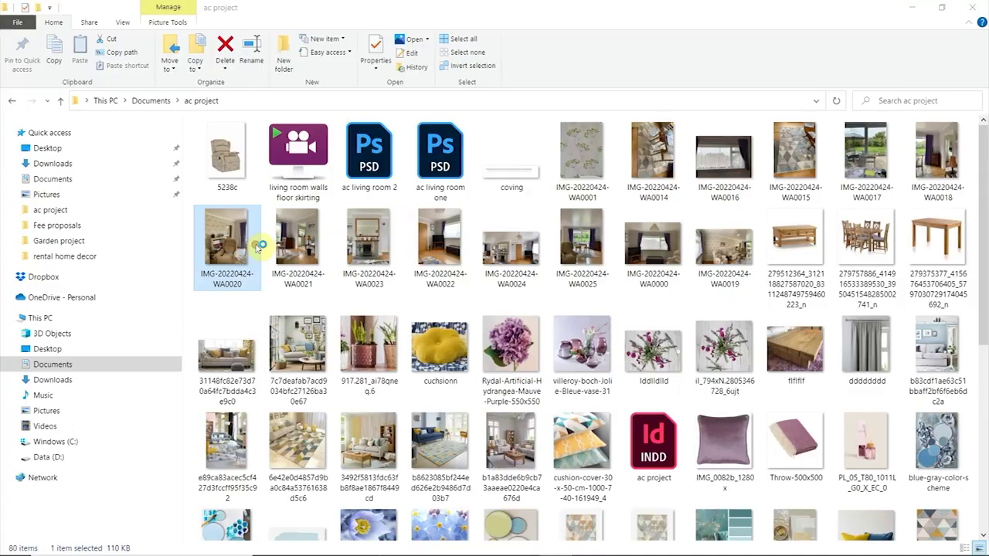
Browse to the wide living-room reference photo, then return to the sofa image.
double_click(257, 249)
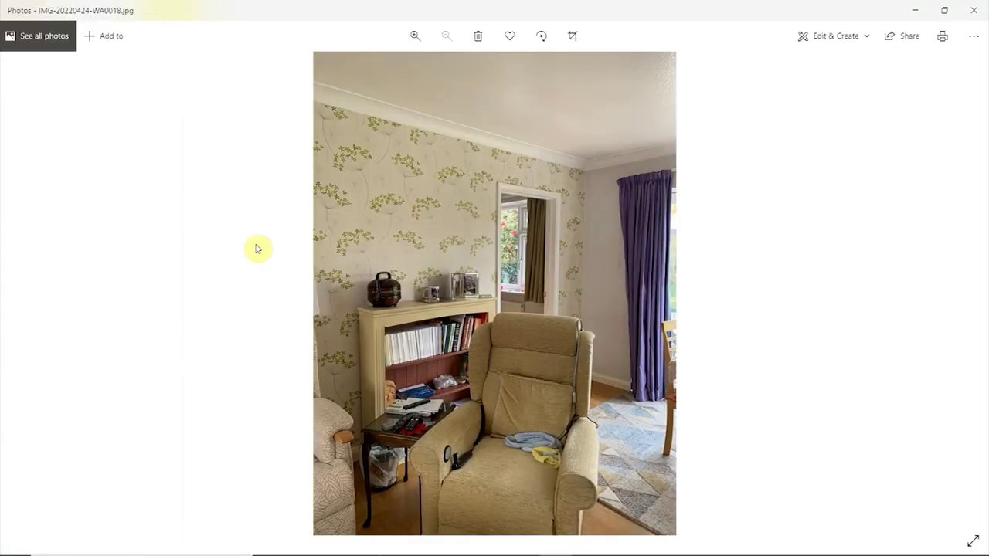
key("Right")
key("Right")
key("Right")
key("Right")
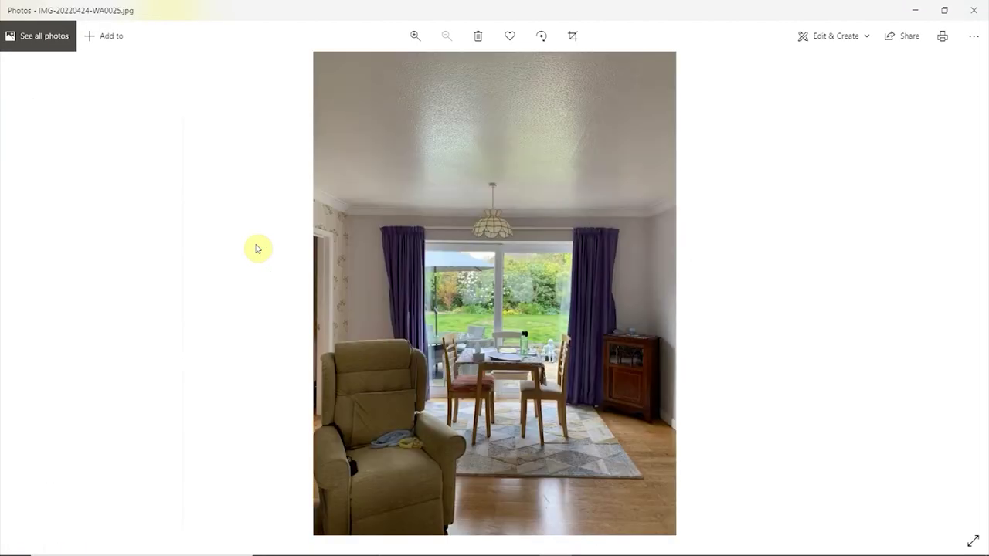
key("Right")
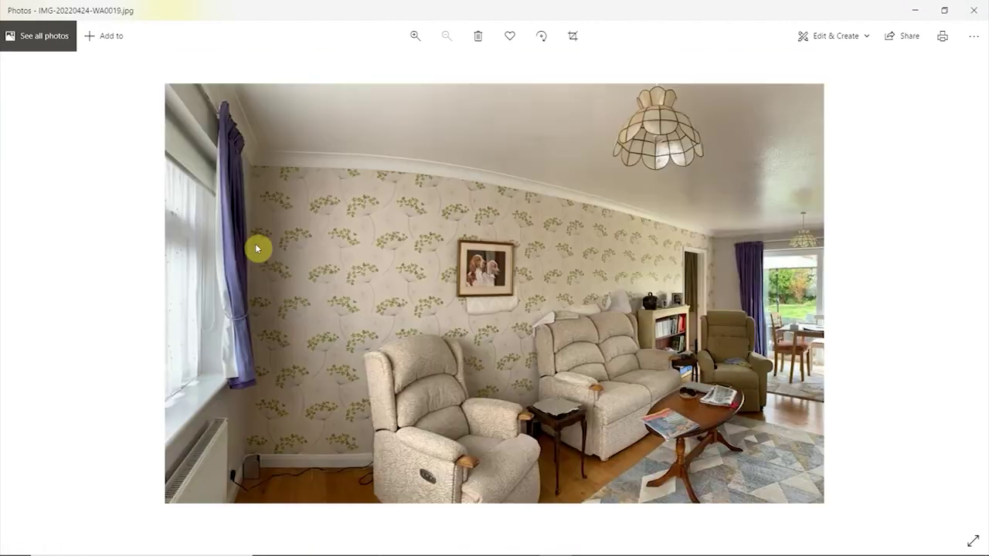
left_click(910, 8)
left_click(973, 7)
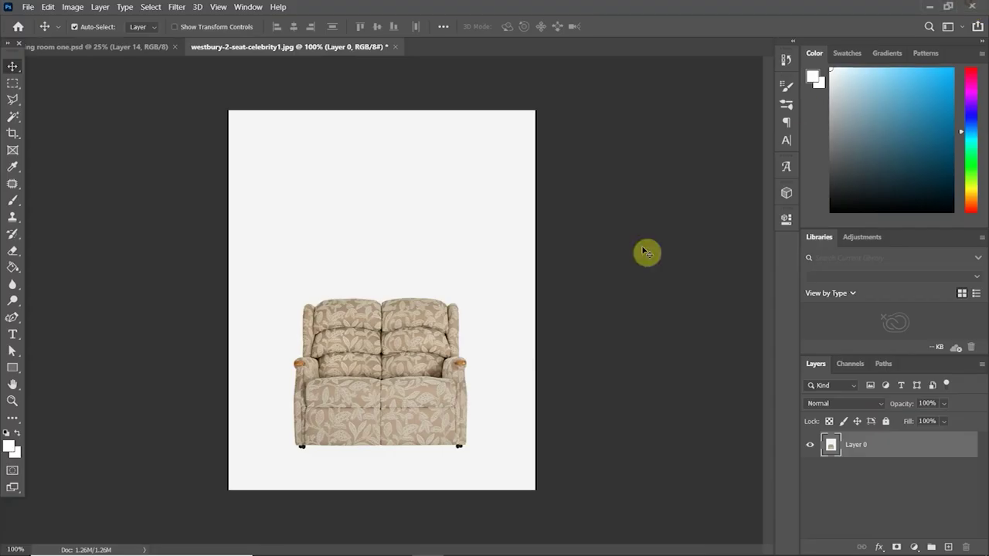
Pick the Magic Eraser and try erasing the sofa's white background, undoing the attempt.
left_click(13, 250)
left_click(13, 250)
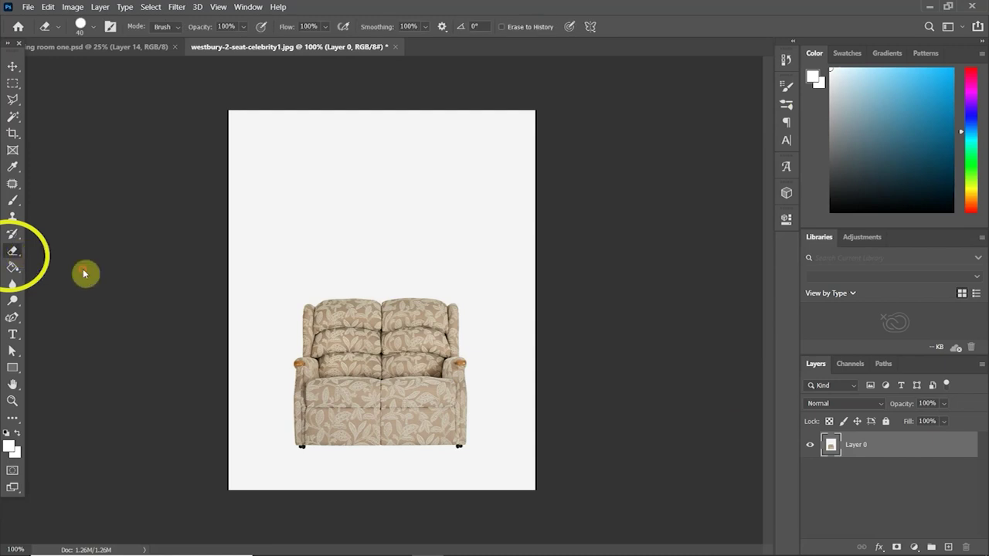
left_click(319, 209)
key("ctrl+plus")
key("ctrl+plus")
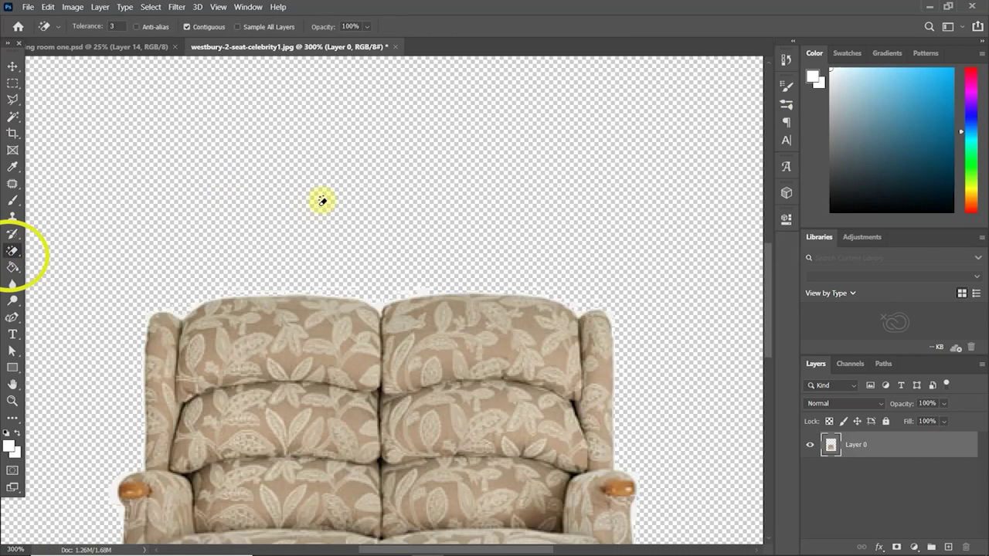
left_click(378, 307)
key("ctrl+z")
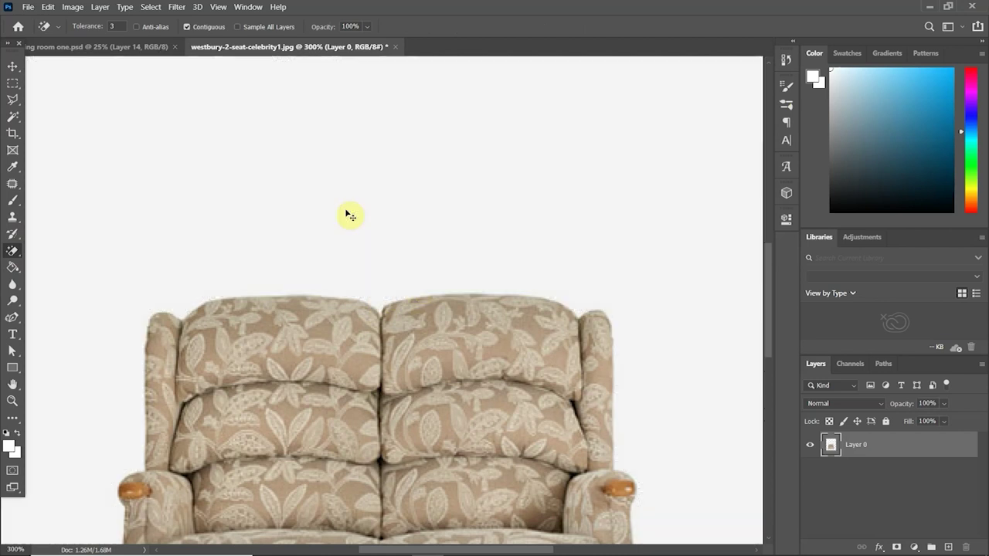
Set Magic Eraser tolerance to 63 and erase the white background around the sofa.
left_click_drag(84, 26, 239, 142)
left_click(239, 142)
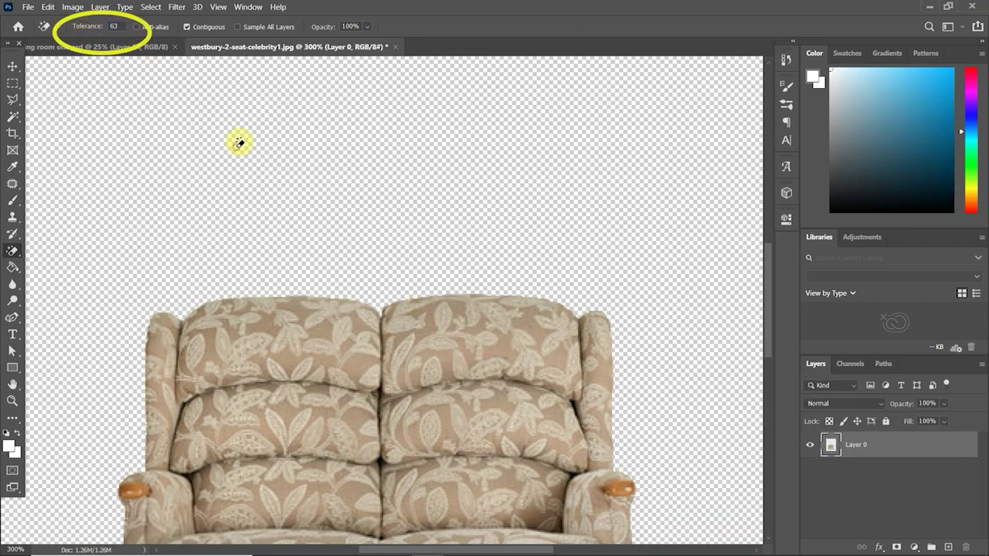
key("ctrl+0")
key("ctrl+plus")
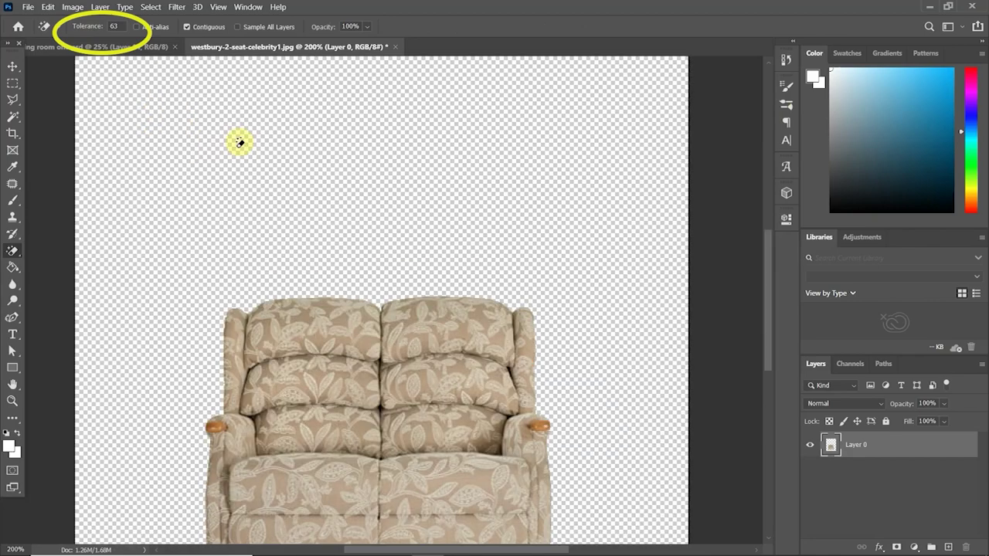
key("ctrl+0")
Dock the living-room photo on the right half, then undo an accidental erase on the sofa.
left_click(552, 543)
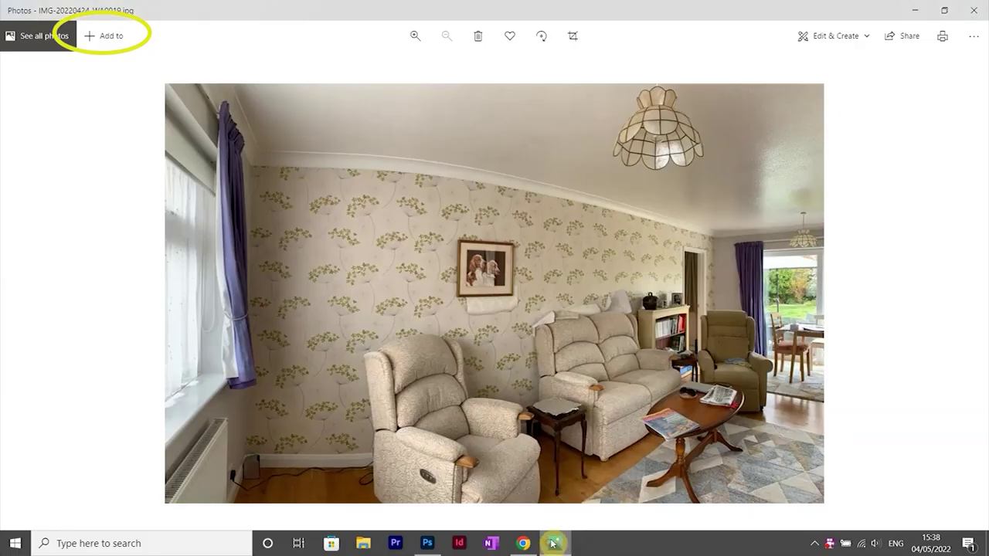
left_click_drag(514, 7, 982, 231)
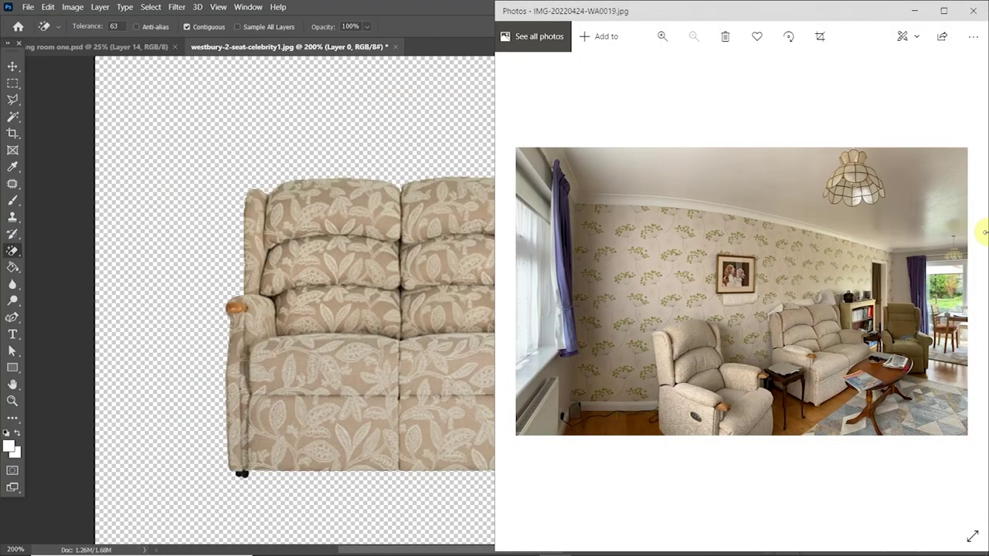
left_click(332, 247)
left_click(334, 254)
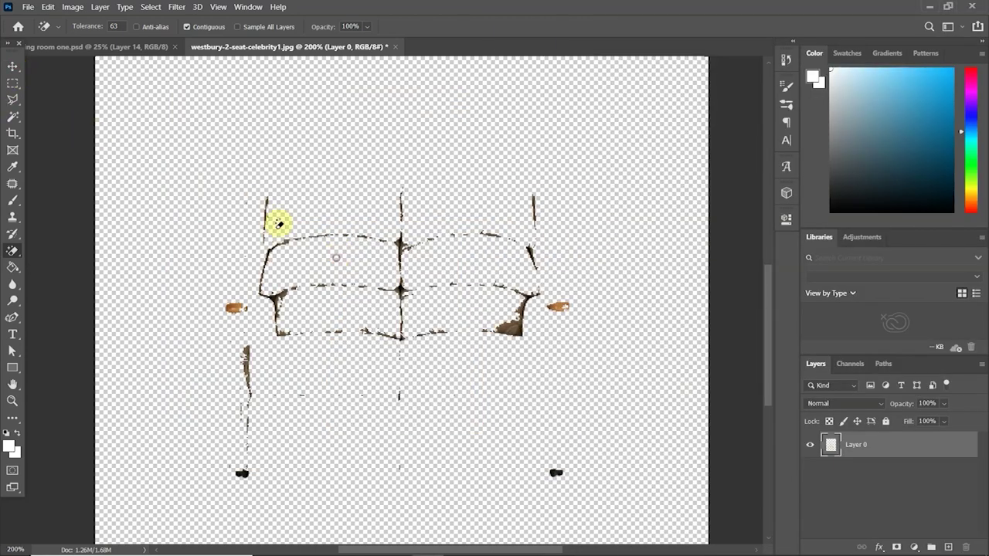
key("ctrl+z")
Brighten the sofa with Brightness/Contrast, brightness 26.
key("v")
left_click(72, 6)
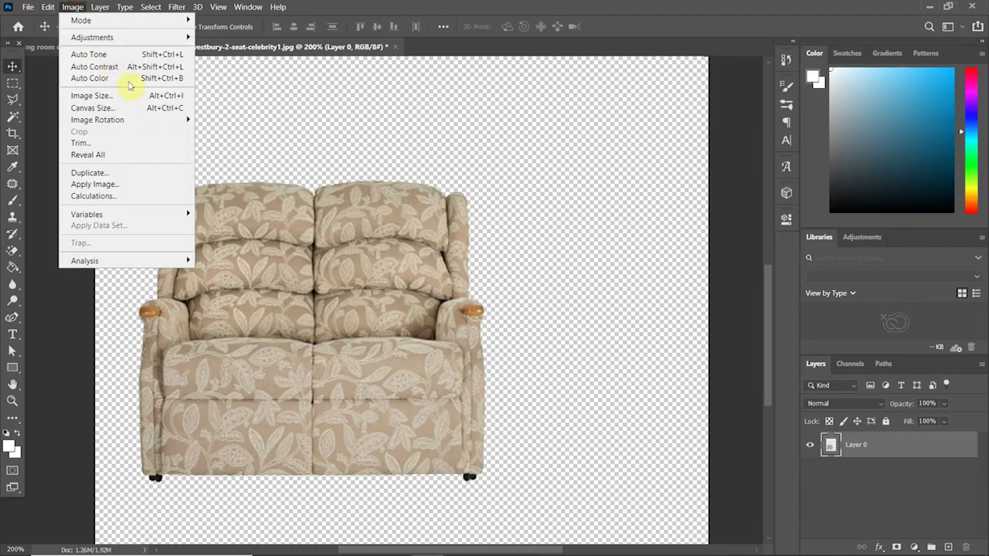
mouse_move(127, 40)
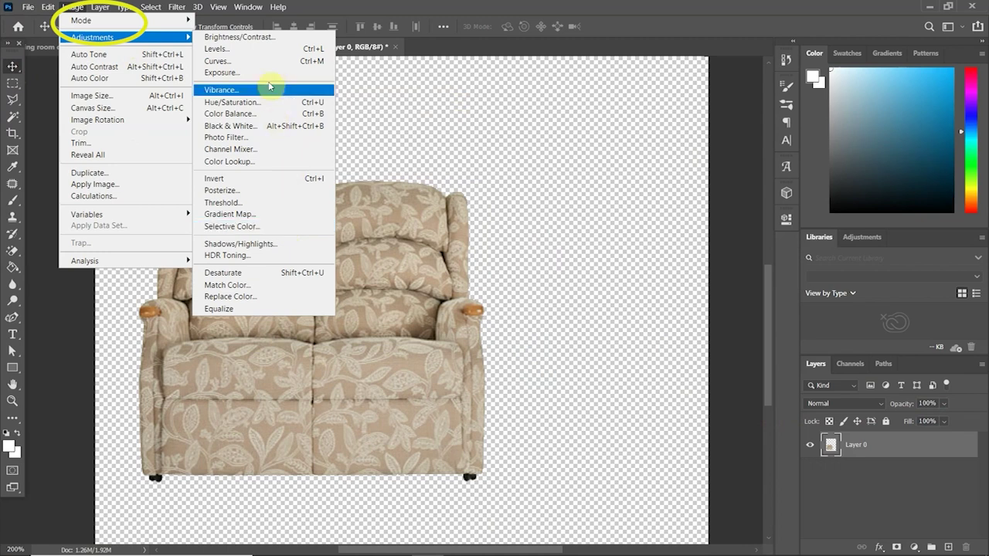
left_click(259, 37)
mouse_move(582, 144)
left_mouse_down()
mouse_move(558, 146)
mouse_move(626, 147)
mouse_move(563, 145)
left_mouse_up()
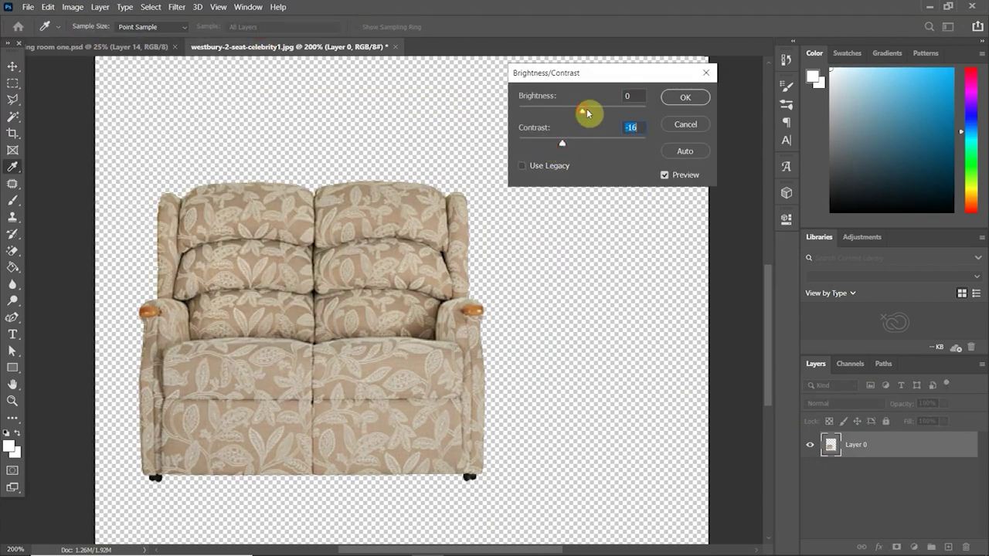
left_click_drag(587, 113, 593, 113)
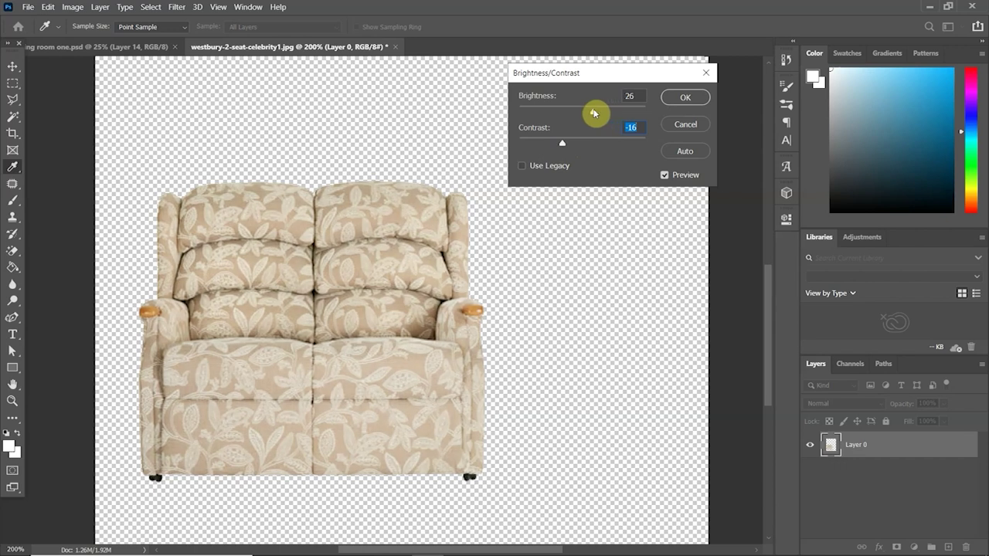
left_click(670, 100)
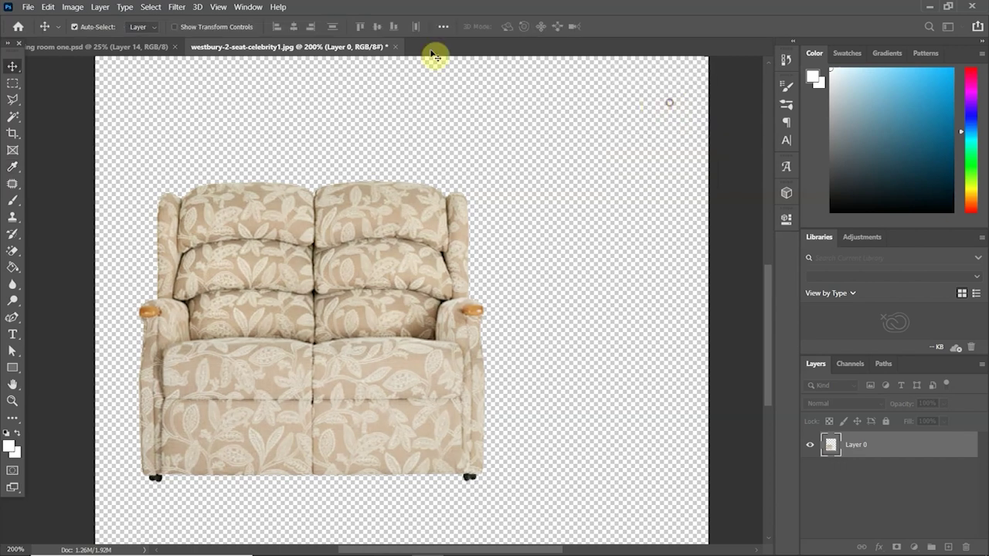
Lighten the sofa's tones with Levels and drag it into the room collage.
left_click(73, 7)
mouse_move(96, 38)
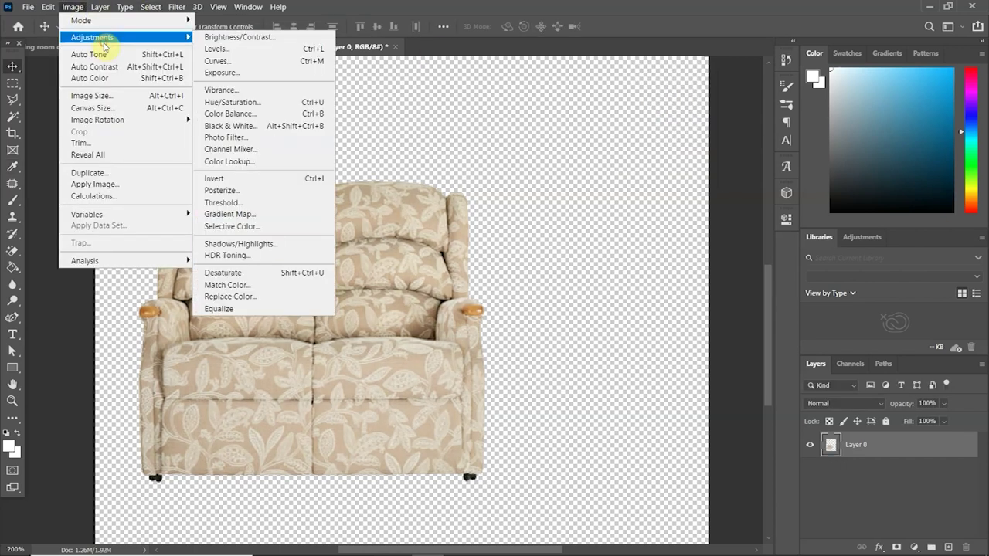
left_click(247, 48)
left_click_drag(765, 229, 795, 230)
key("Return")
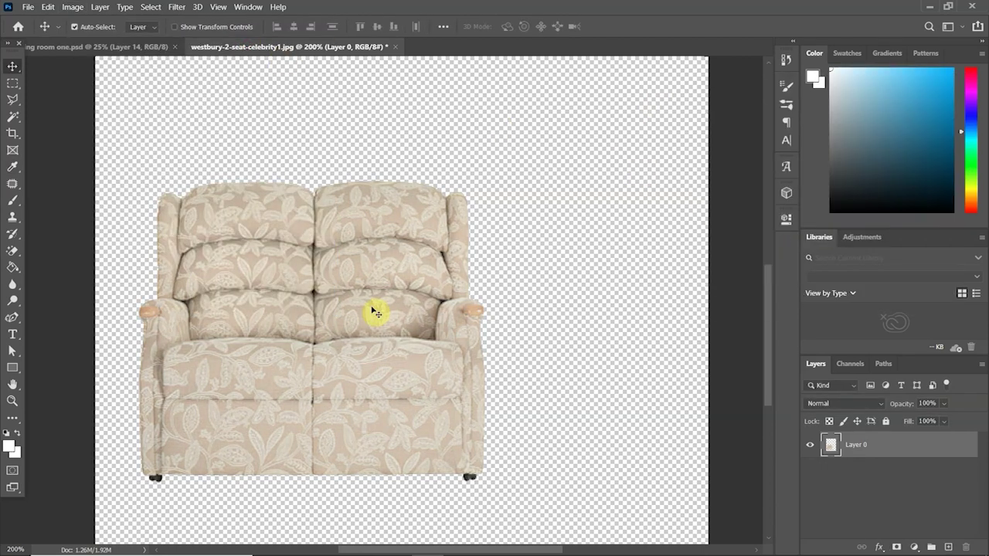
left_click_drag(376, 309, 580, 408)
Set the sofa (Layer 15) left of centre against the blue back wall's skirting.
key("ctrl+t")
key("Return")
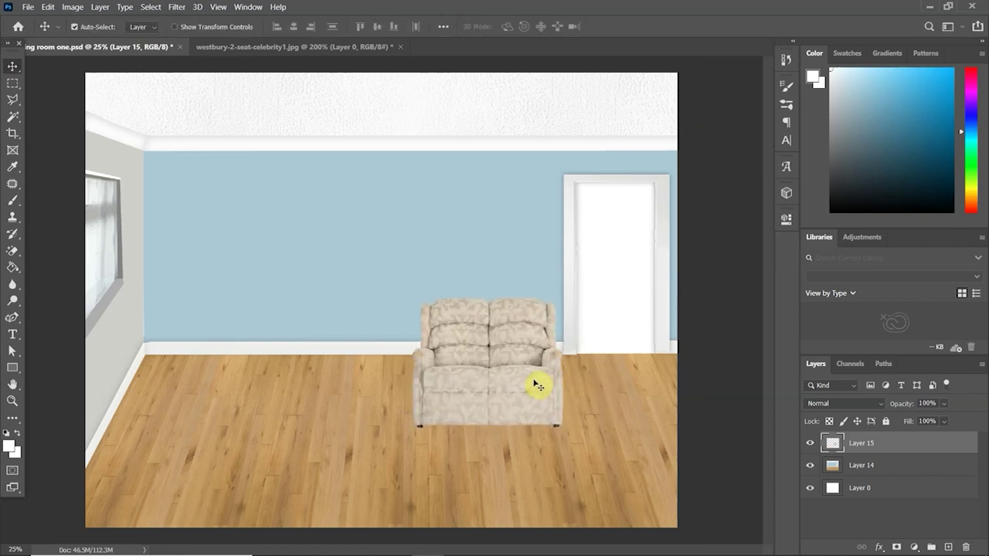
left_click_drag(517, 382, 349, 332)
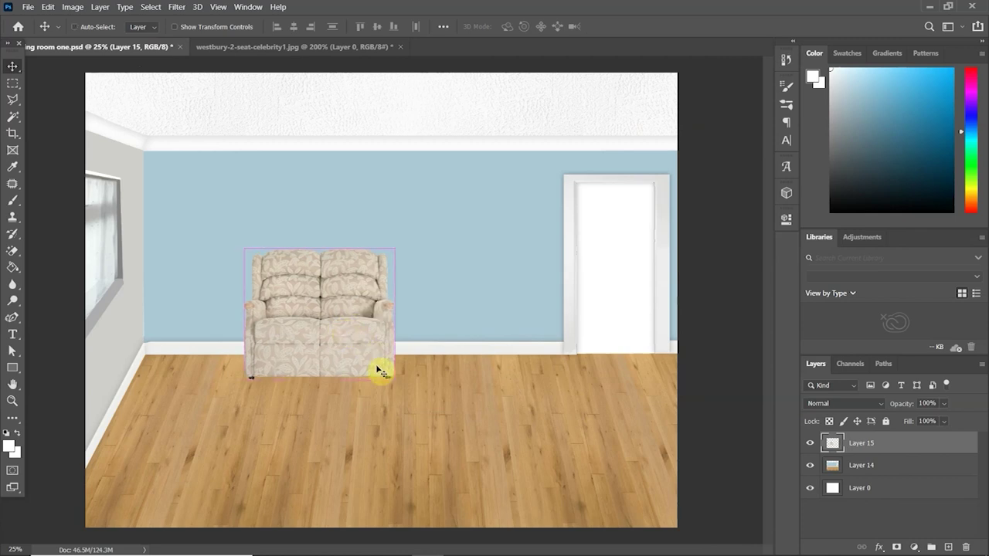
key("ctrl+t")
left_click_drag(394, 379, 433, 397)
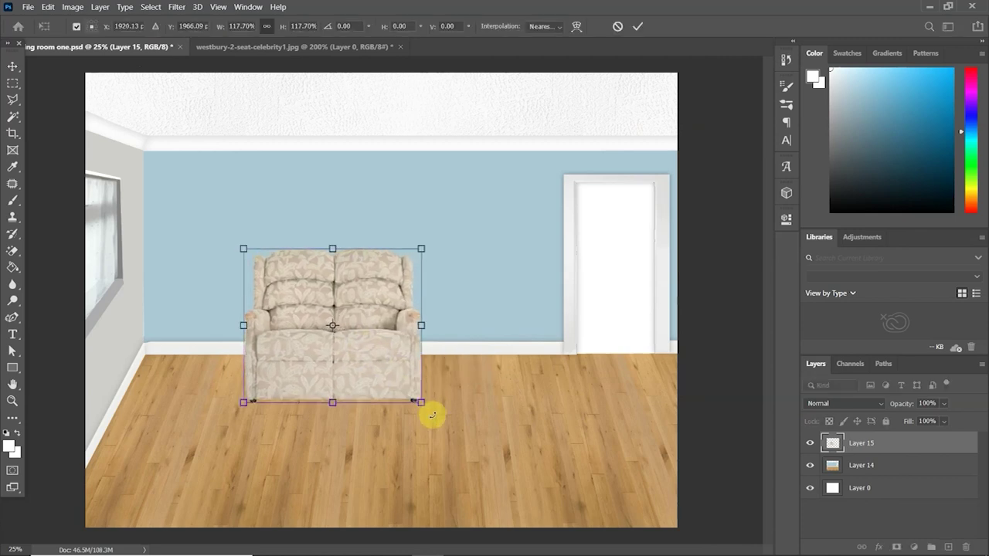
key("Escape")
left_click_drag(356, 313, 378, 313)
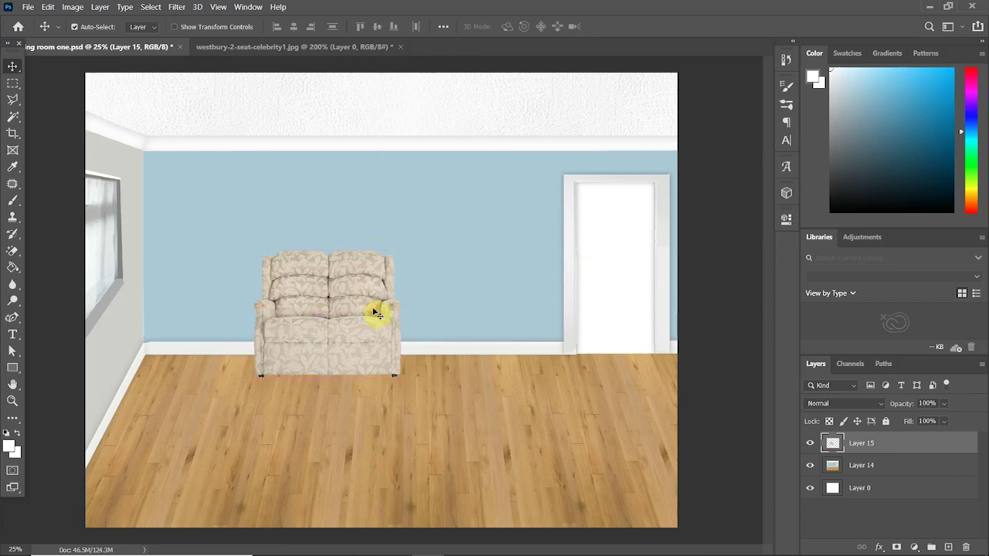
mouse_move(427, 553)
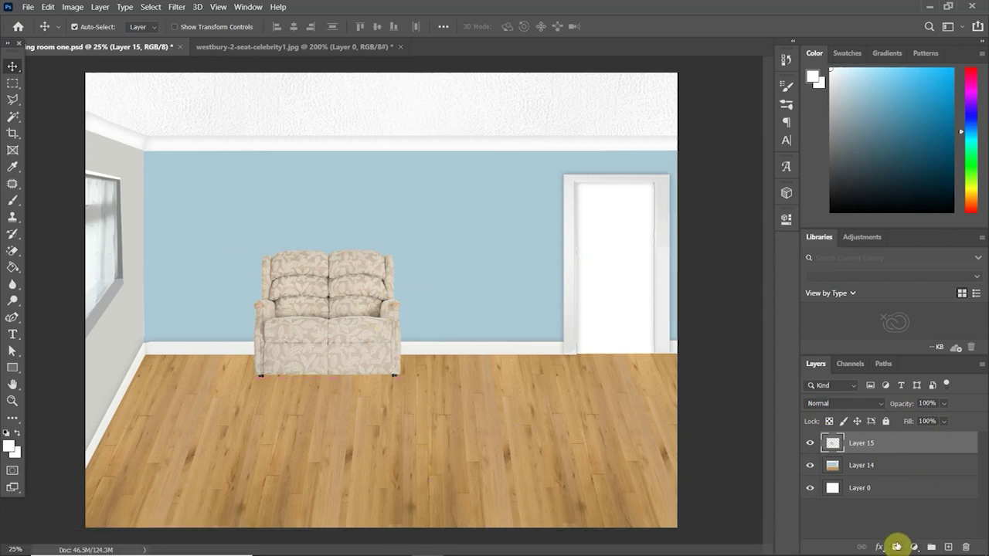
Give Layer 15's sofa a Drop Shadow: 64% opacity, -122° angle, 22 px distance, 46 px size.
left_click(886, 547)
left_click(900, 538)
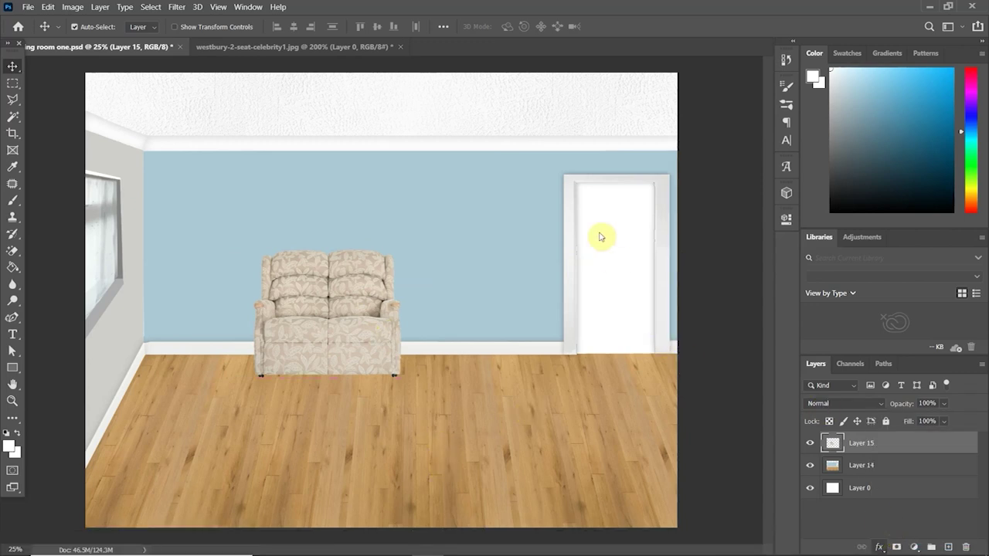
left_click_drag(562, 246, 769, 111)
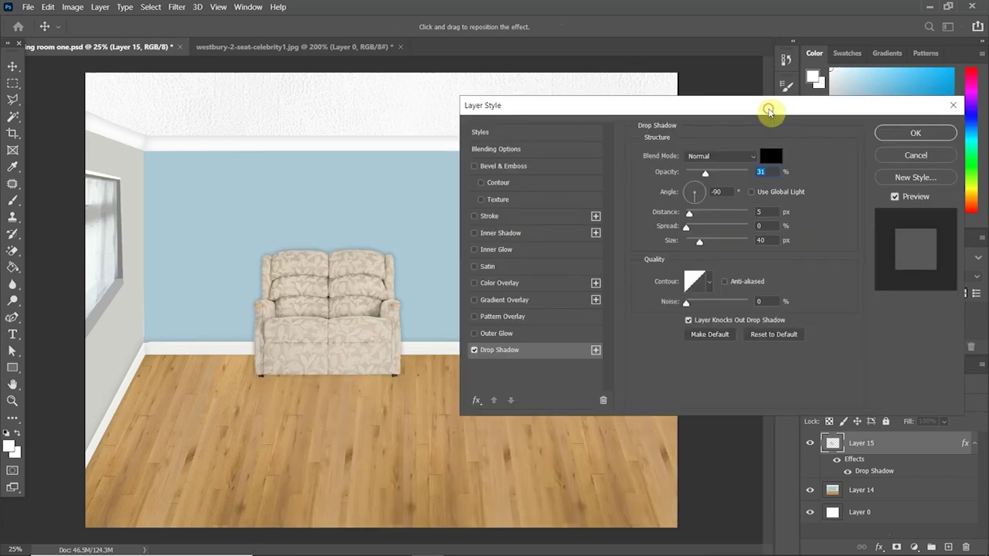
left_click(694, 186)
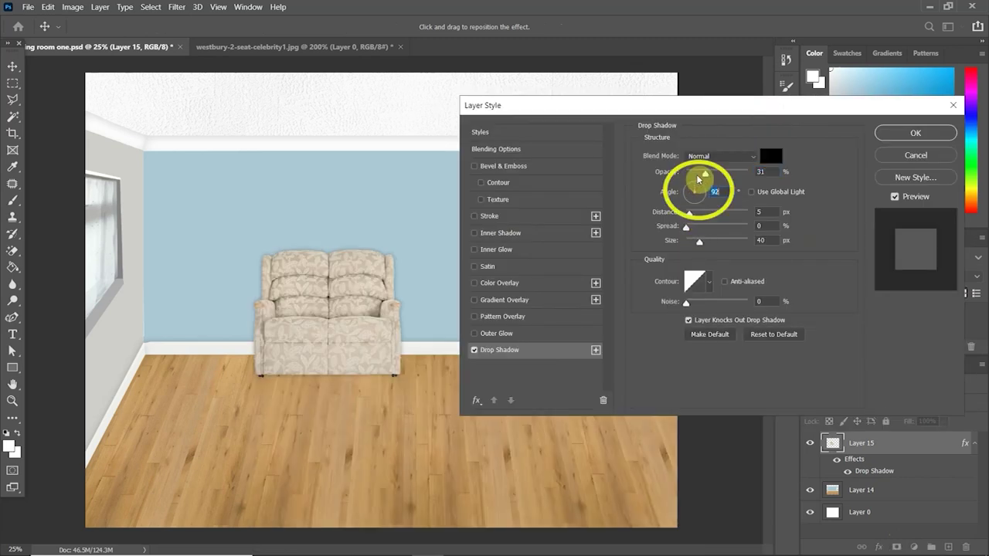
mouse_move(689, 212)
left_mouse_down()
mouse_move(712, 217)
mouse_move(700, 219)
left_mouse_up()
left_click(691, 187)
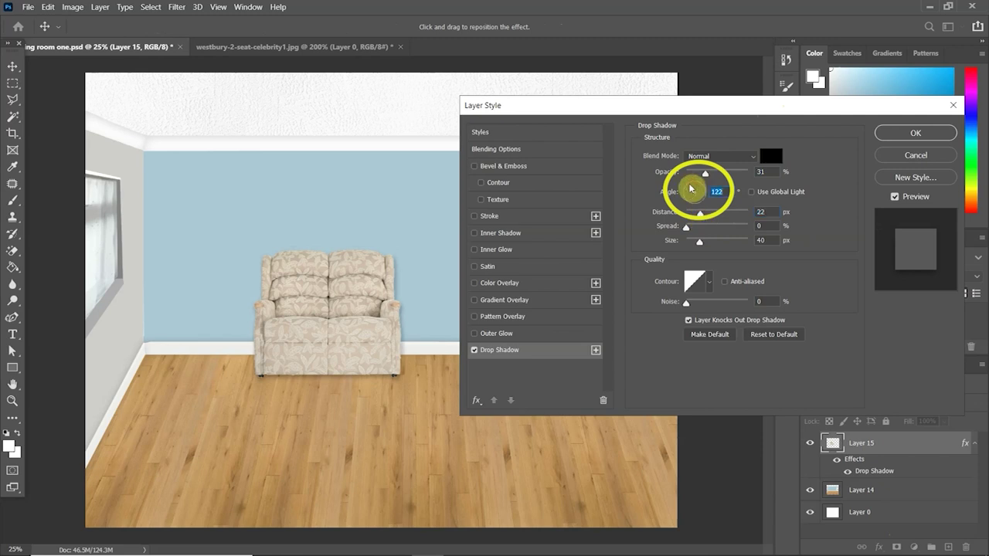
left_click_drag(705, 173, 688, 203)
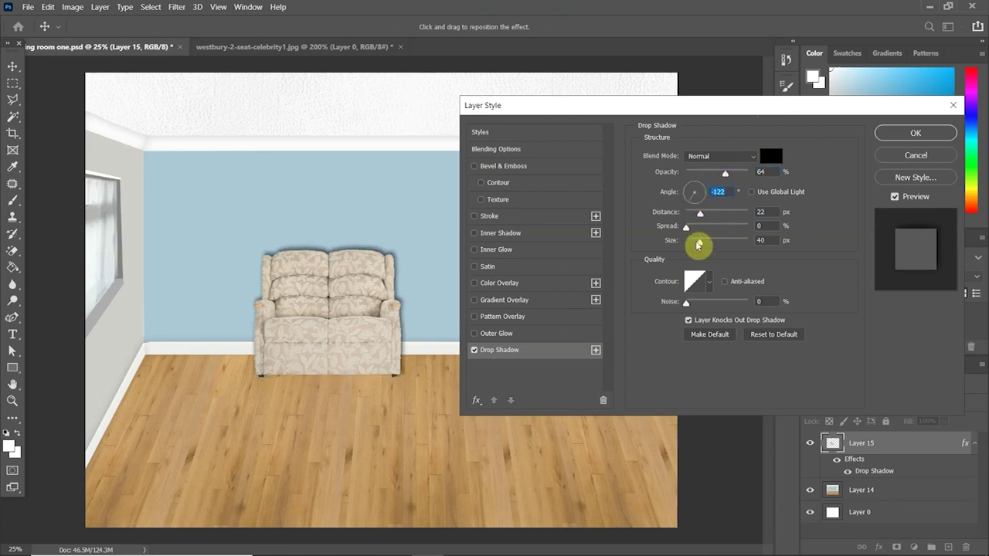
mouse_move(697, 244)
left_mouse_down()
mouse_move(683, 244)
mouse_move(717, 246)
mouse_move(702, 245)
left_mouse_up()
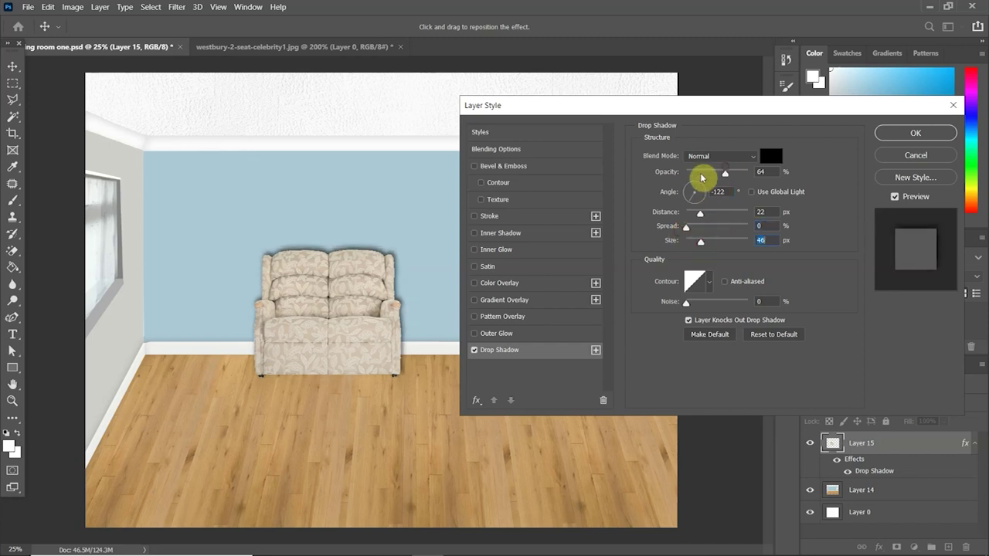
key("Return")
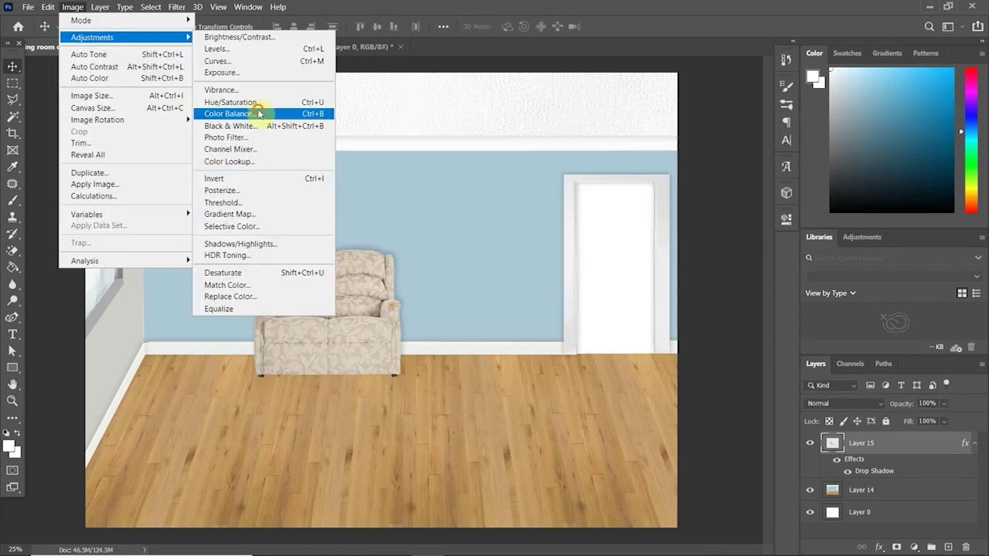
Add the beige recliner as Layer 16, flipped and shrunk beside the sofa near the door.
left_click(231, 226)
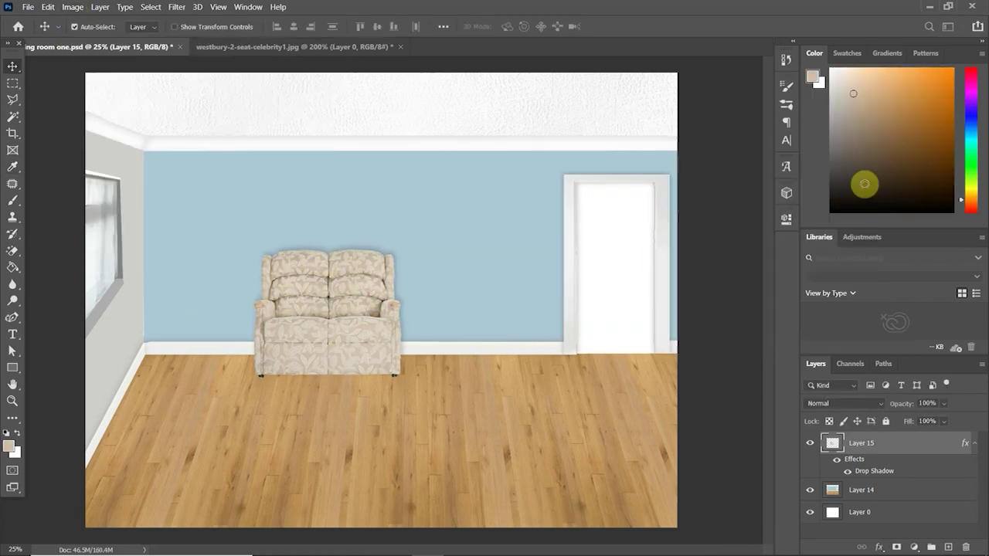
left_click(556, 545)
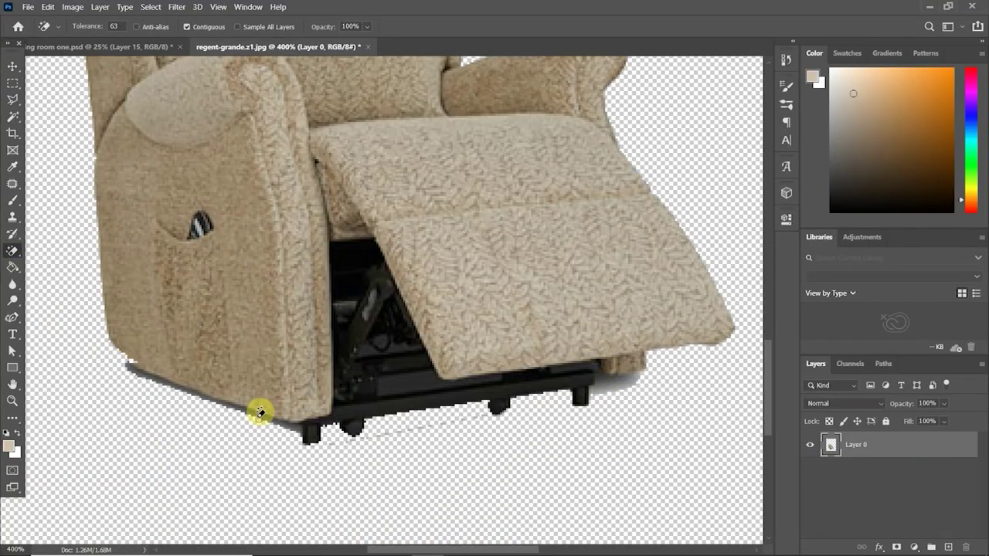
key("shift+e")
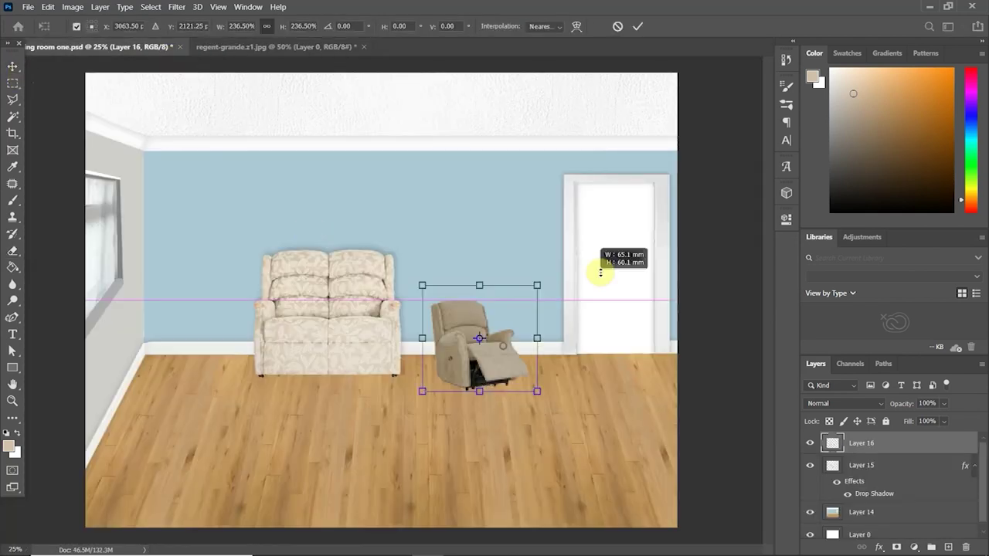
left_click_drag(595, 269, 569, 254)
left_click_drag(533, 325, 609, 304)
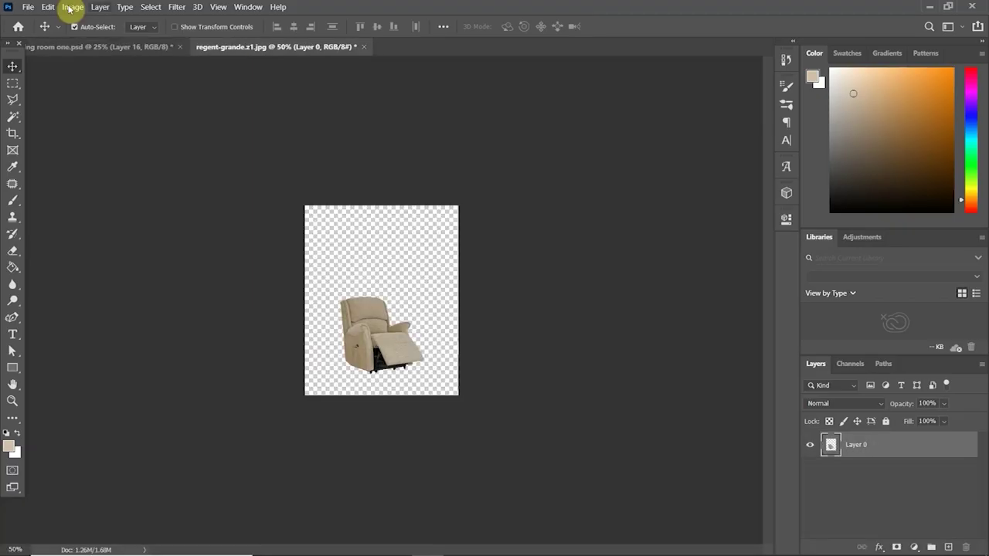
key("ctrl+o")
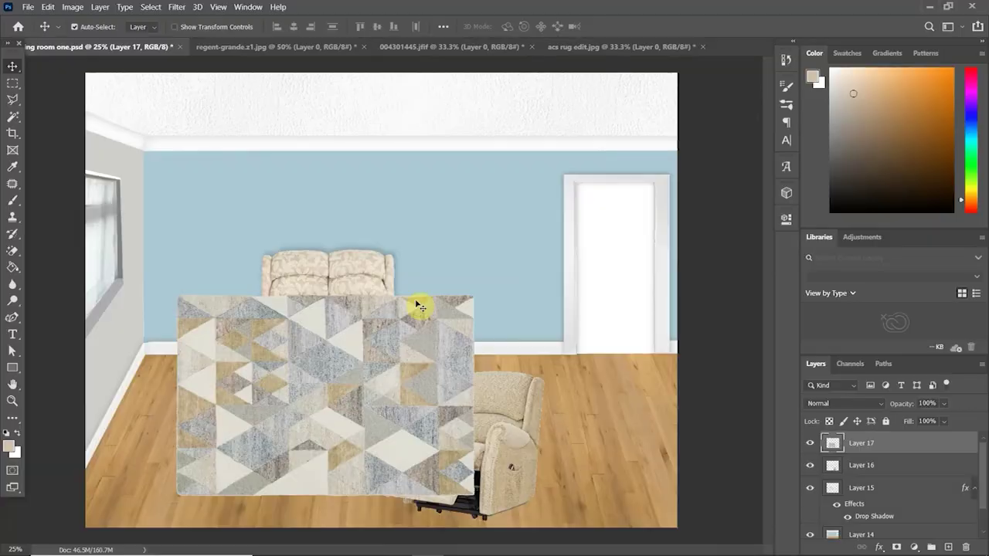
Distort the geometric rug's corners into floor perspective so it lies flat.
left_click_drag(419, 309, 530, 379)
left_click_drag(166, 503, 92, 522)
left_click_drag(540, 371, 527, 376)
key("Return")
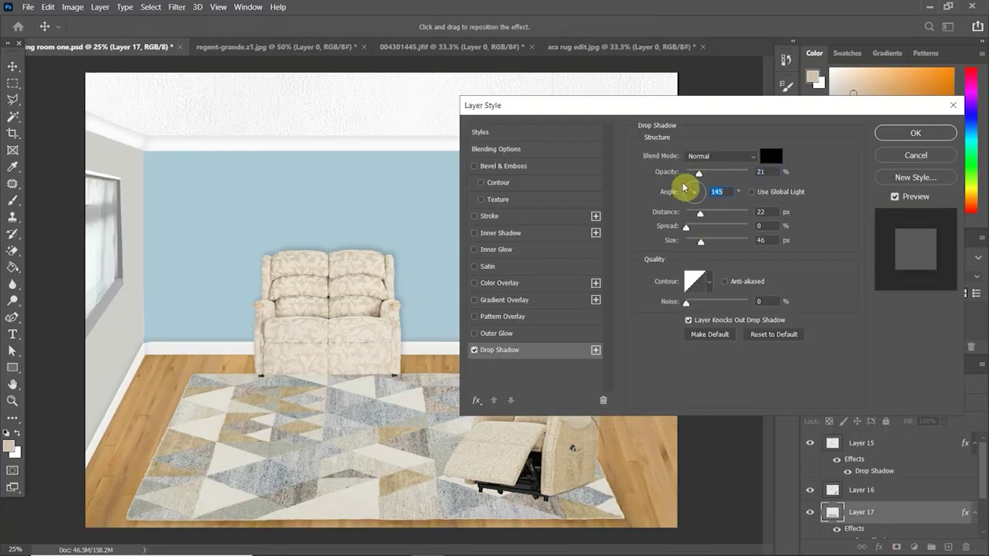
Place the oak sideboard enlarged against the back wall with a drop shadow.
left_click(515, 222)
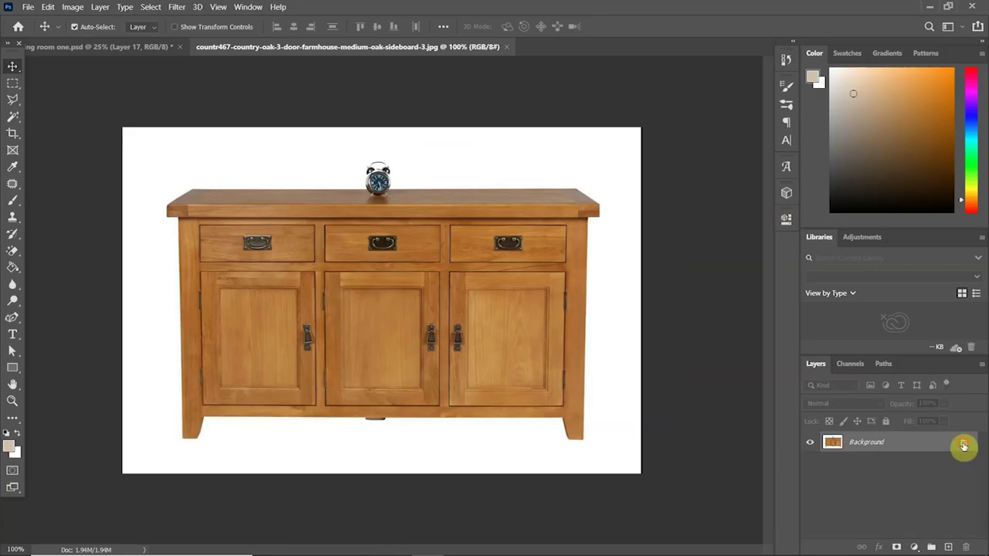
left_click_drag(297, 136, 451, 192)
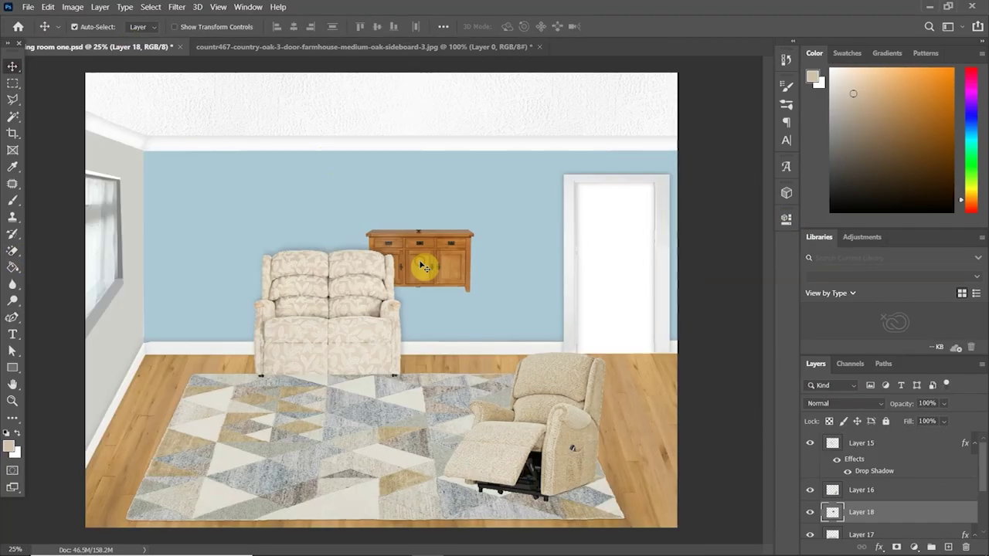
left_click_drag(419, 258, 503, 314)
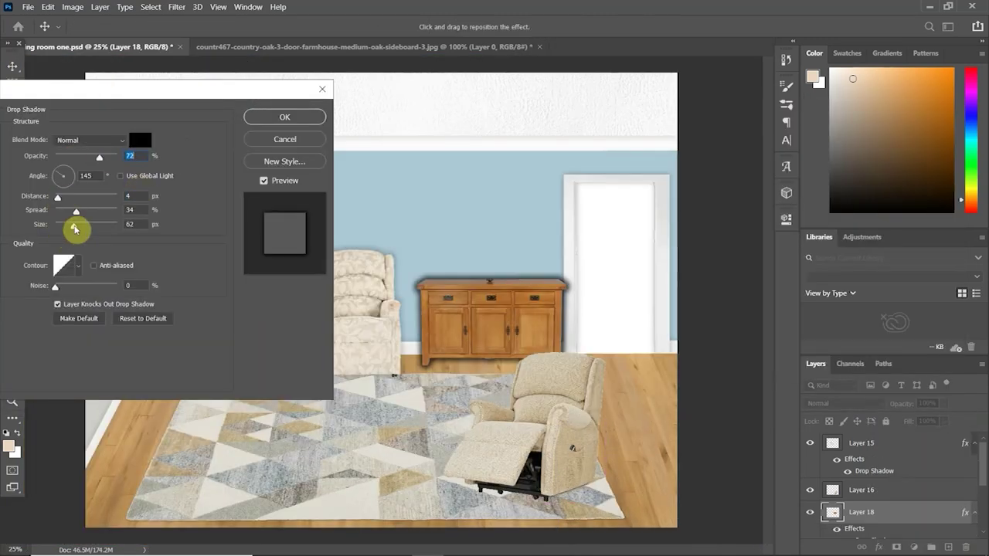
mouse_move(58, 198)
left_mouse_down()
mouse_move(67, 223)
mouse_move(69, 201)
left_mouse_up()
key("Return")
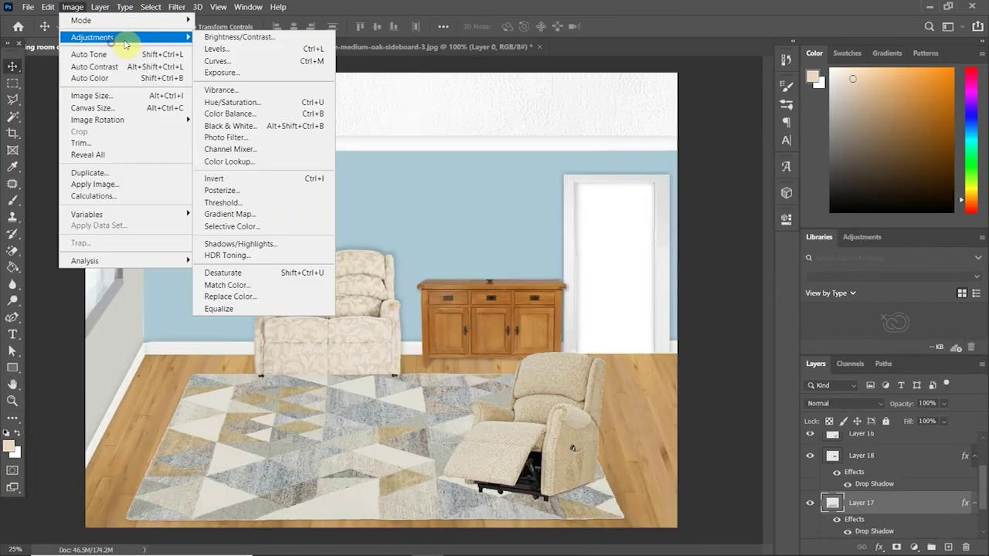